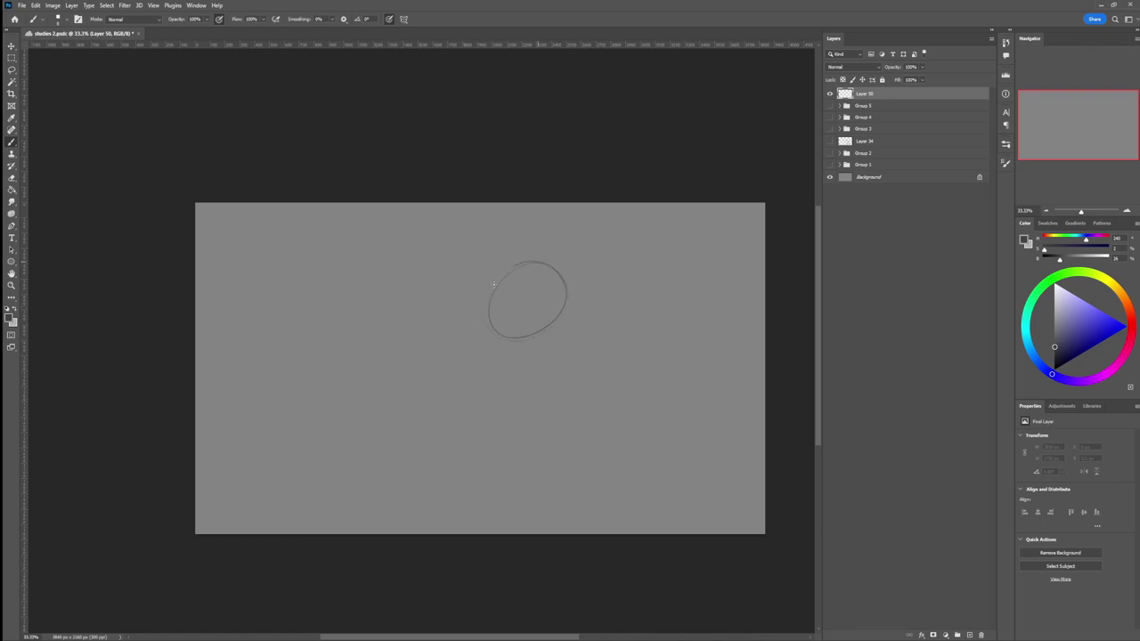
Step: Pick a darker bluish gray and sketch the head as a circle with a face centre line and a jaw
click(1058, 353)
drag(1058, 352, 1057, 358)
mouse_move(534, 264)
mouse_down()
mouse_move(476, 287)
mouse_move(585, 319)
mouse_up()
key(ctrl+z)
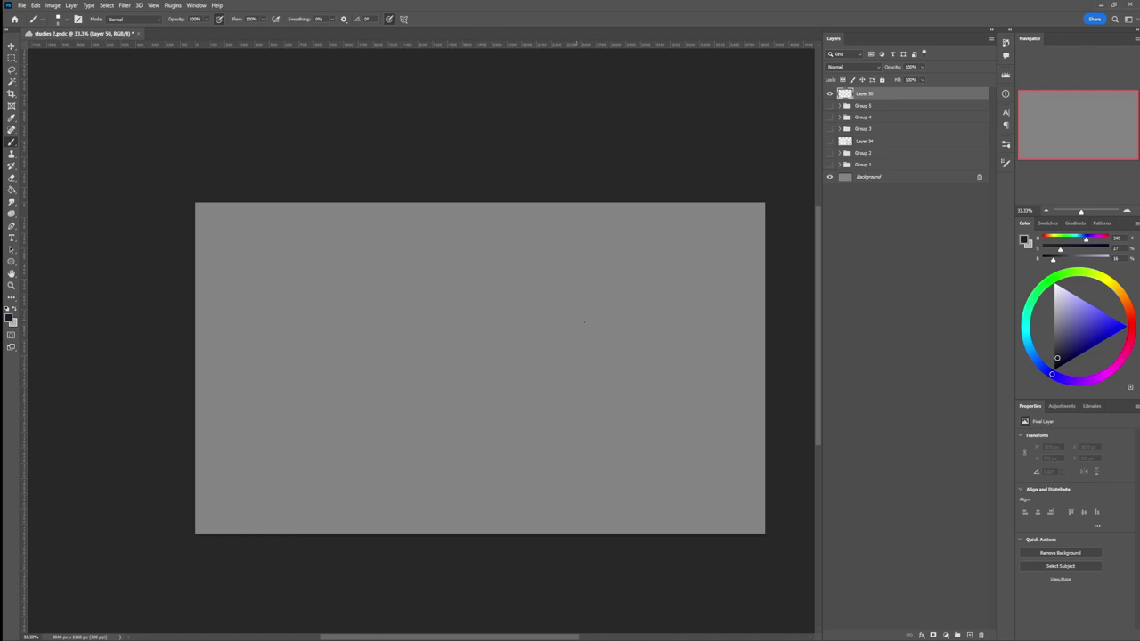
mouse_move(530, 266)
mouse_down()
mouse_move(503, 270)
mouse_move(575, 316)
mouse_move(500, 266)
mouse_move(562, 331)
mouse_move(516, 256)
mouse_up()
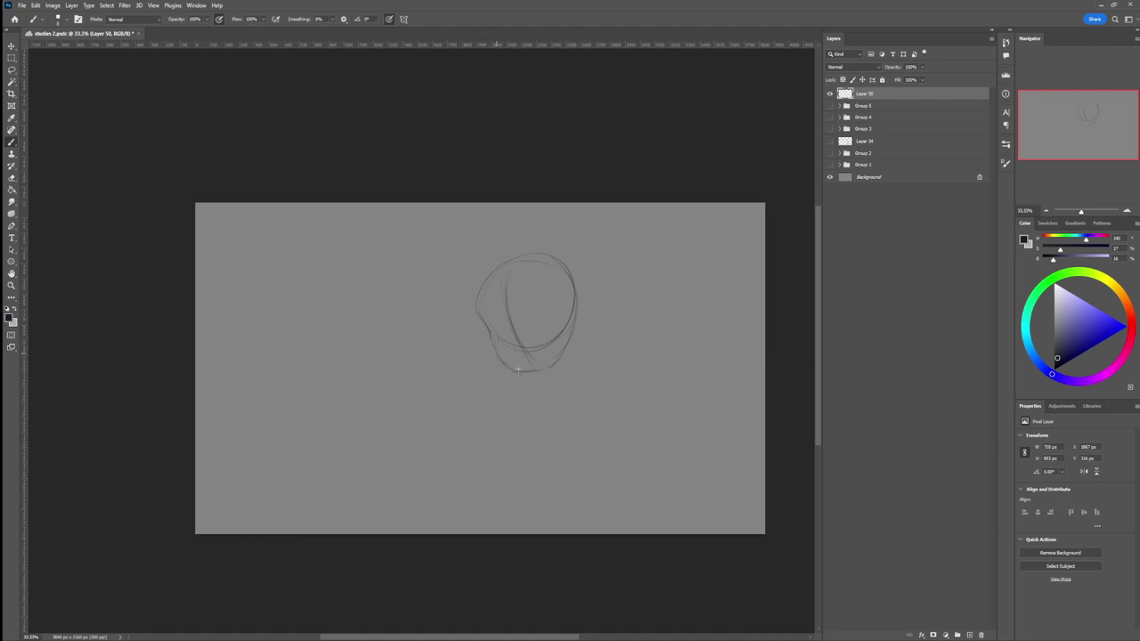
drag(525, 367, 511, 364)
Step: Clean up the chin with the Eraser and redraw the jaw and cheek contour of the head
key(e)
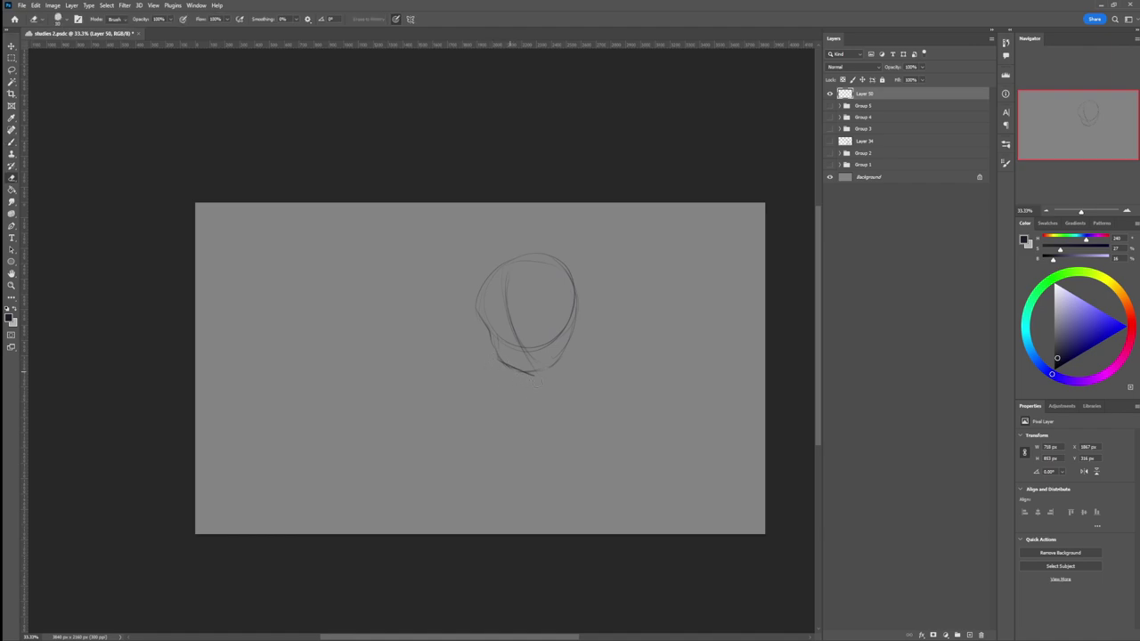
key(b)
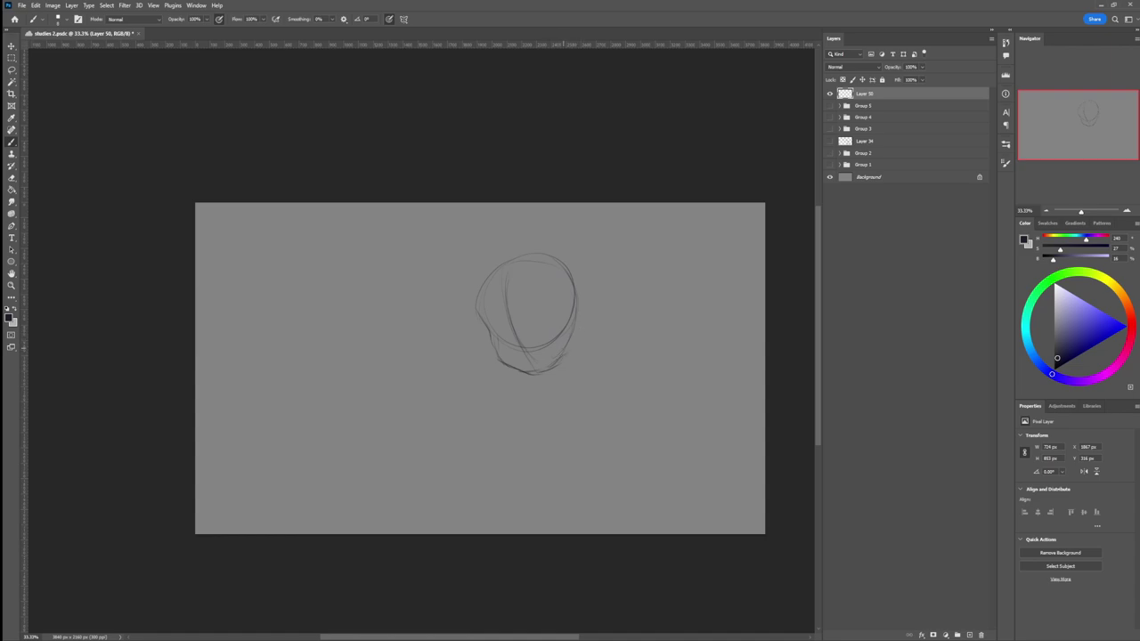
drag(573, 338, 556, 363)
drag(580, 314, 573, 338)
Step: Scale the head sketch down slightly with Free Transform and move it up and to the right on the canvas
key(ctrl+t)
drag(590, 252, 571, 276)
drag(552, 300, 595, 268)
key(Return)
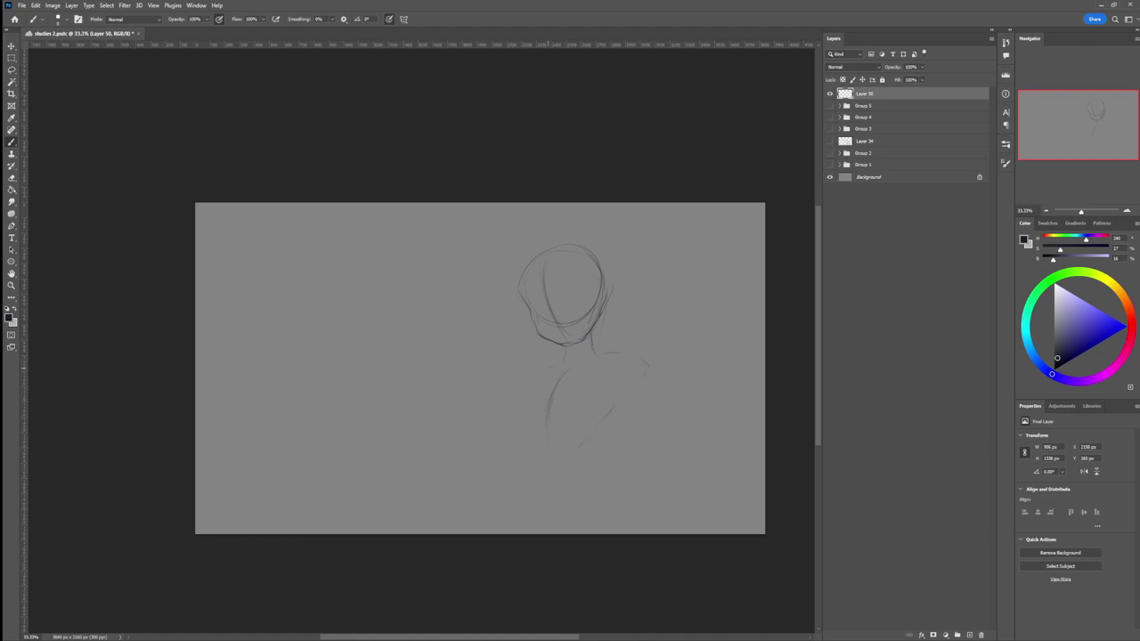
Step: Sketch the bent arm and hand in front of the torso, and adjust a lassoed part with Free Transform
mouse_move(657, 403)
mouse_down()
mouse_move(667, 424)
mouse_move(643, 416)
mouse_up()
drag(590, 446, 606, 437)
key(l)
mouse_move(639, 433)
mouse_down()
mouse_move(626, 435)
mouse_move(678, 460)
mouse_move(654, 443)
mouse_up()
key(ctrl+t)
key(Return)
key(ctrl+d)
Step: Select the area around the hand and forearm with the Lasso and readjust it with Free Transform
key(b)
key(l)
mouse_move(641, 390)
mouse_down()
mouse_move(625, 427)
mouse_move(554, 432)
mouse_move(637, 392)
mouse_move(622, 409)
mouse_up()
key(ctrl+t)
drag(656, 392, 660, 406)
key(Return)
key(ctrl+d)
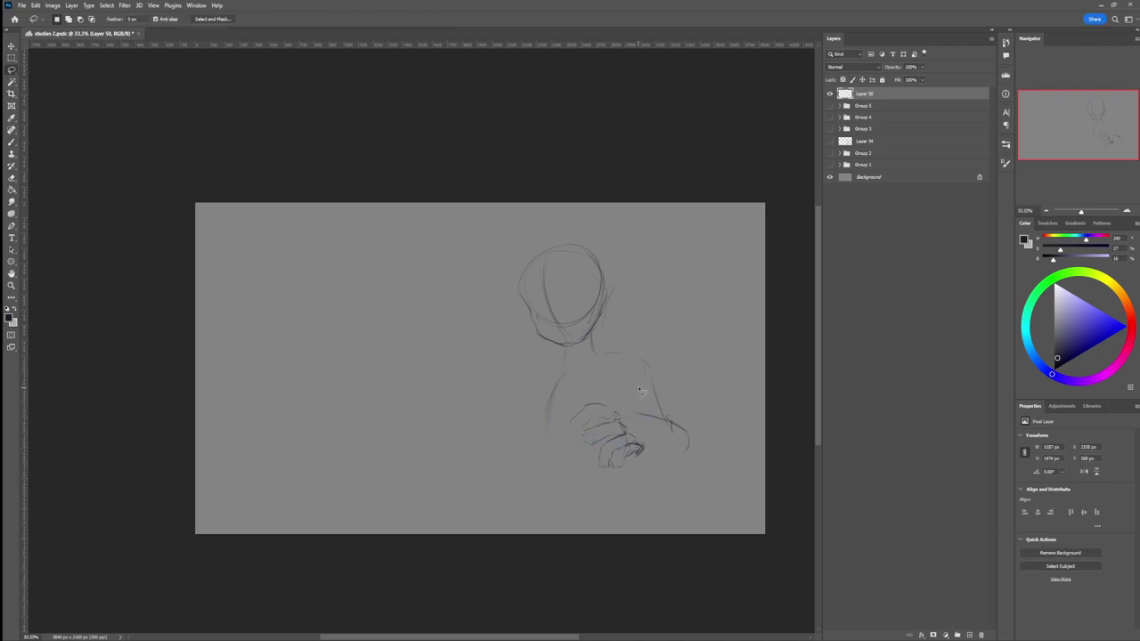
Step: Draw the lower contour of the hands below the fingers, erasing and redrawing the stray lines
key(b)
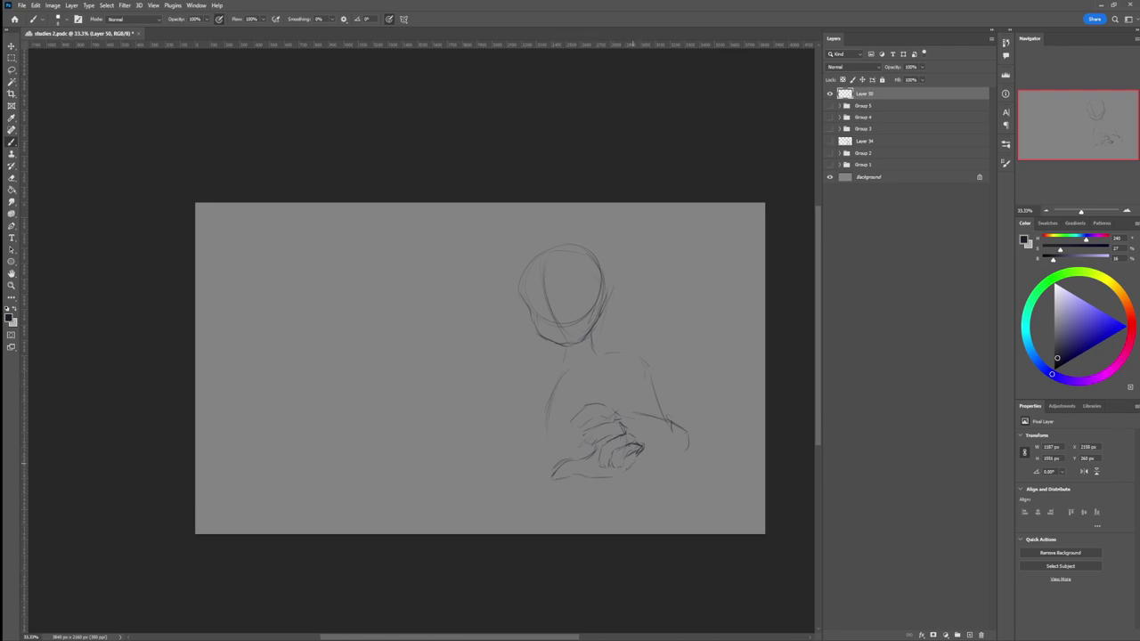
drag(636, 455, 620, 481)
key(e)
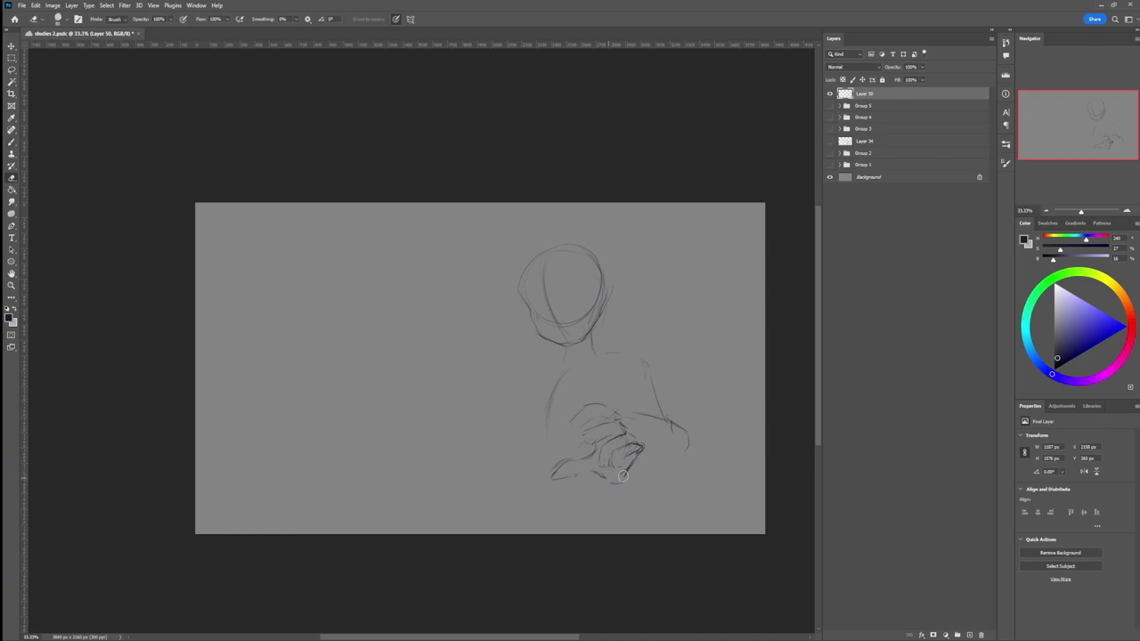
key(b)
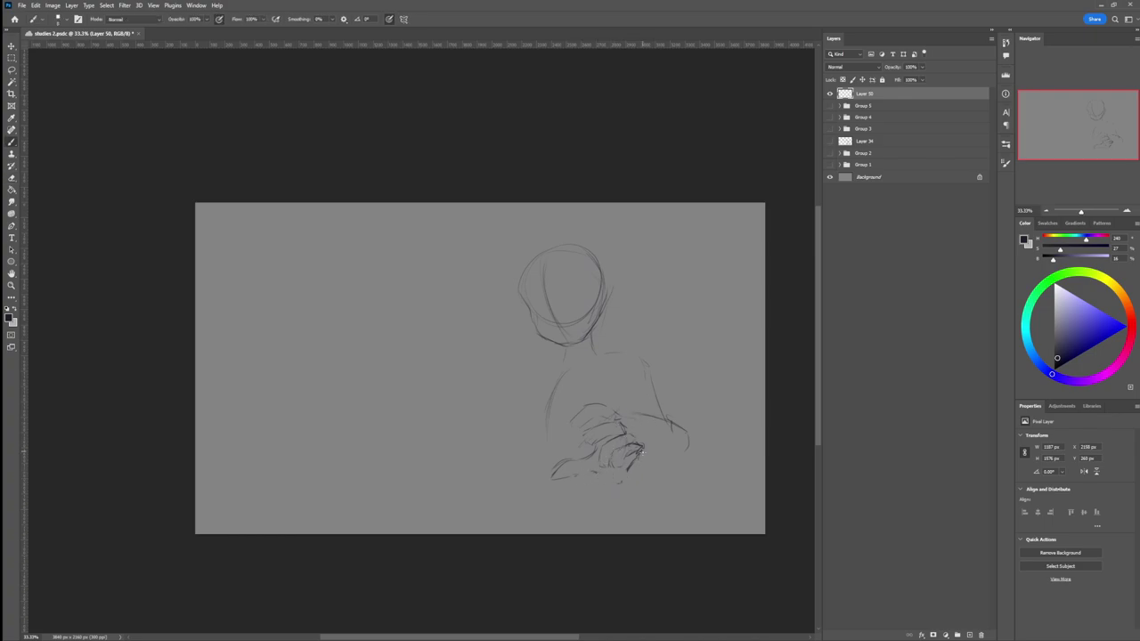
mouse_move(638, 455)
mouse_down()
mouse_move(629, 472)
mouse_move(600, 475)
mouse_move(619, 478)
mouse_move(586, 473)
mouse_move(586, 483)
mouse_move(600, 447)
mouse_move(578, 466)
mouse_move(612, 440)
mouse_move(577, 464)
mouse_up()
Step: Lasso the outer end of the lower hand and transform it to about 87% size with a 4° rotation
key(l)
key(ctrl+t)
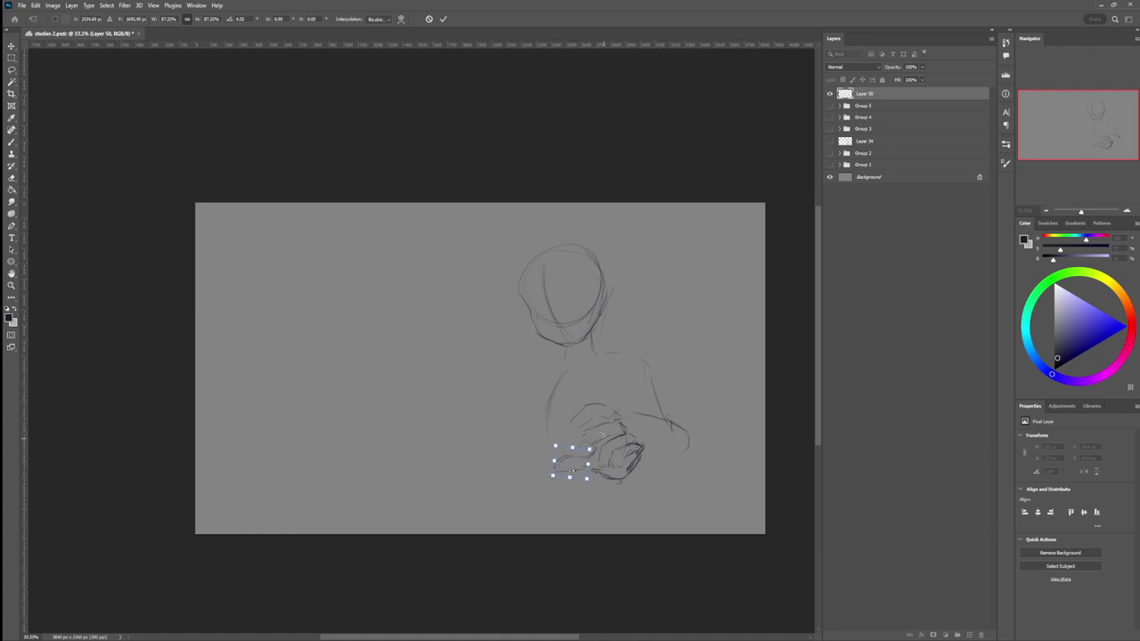
key(Return)
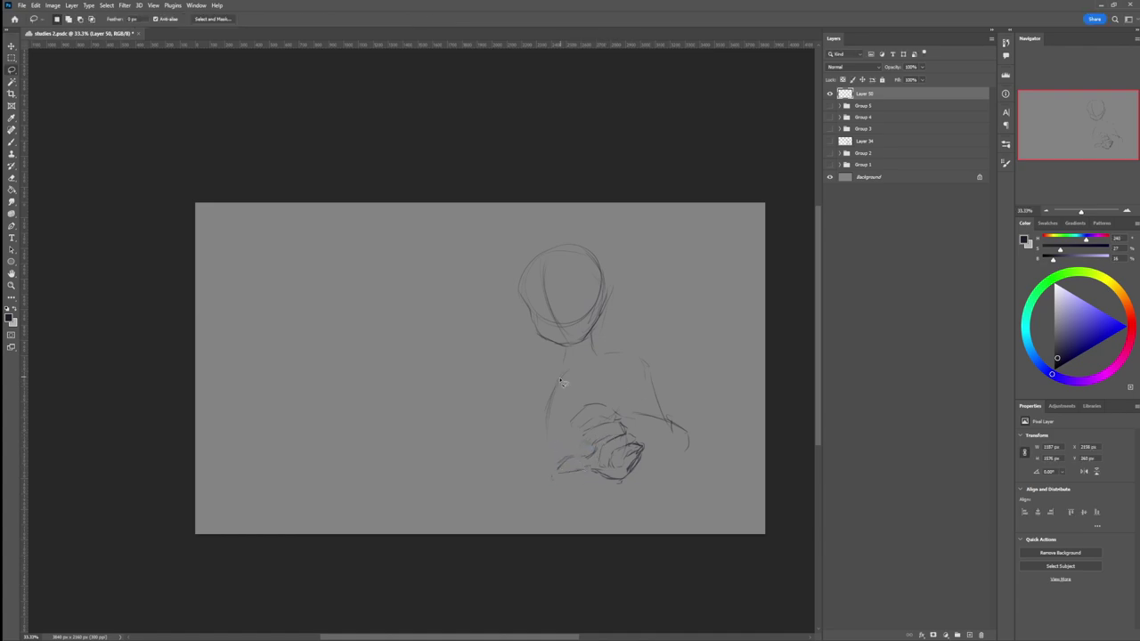
Step: Move the lassoed hands up and to the left with Free Transform, and draw the forearm leading to them
drag(648, 472, 627, 414)
key(ctrl+t)
mouse_move(628, 457)
mouse_down()
mouse_move(622, 430)
mouse_move(609, 444)
mouse_move(613, 410)
mouse_move(657, 416)
mouse_move(644, 418)
mouse_move(662, 460)
mouse_move(678, 447)
mouse_move(666, 472)
mouse_up()
key(Return)
key(ctrl+d)
key(b)
drag(611, 447, 664, 475)
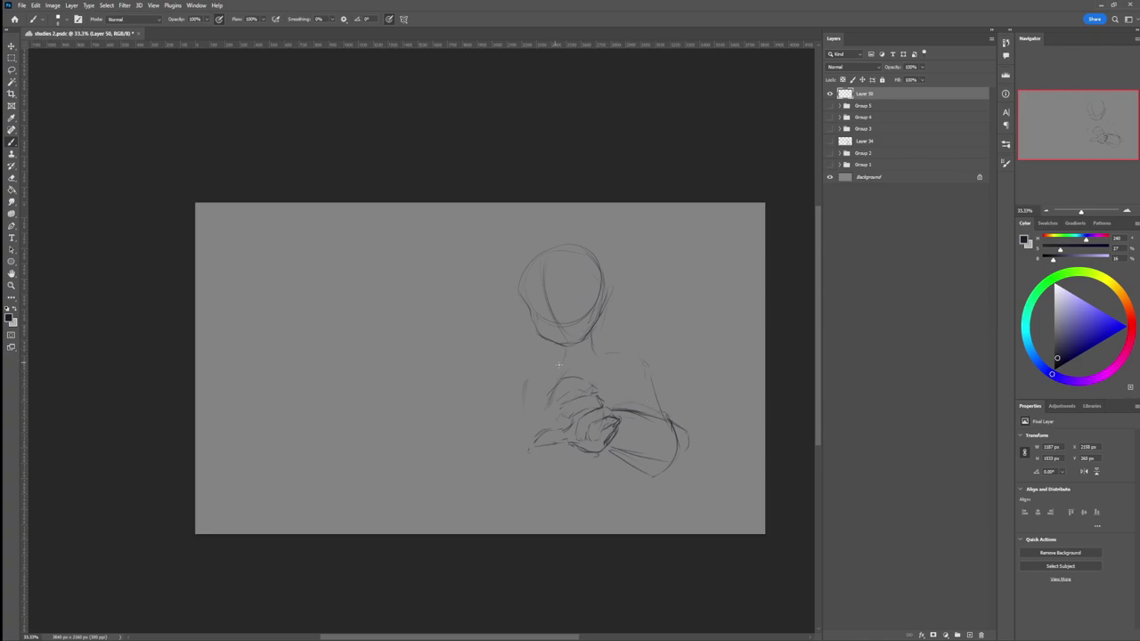
Step: Sketch the opposite shoulder and a second hand with downward fingers beside the torso
mouse_move(525, 374)
mouse_down()
mouse_move(548, 366)
mouse_move(519, 380)
mouse_up()
drag(490, 406, 509, 404)
drag(494, 430, 492, 447)
key(e)
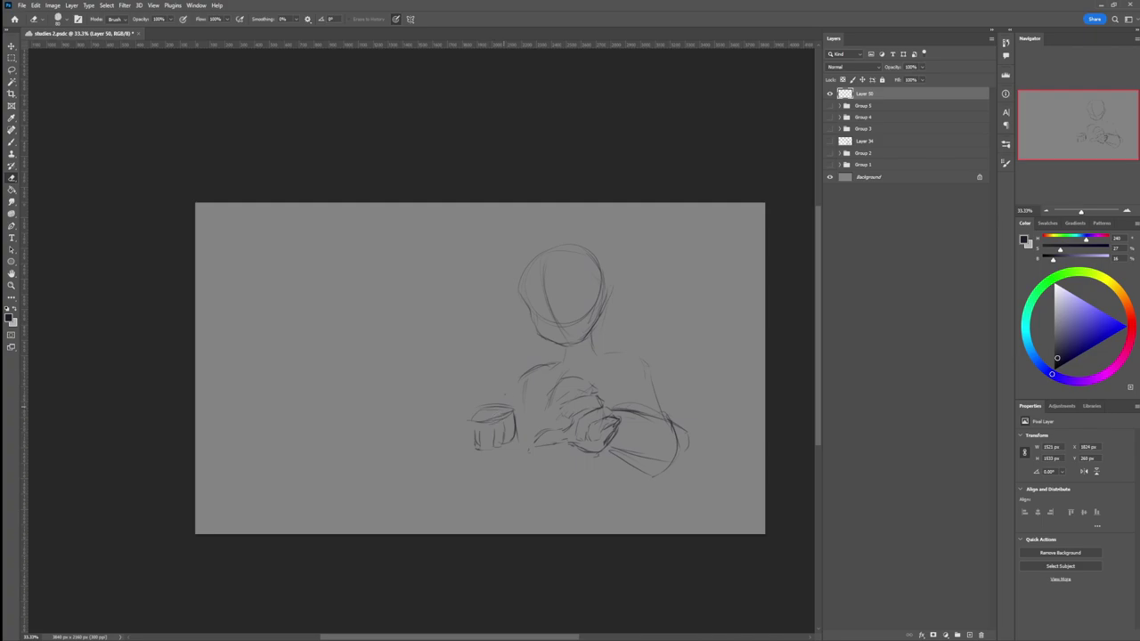
Step: Lasso the fingers of the second hand and adjust their shape with Free Transform
key(l)
drag(475, 425, 486, 449)
key(ctrl+t)
key(Return)
key(ctrl+d)
Step: Refine the second hand's edge with Brush and Eraser, and sketch the arm extending from the shoulder to it
key(b)
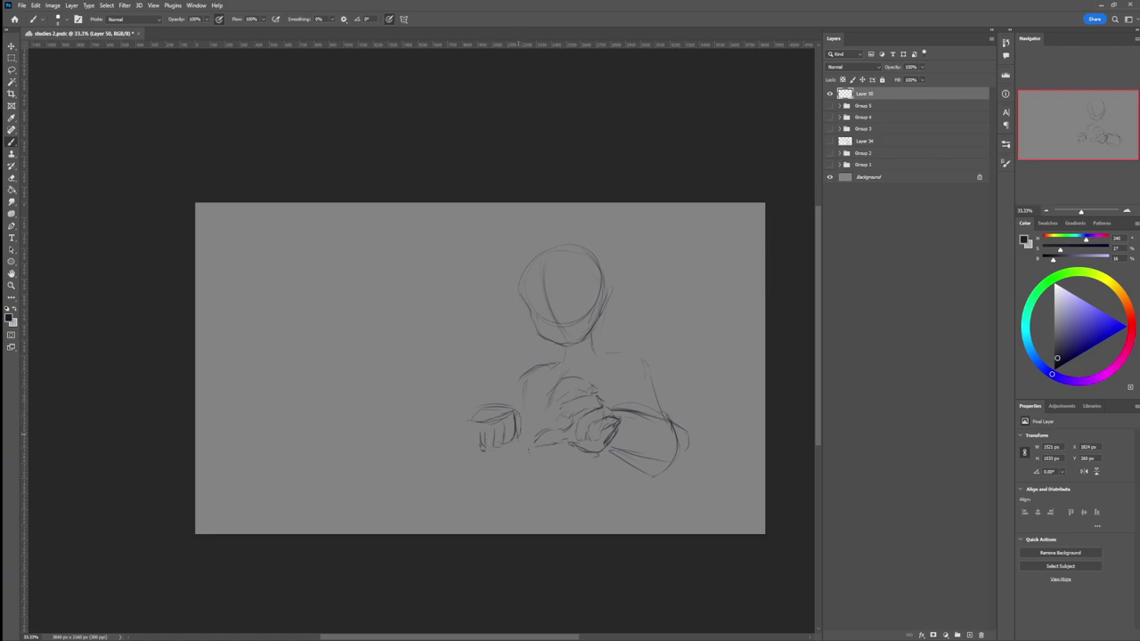
key(e)
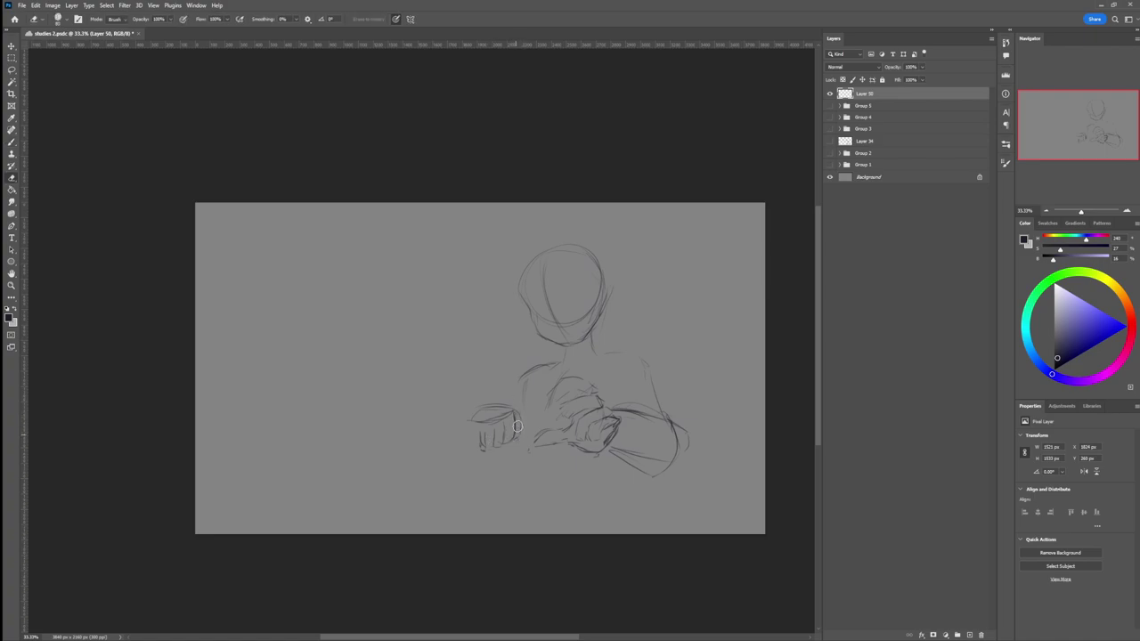
key(b)
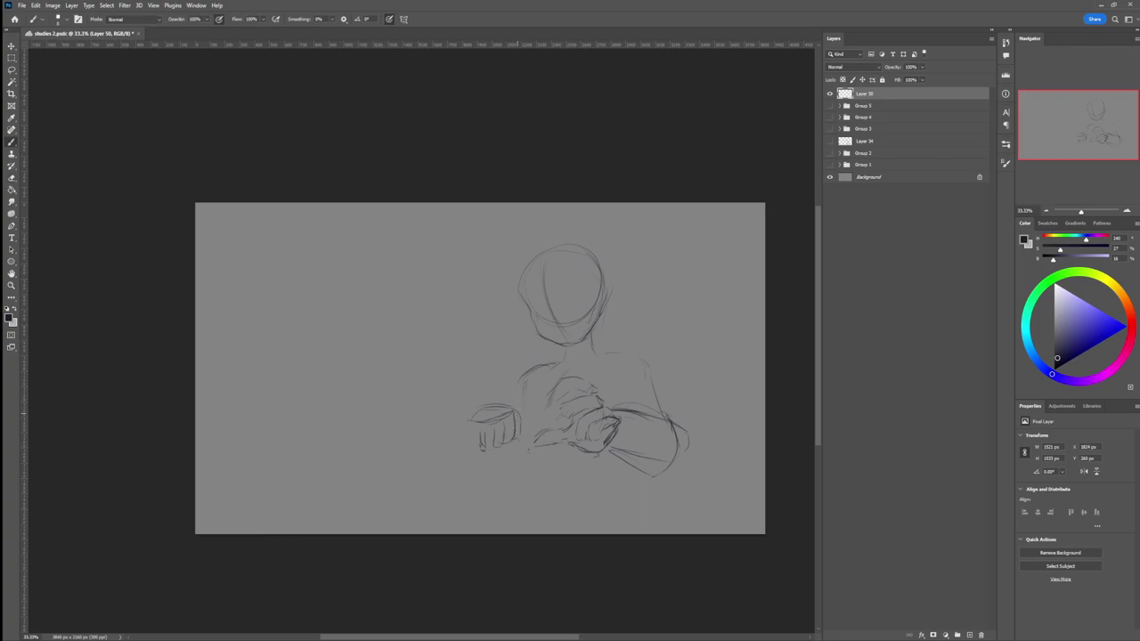
mouse_move(459, 429)
mouse_down()
mouse_move(478, 444)
mouse_move(451, 440)
mouse_move(495, 402)
mouse_move(467, 406)
mouse_up()
drag(513, 382, 481, 396)
Step: Select the second hand with the Lasso and adjust its placement against the forearm with Free Transform
key(l)
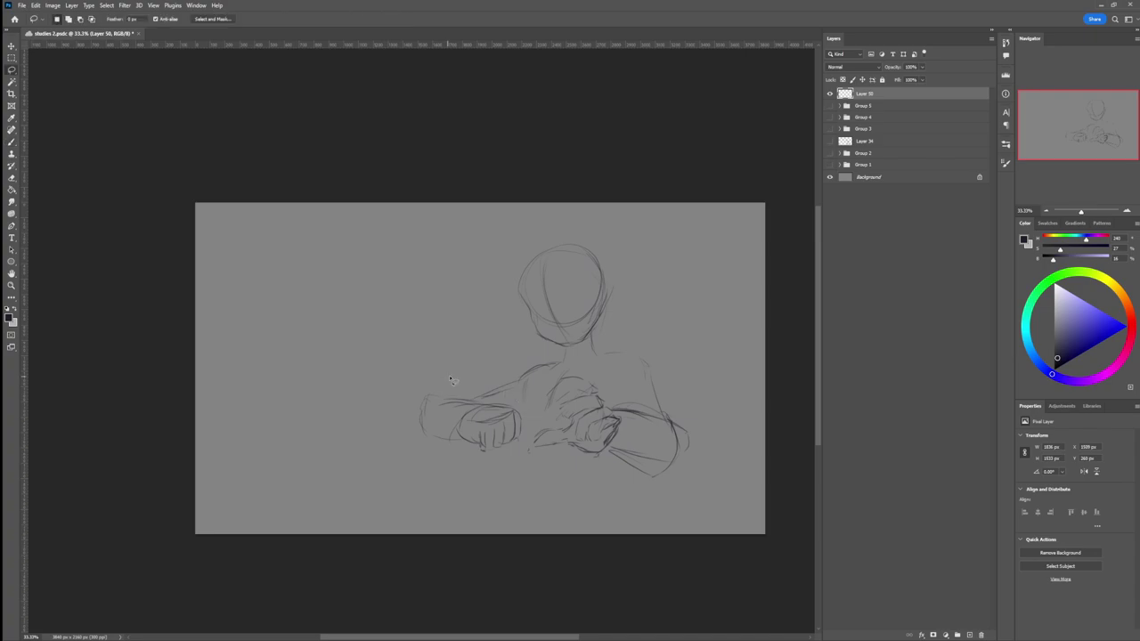
mouse_move(506, 451)
mouse_down()
mouse_move(526, 427)
mouse_move(513, 405)
mouse_move(423, 396)
mouse_move(494, 465)
mouse_move(512, 435)
mouse_up()
key(ctrl+t)
key(Return)
key(ctrl+d)
Step: Reposition the entire figure sketch higher on the canvas with Free Transform to make room for the lower body
scroll(504, 422, down, 4)
scroll(587, 441, up, 3)
key(b)
key(ctrl+t)
drag(598, 283, 585, 303)
key(Return)
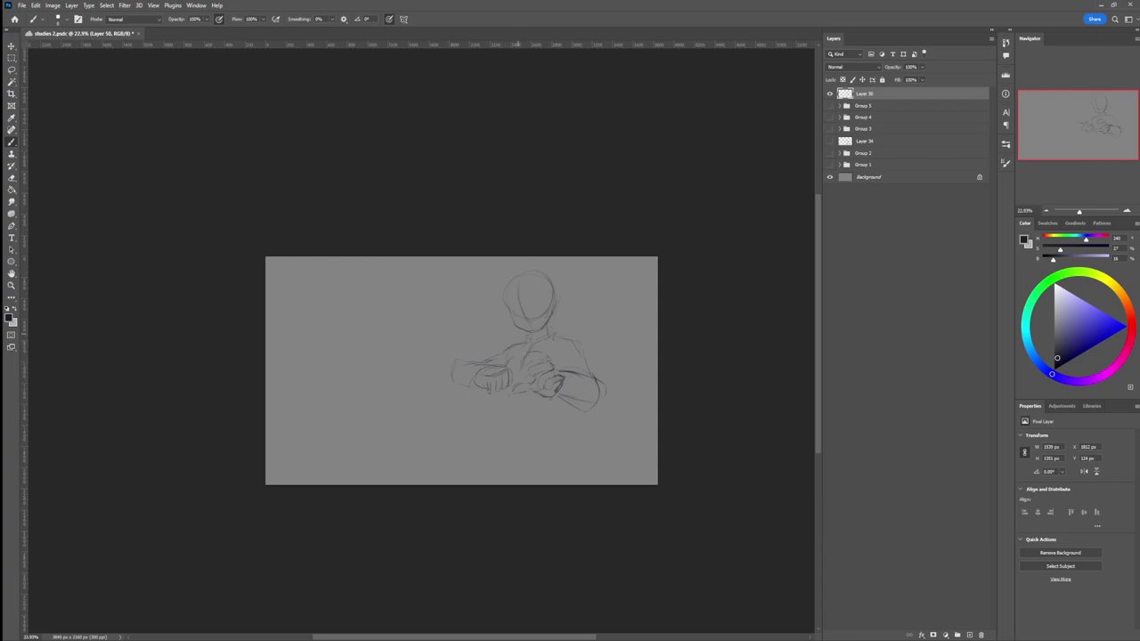
Step: Erase stray lines near the chest and sketch the waist and a flared skirt with a curved hem
key(e)
drag(513, 368, 517, 351)
key(b)
mouse_move(475, 436)
mouse_down()
mouse_move(447, 464)
mouse_move(500, 451)
mouse_move(554, 457)
mouse_up()
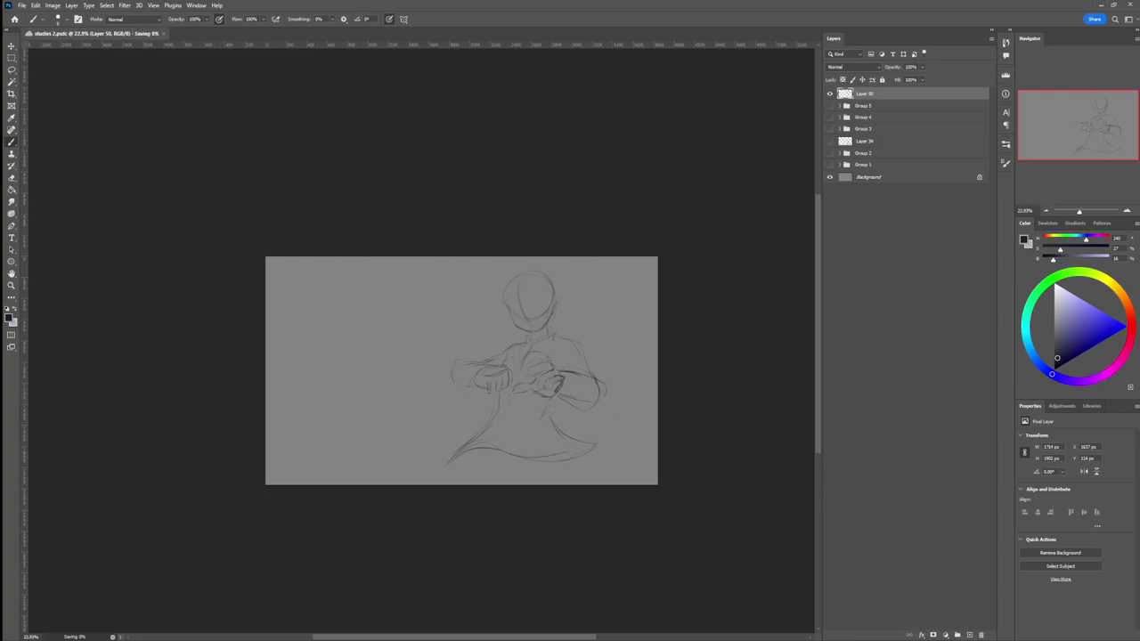
Step: Scale the whole figure down with Free Transform so more of the body fits on the canvas
key(ctrl+t)
mouse_move(619, 266)
mouse_down()
mouse_move(543, 331)
mouse_move(570, 294)
mouse_up()
key(Return)
Step: Lasso the skirt and reshape it with Free Transform, narrowing it, skewing it and raising its hem
key(l)
drag(575, 404, 465, 424)
key(ctrl+t)
drag(549, 458, 546, 471)
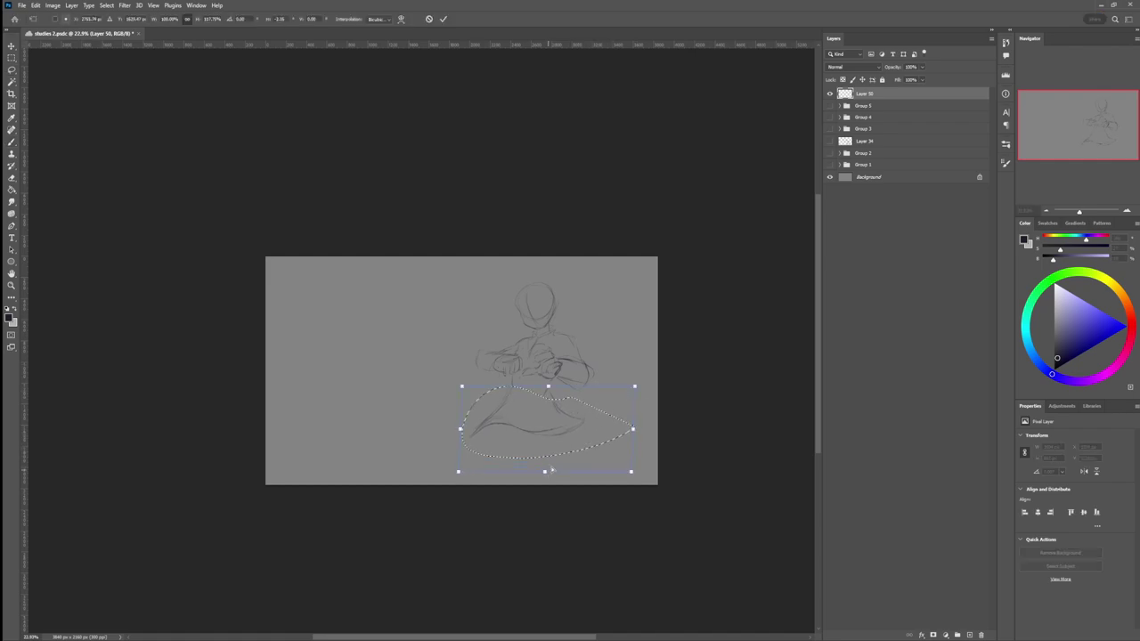
drag(631, 429, 584, 438)
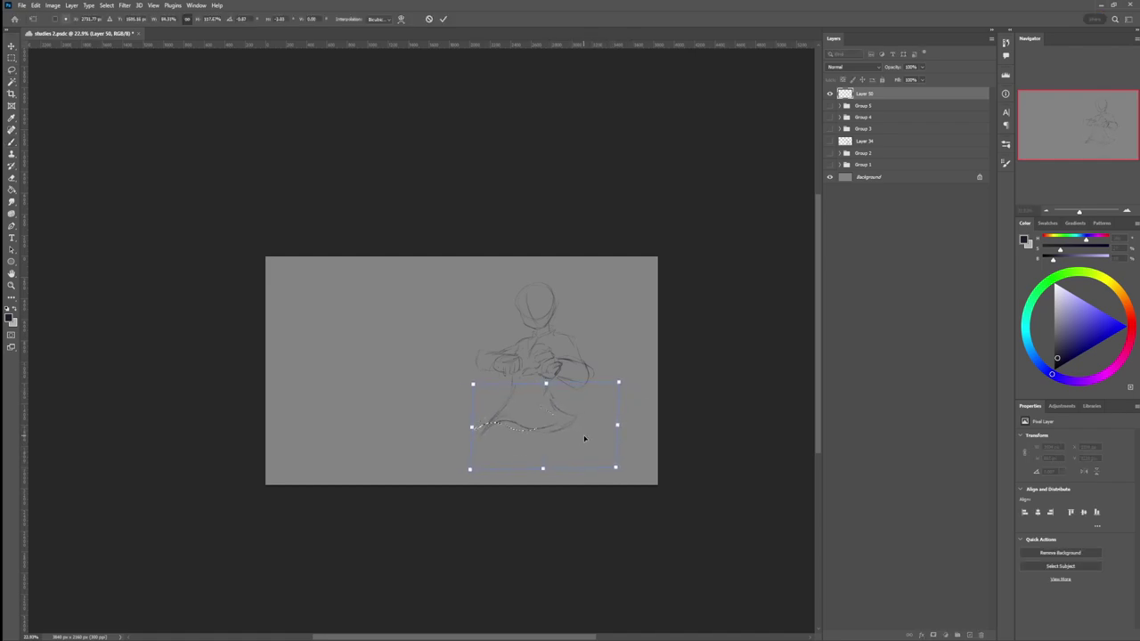
key(Escape)
key(ctrl+t)
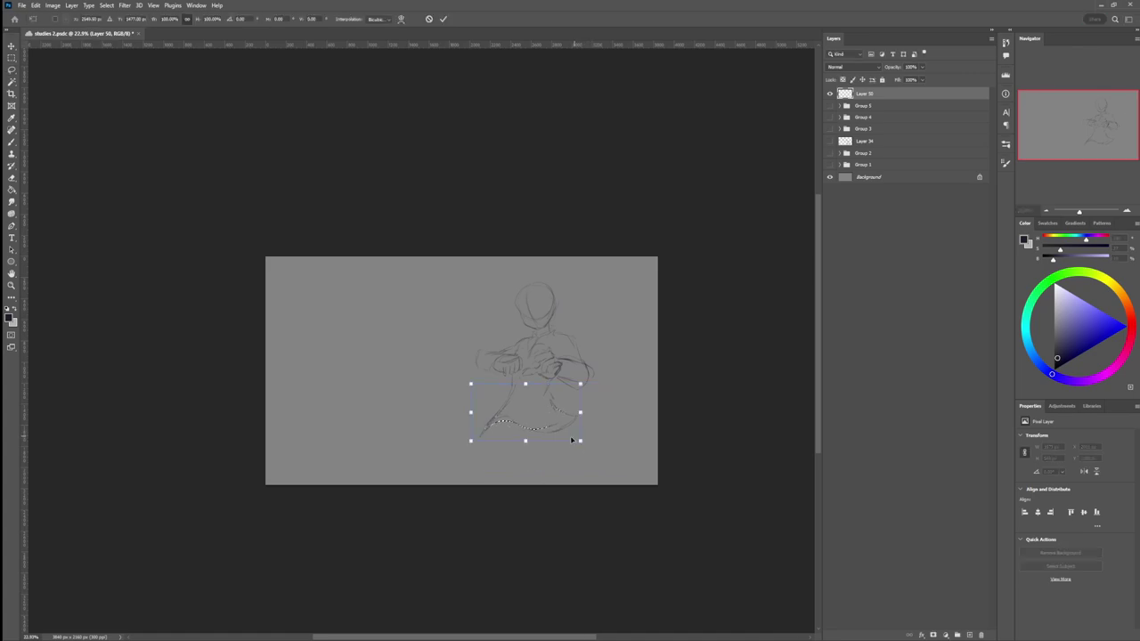
drag(562, 433, 559, 430)
mouse_move(580, 406)
mouse_down()
mouse_move(588, 431)
mouse_move(563, 419)
mouse_up()
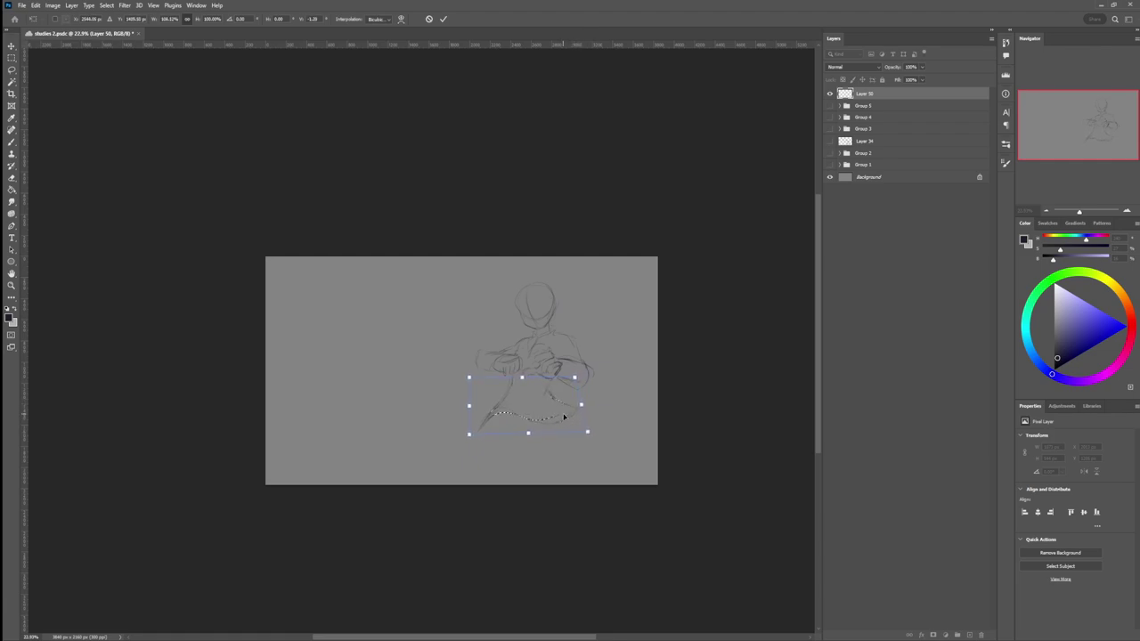
drag(465, 438, 477, 421)
key(Return)
Step: Sketch the underside of the skirt and the upper part of the leg on the right, correcting with the Eraser
key(b)
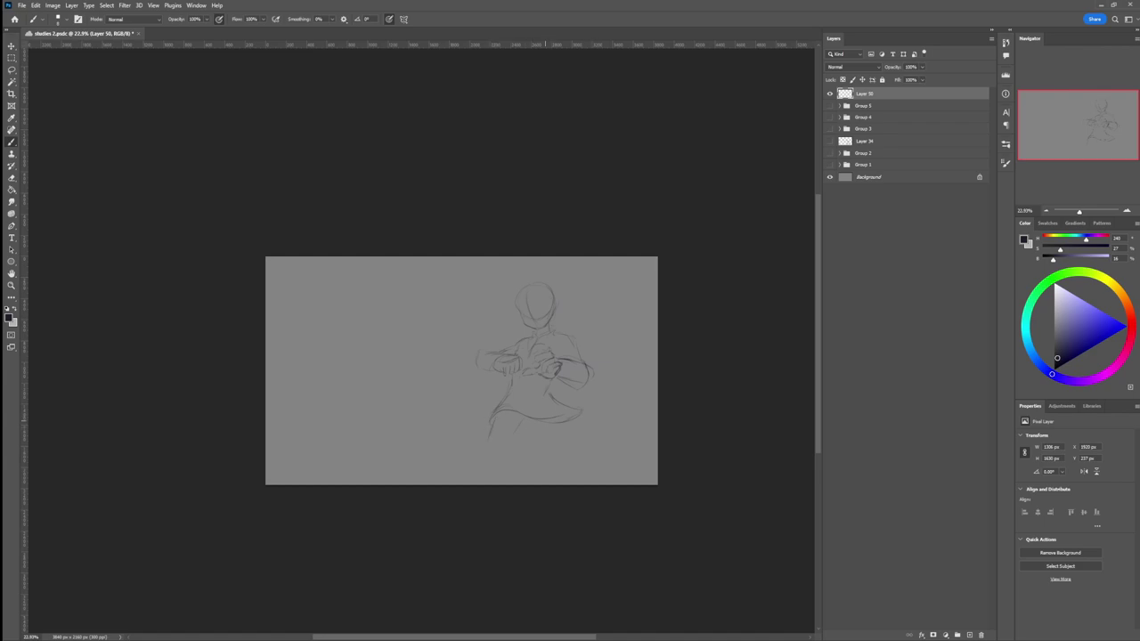
drag(515, 429, 556, 431)
drag(567, 426, 579, 449)
key(e)
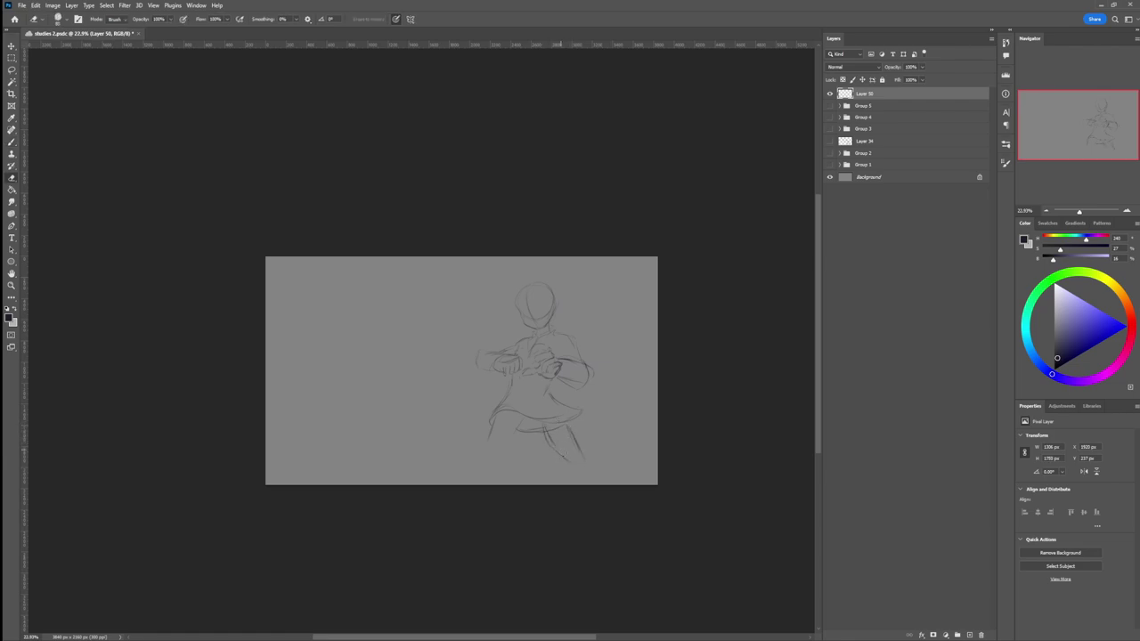
key(b)
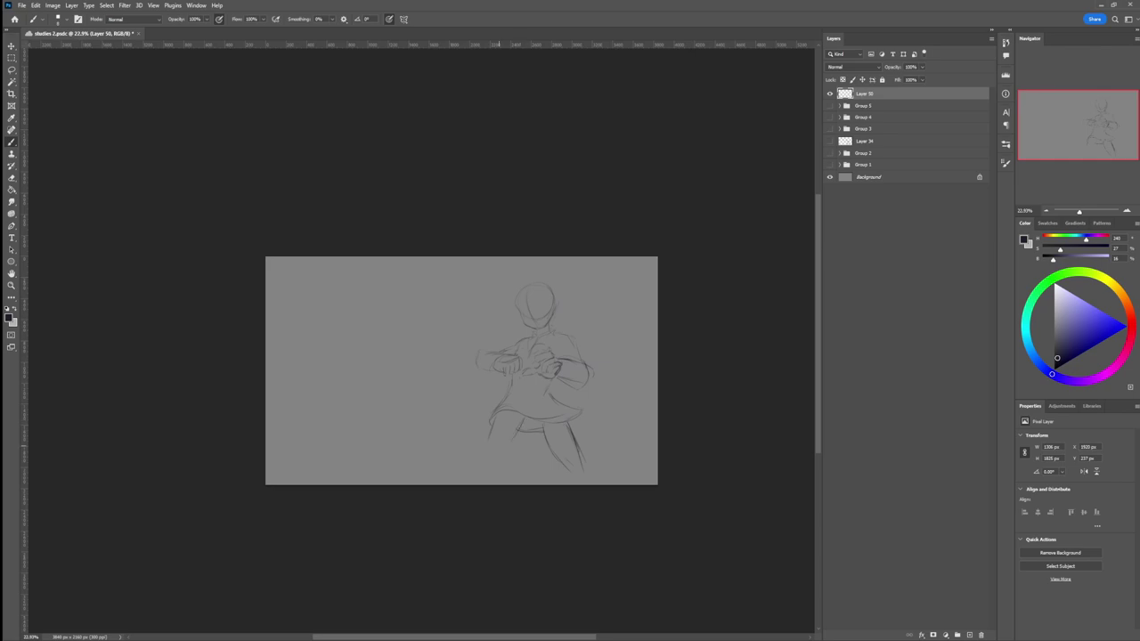
Step: Draw the bent left leg and extend both lower legs to the canvas edge, erasing stray lines at the knee
drag(513, 438, 497, 460)
key(e)
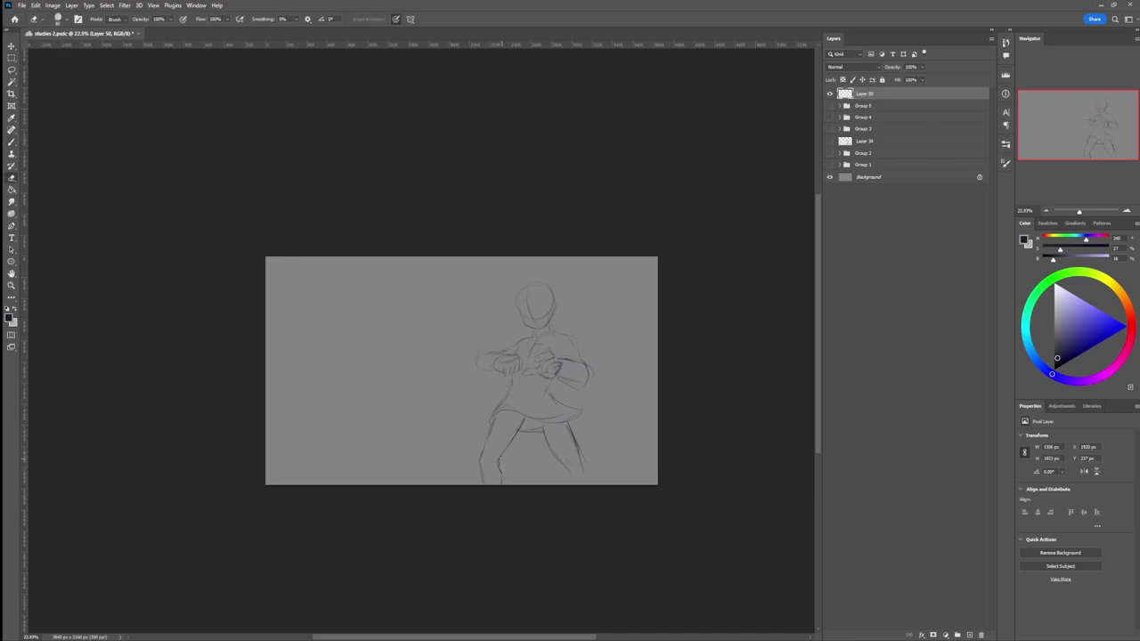
key(b)
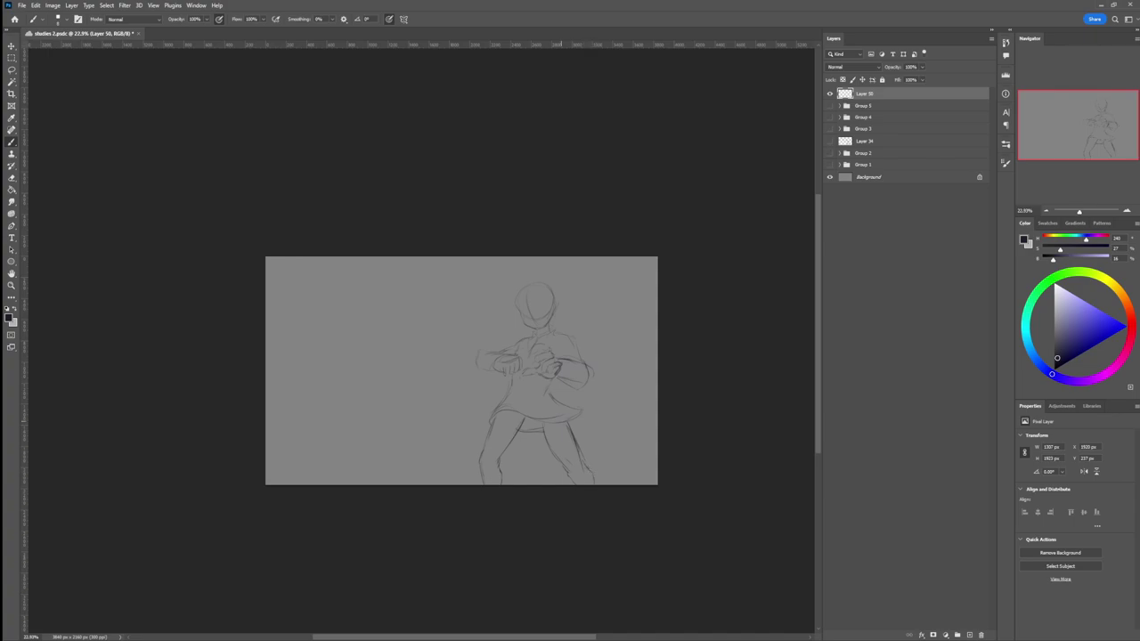
drag(521, 461, 486, 456)
Step: Move the whole figure slightly down and to the right with Free Transform
drag(562, 430, 593, 412)
key(ctrl+t)
drag(501, 447, 510, 457)
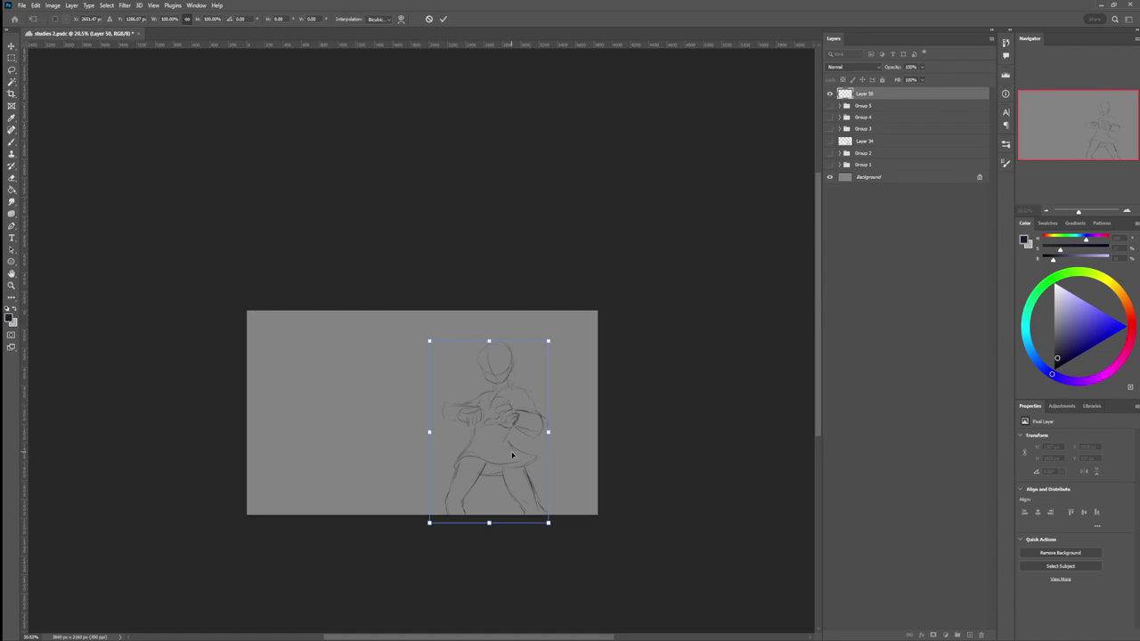
key(Return)
Step: Lasso the head, enlarge it to about 127% with Free Transform and reposition it over the neck
key(z)
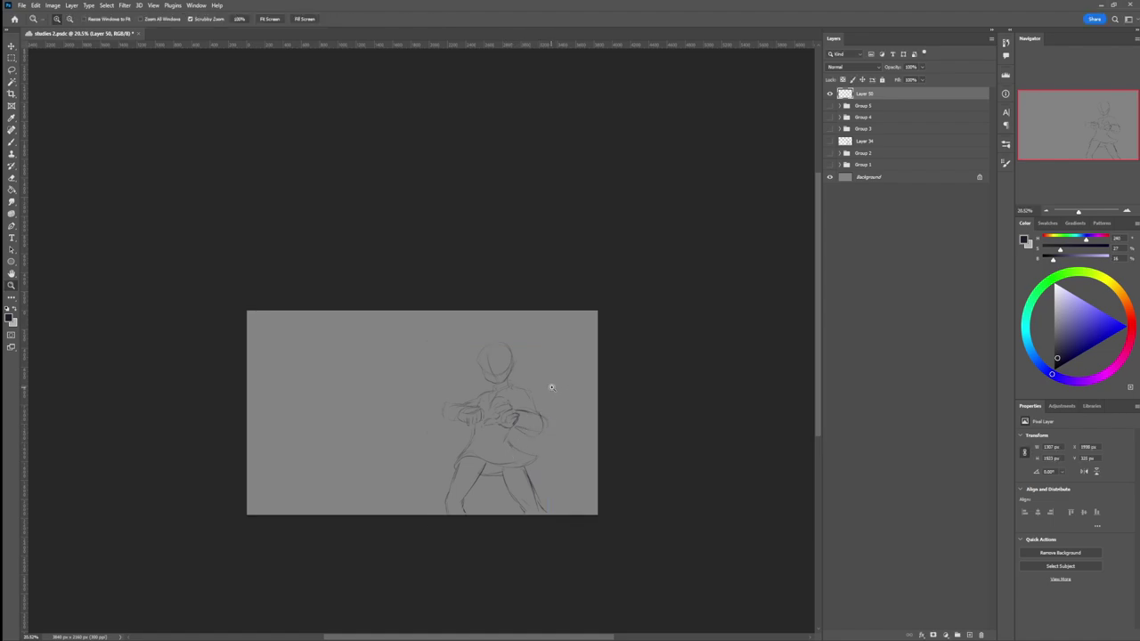
click(497, 418)
key(l)
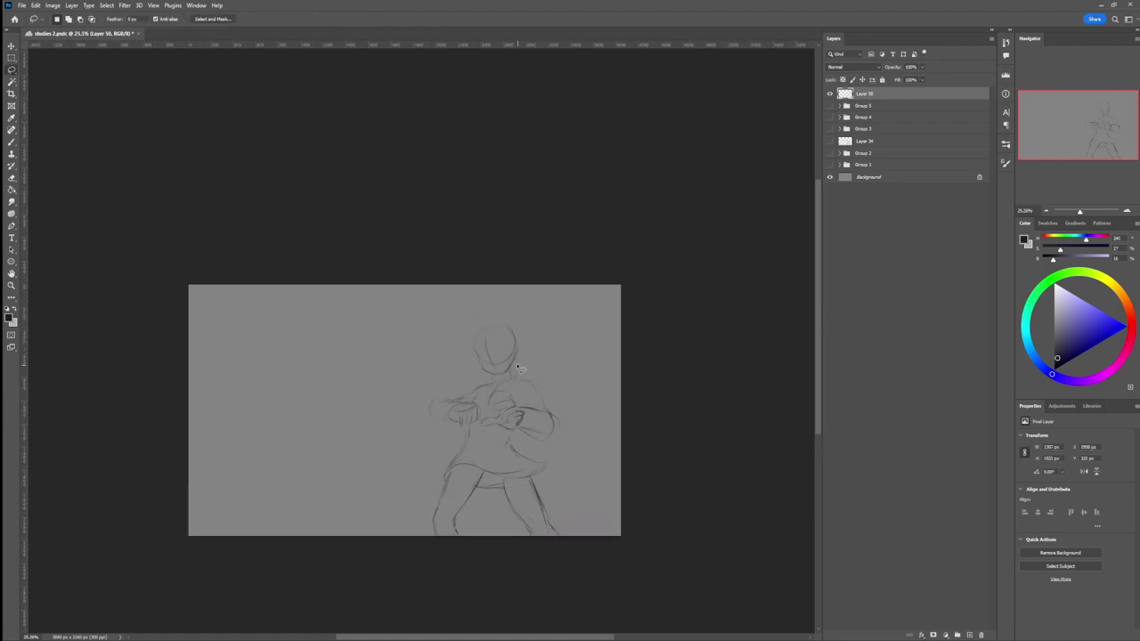
mouse_move(509, 375)
mouse_down()
mouse_move(459, 348)
mouse_move(540, 358)
mouse_move(534, 367)
mouse_up()
key(ctrl+t)
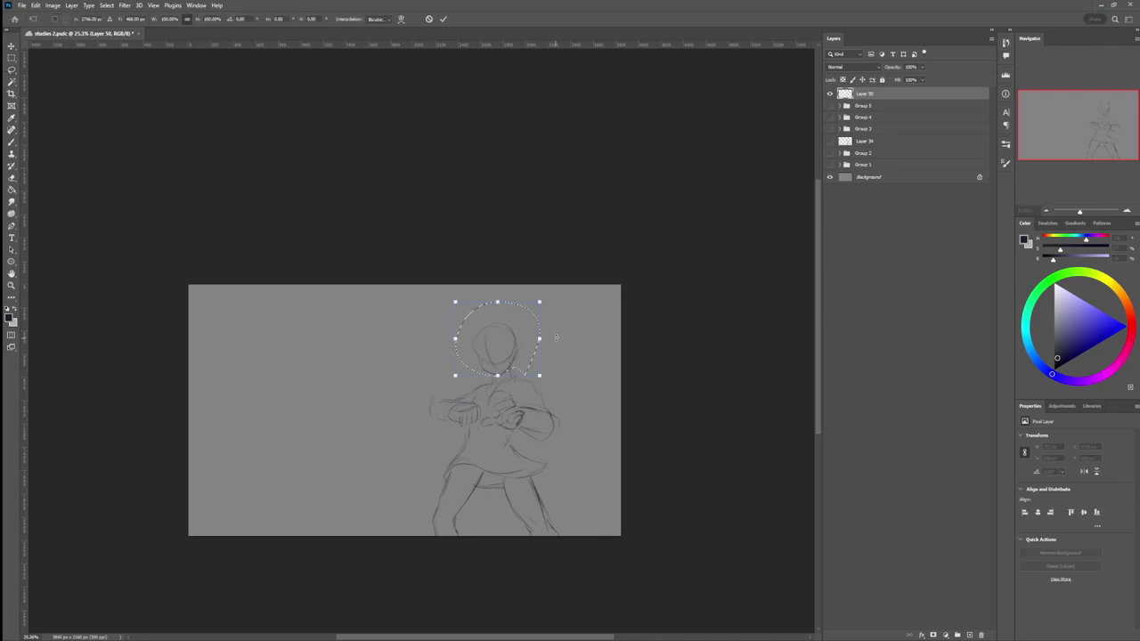
drag(539, 302, 562, 283)
drag(541, 324, 535, 326)
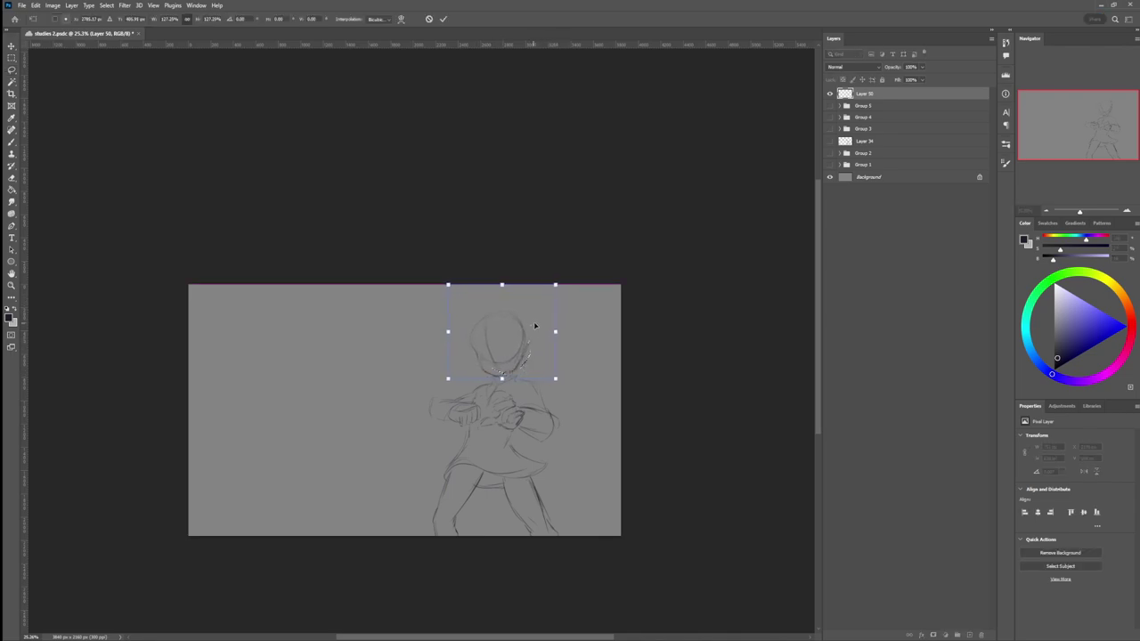
key(Return)
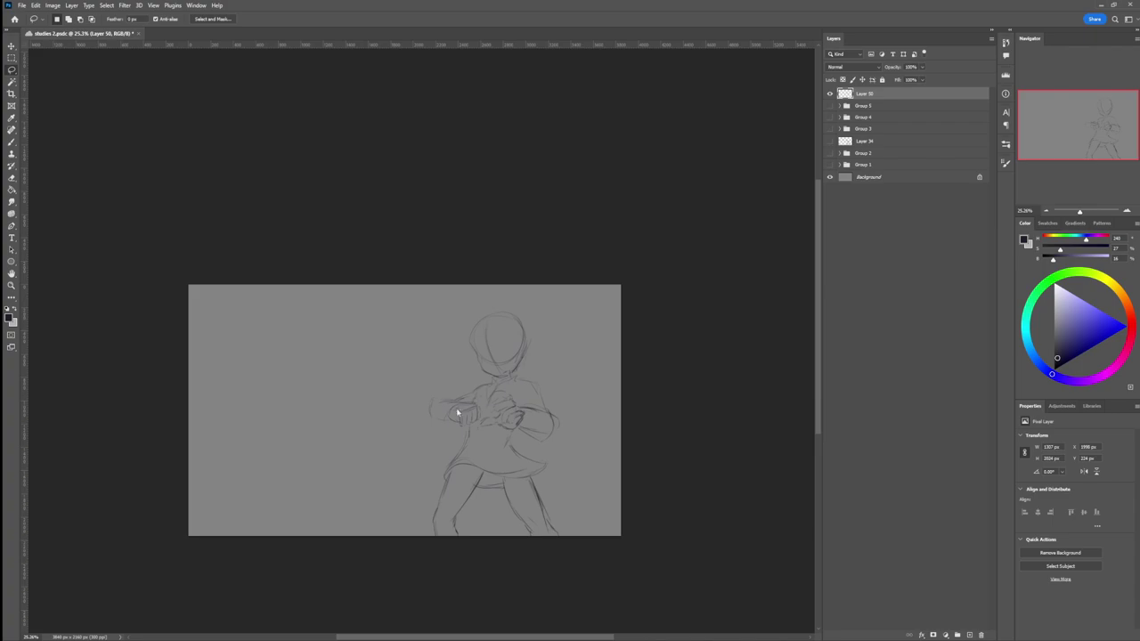
Step: Sketch the parted bangs, two small round buns and a headband across the top of the girl's head
key(z)
alt+click(534, 380)
drag(495, 374, 534, 343)
key(b)
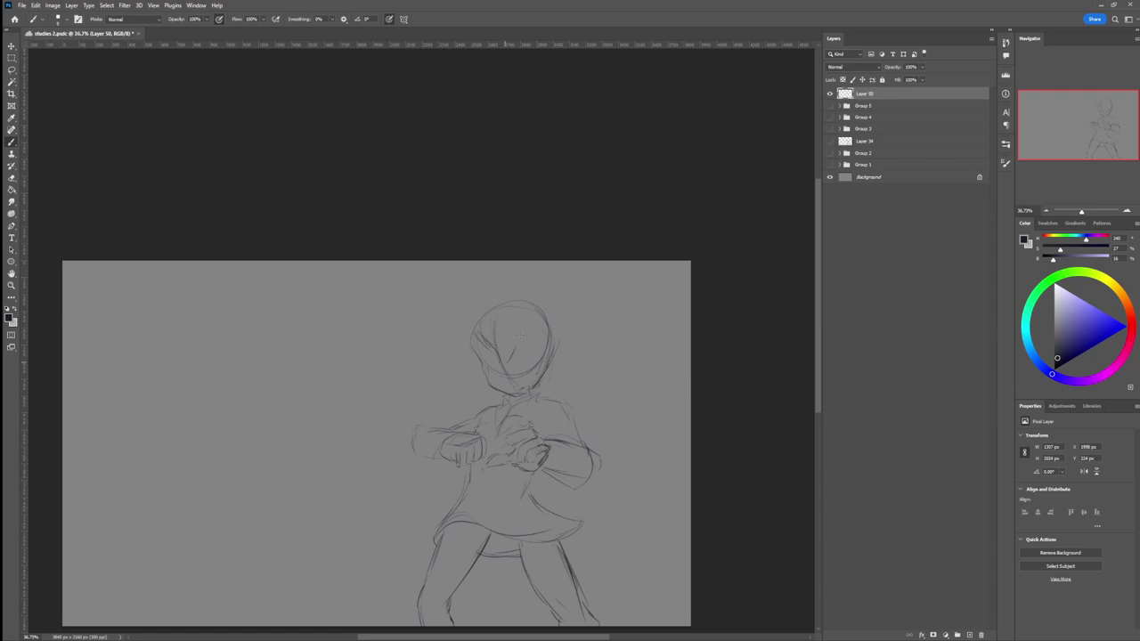
drag(526, 337, 514, 351)
drag(534, 311, 511, 358)
mouse_move(525, 306)
mouse_down()
mouse_move(542, 315)
mouse_move(465, 318)
mouse_move(476, 334)
mouse_up()
drag(495, 309, 524, 306)
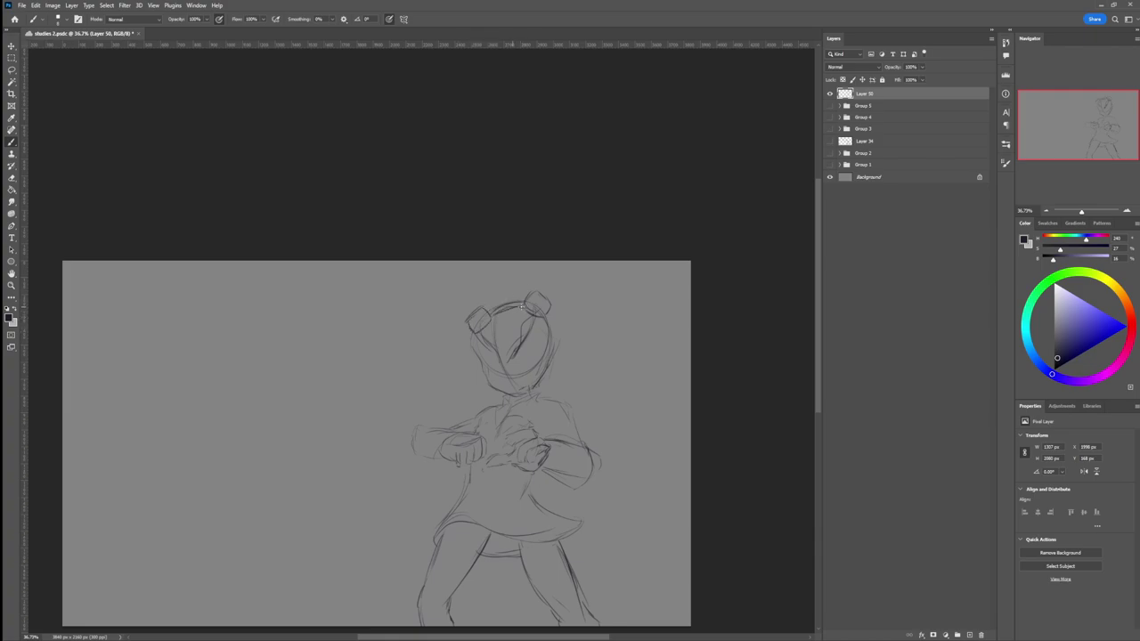
Step: Draw spiky hair strands on both sides of the girl's face and reinforce the jaw line
mouse_move(559, 339)
mouse_down()
mouse_move(549, 318)
mouse_move(533, 354)
mouse_move(448, 362)
mouse_up()
mouse_move(546, 349)
mouse_down()
mouse_move(542, 369)
mouse_move(559, 376)
mouse_up()
drag(558, 319, 580, 354)
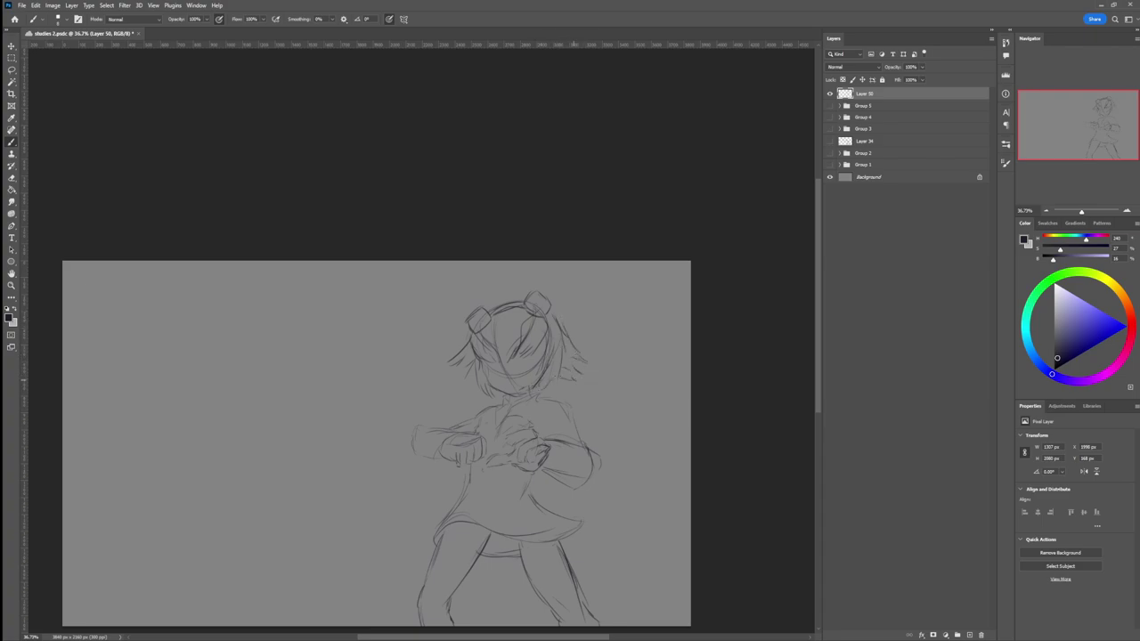
mouse_move(474, 368)
mouse_down()
mouse_move(464, 389)
mouse_move(443, 378)
mouse_move(522, 397)
mouse_up()
Step: Add a new layer and sketch a second figure's curved spine and chest gesture lines beside the girl
key(z)
key(b)
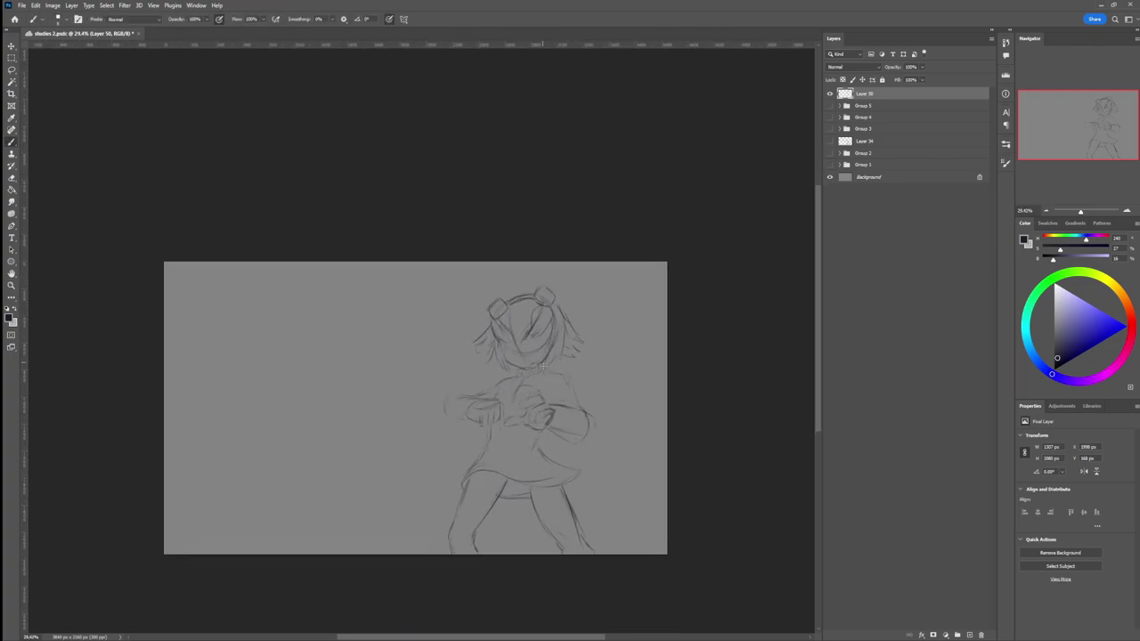
key(ctrl+shift+alt+n)
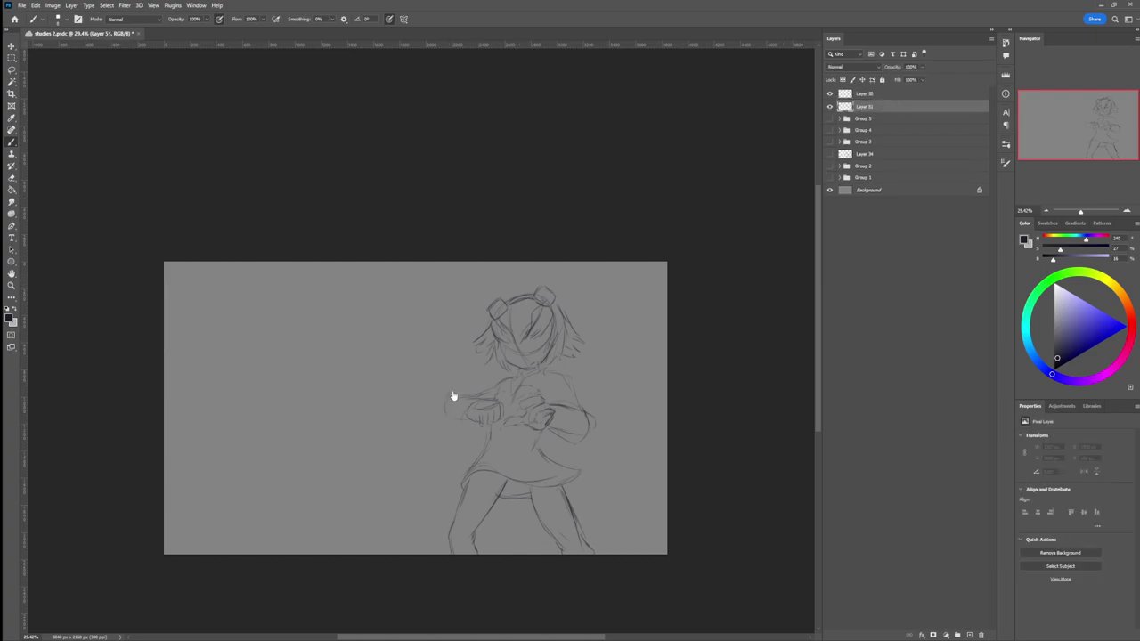
drag(447, 457, 448, 516)
drag(336, 389, 341, 443)
mouse_move(335, 323)
mouse_down()
mouse_move(331, 430)
mouse_move(303, 406)
mouse_move(329, 384)
mouse_move(394, 374)
mouse_up()
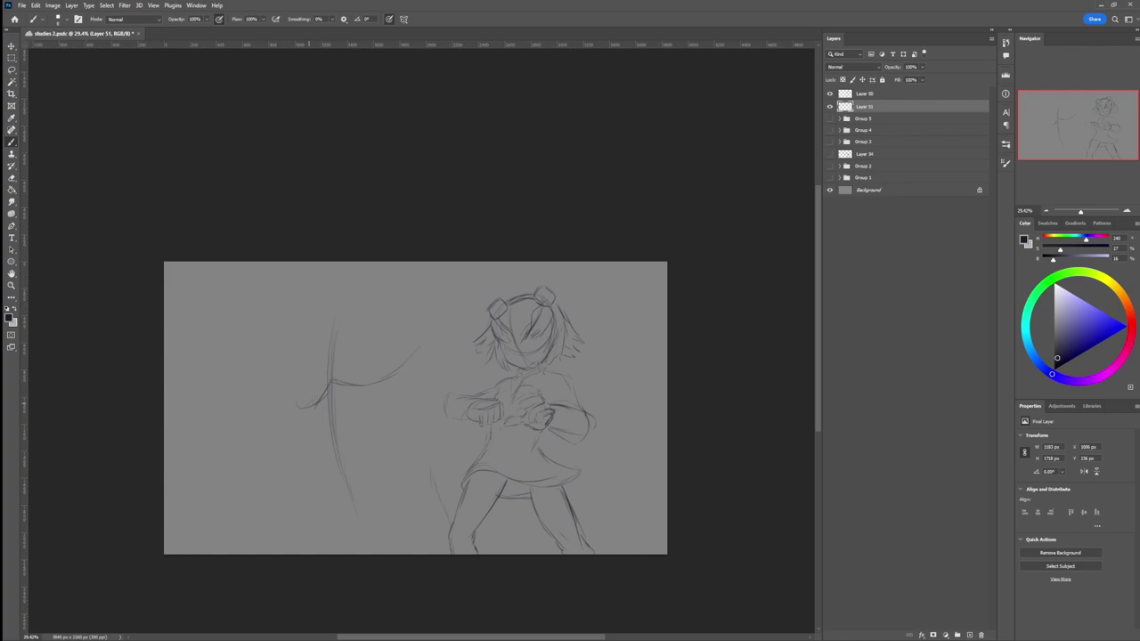
mouse_move(330, 347)
mouse_down()
mouse_move(329, 370)
mouse_move(369, 370)
mouse_up()
Step: Sketch the creature's chest side and its profile head with a long snout, open toothed jaws and swept-back horn
key(b)
drag(332, 275, 339, 270)
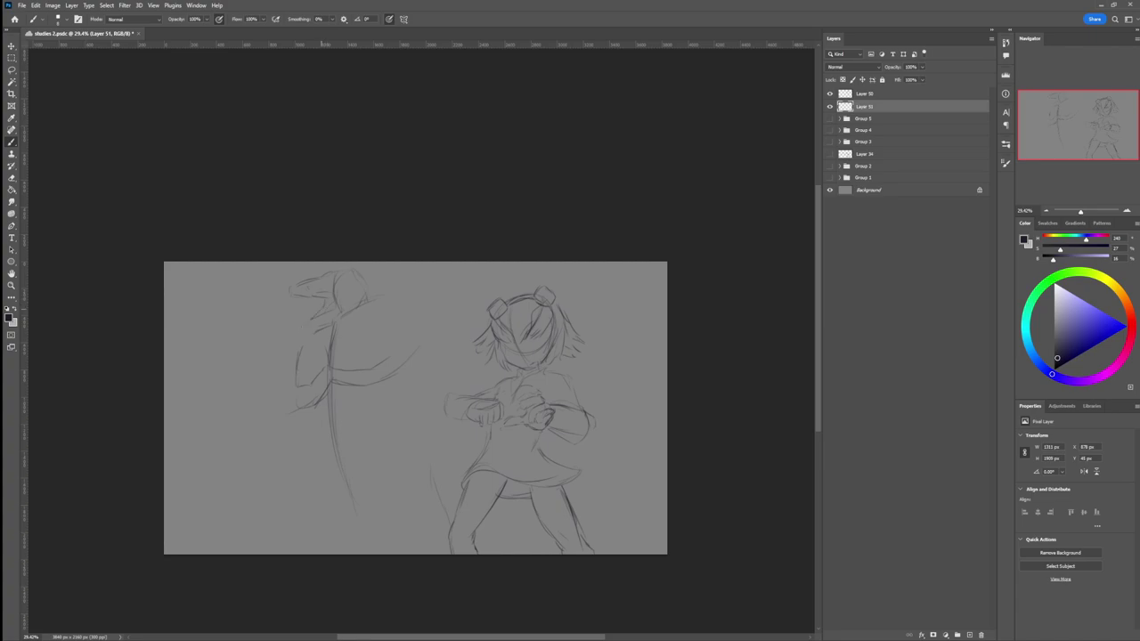
drag(330, 311, 309, 325)
drag(312, 295, 322, 311)
drag(331, 284, 338, 285)
mouse_move(290, 287)
mouse_down()
mouse_move(385, 256)
mouse_move(345, 265)
mouse_move(420, 256)
mouse_move(368, 276)
mouse_move(372, 303)
mouse_move(375, 294)
mouse_move(351, 307)
mouse_move(389, 286)
mouse_move(334, 316)
mouse_move(390, 295)
mouse_up()
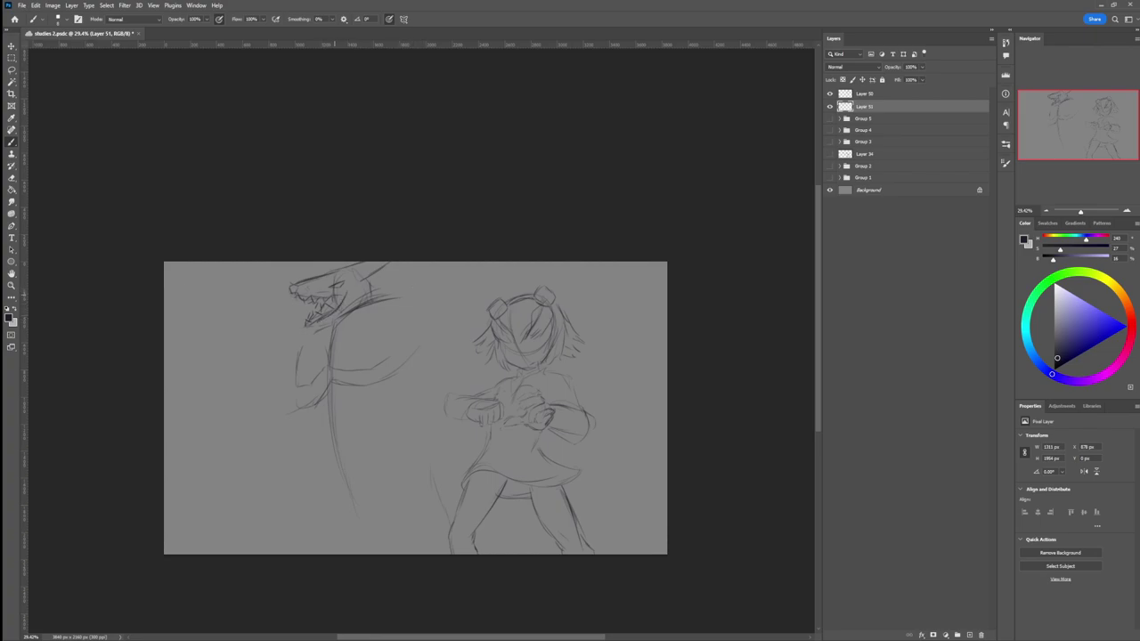
Step: Refine the creature's lower jaw and draw its raised shoulder and large upper arm curving behind the girl
drag(348, 294, 361, 281)
drag(311, 332, 336, 324)
drag(312, 327, 297, 327)
mouse_move(423, 313)
mouse_down()
mouse_move(402, 275)
mouse_move(450, 271)
mouse_up()
mouse_move(500, 269)
mouse_down()
mouse_move(468, 274)
mouse_move(477, 374)
mouse_up()
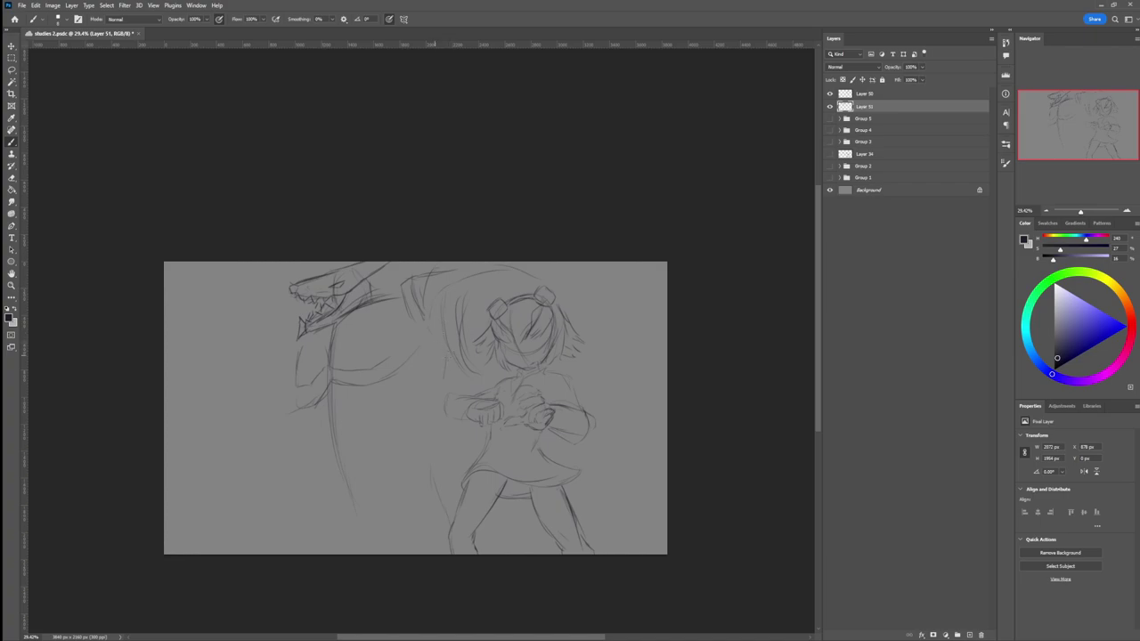
Step: Draw the creature's chest and abdomen contours, the side of its waist and the lower belly line
mouse_move(360, 389)
mouse_down()
mouse_move(397, 374)
mouse_move(422, 385)
mouse_move(427, 408)
mouse_move(459, 364)
mouse_move(435, 388)
mouse_up()
drag(297, 392, 306, 464)
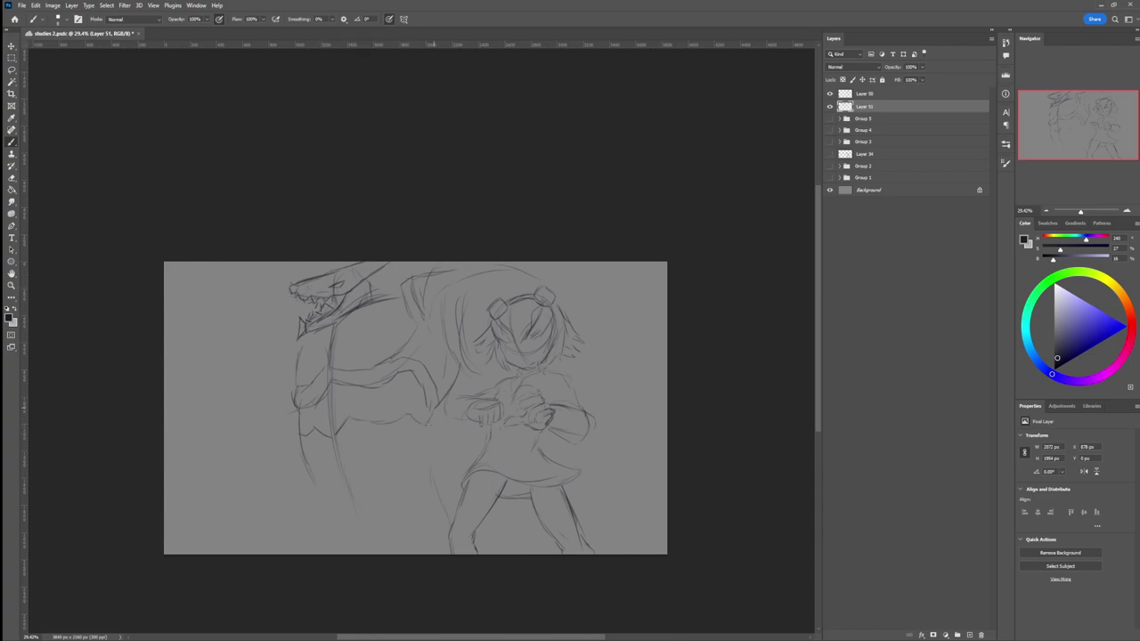
drag(425, 445, 423, 466)
drag(423, 426, 420, 481)
mouse_move(441, 450)
mouse_down()
mouse_move(440, 470)
mouse_move(360, 479)
mouse_up()
Step: Sketch the creature's hip and the thigh nearest the girl down to the canvas edge
drag(441, 482, 450, 507)
drag(438, 488, 420, 492)
drag(402, 502, 389, 546)
drag(441, 485, 383, 519)
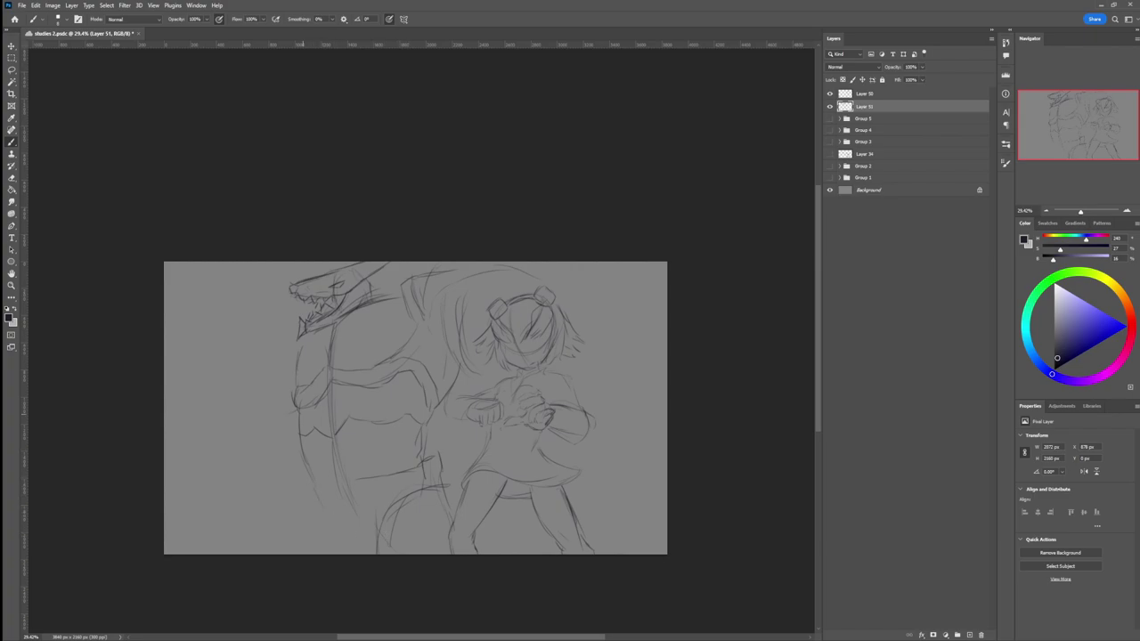
Step: Sketch the creature's other thigh down to the canvas edge and its far shoulder and upper arm beneath the jaw
key(z)
drag(343, 421, 389, 397)
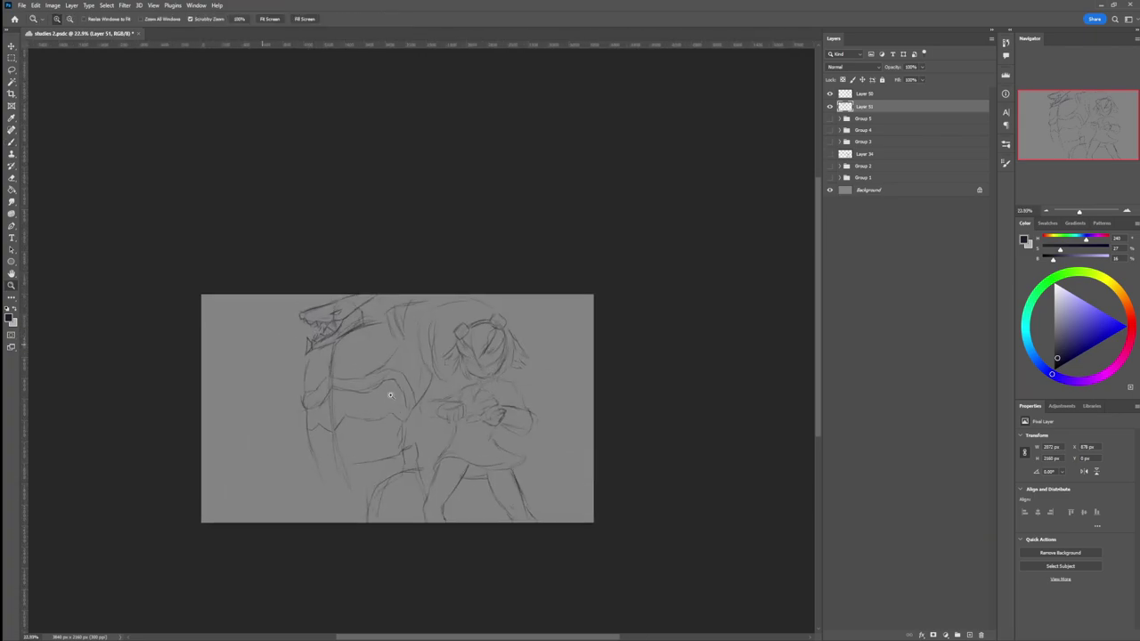
key(b)
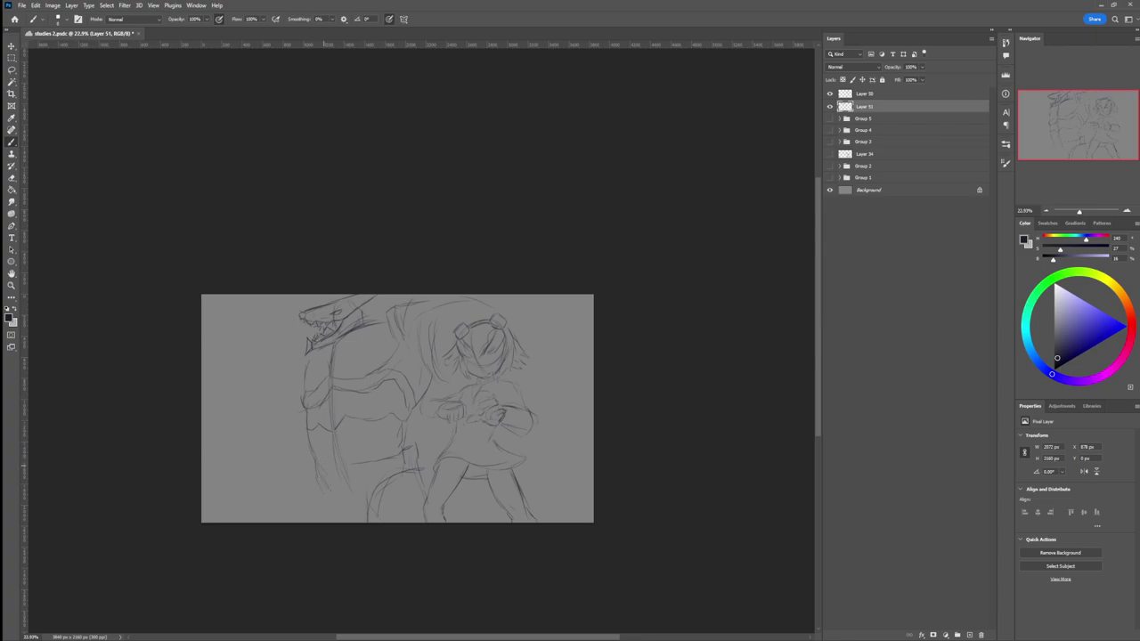
drag(310, 473, 269, 520)
drag(287, 347, 300, 336)
Step: Draw the creature's far forearm stretching away from the body and ending in a round fist
key(z)
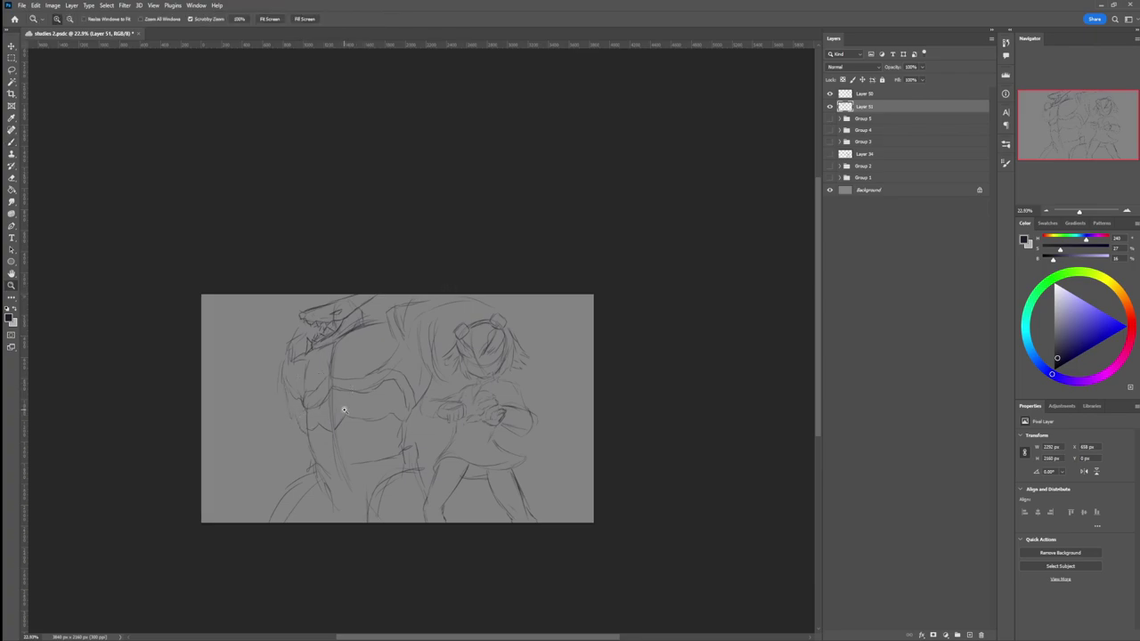
key(b)
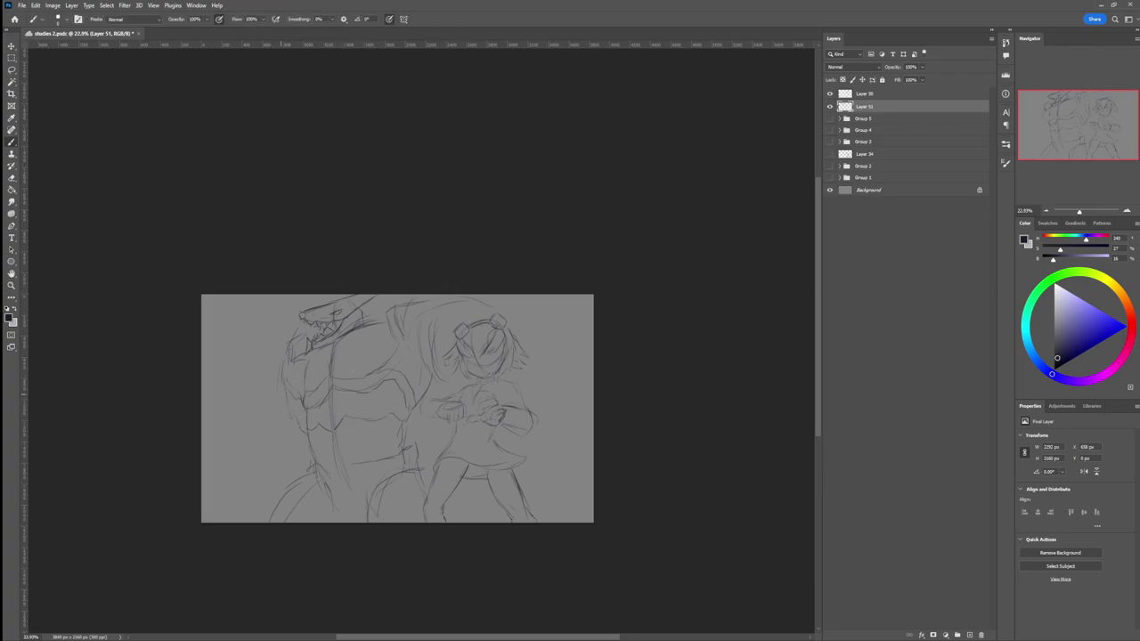
drag(267, 410, 248, 424)
Step: Sketch the creature's other hand with large spread fingers emerging behind the girl's head and shoulder
key(z)
drag(382, 429, 312, 438)
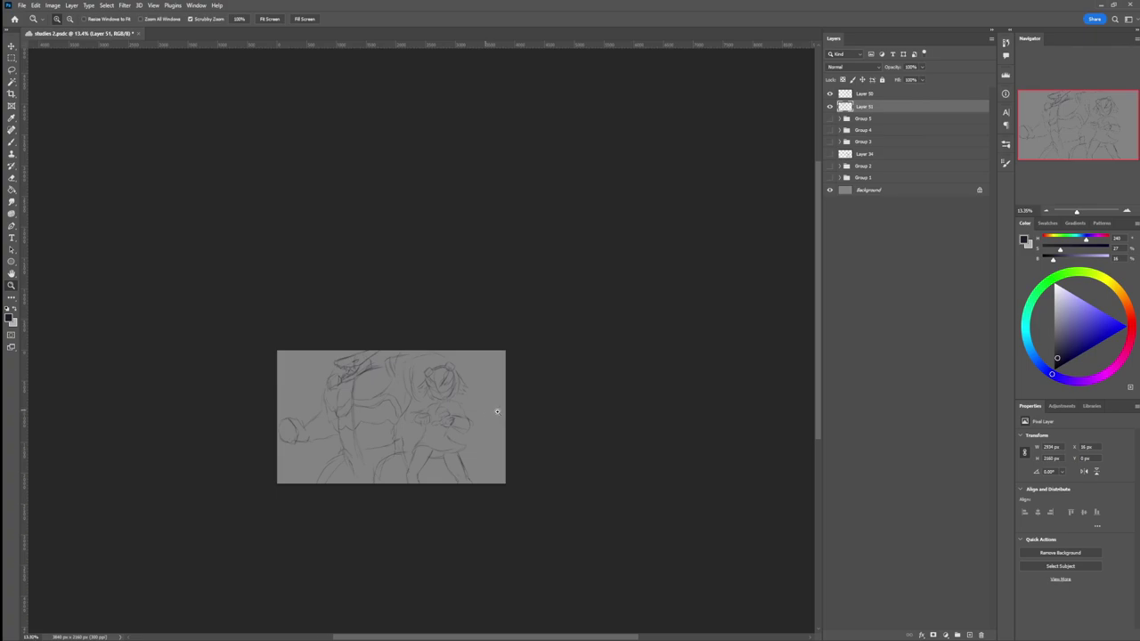
scroll(486, 411, up, 2)
key(b)
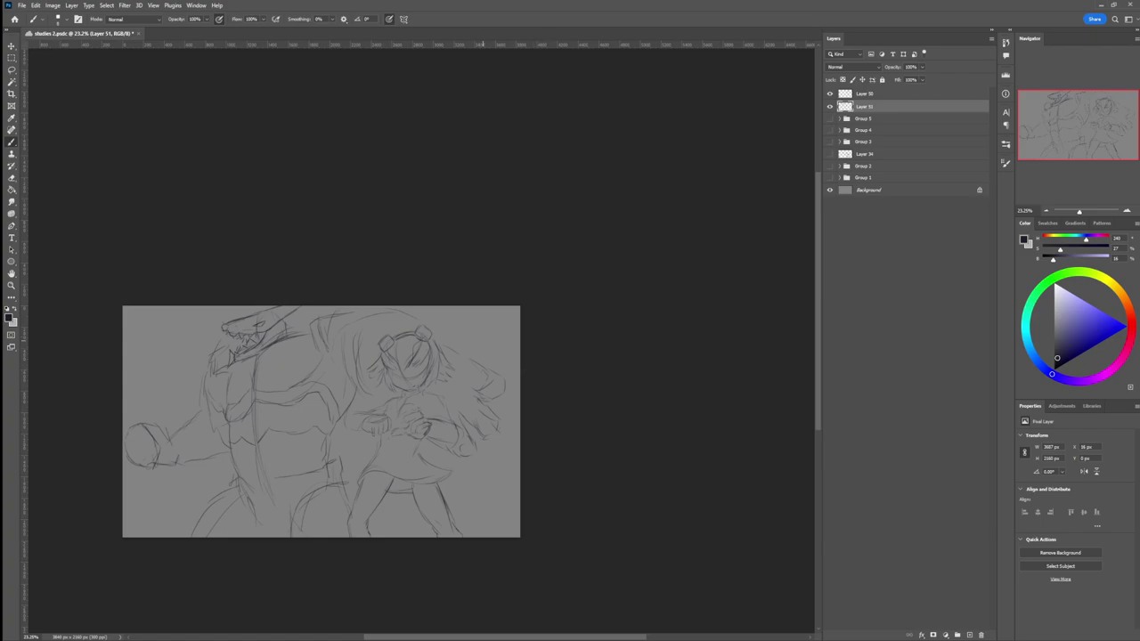
drag(463, 376, 481, 365)
drag(455, 352, 479, 337)
Step: Add a new empty layer directly beneath the two sketch layers
key(z)
drag(490, 427, 443, 418)
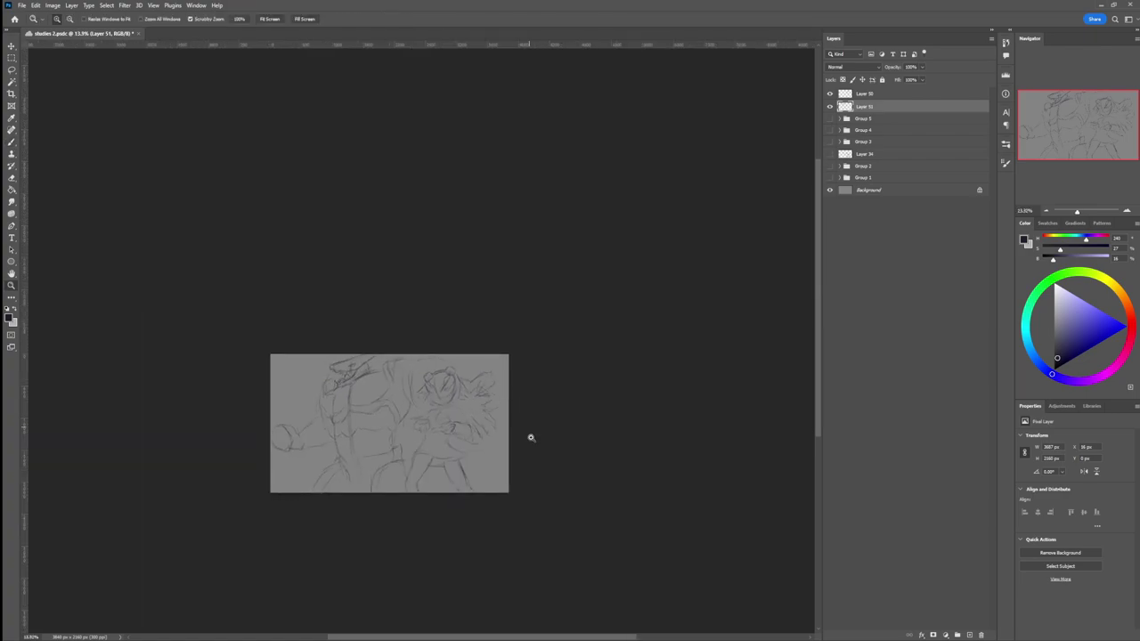
drag(501, 511, 543, 556)
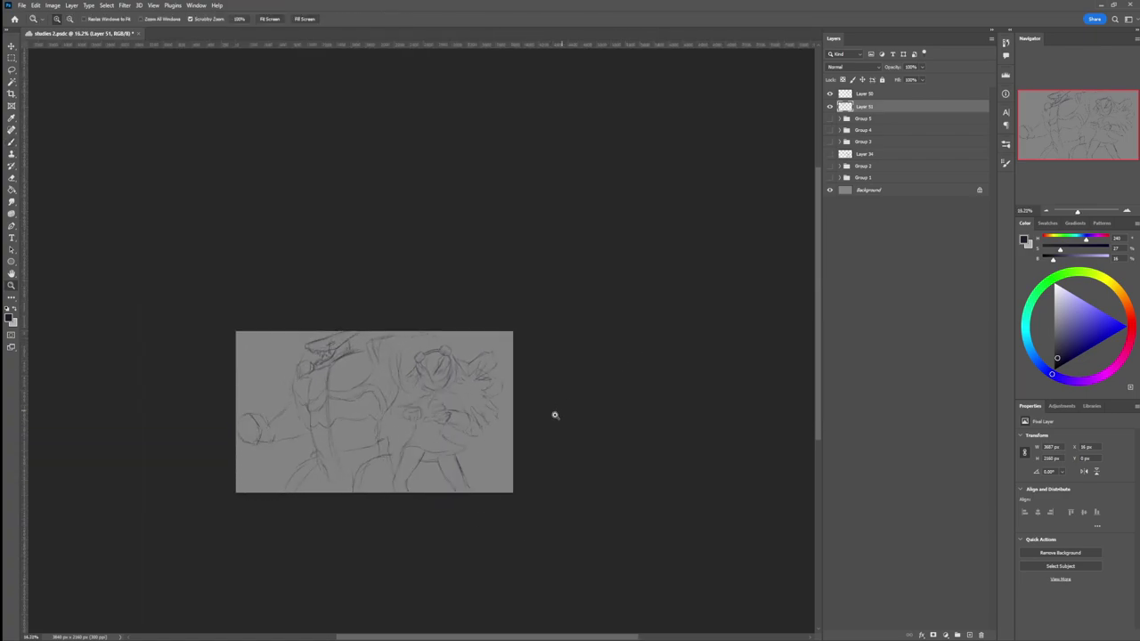
drag(542, 427, 540, 399)
drag(449, 395, 625, 280)
click(866, 118)
key(ctrl+alt+shift+n)
drag(493, 448, 476, 438)
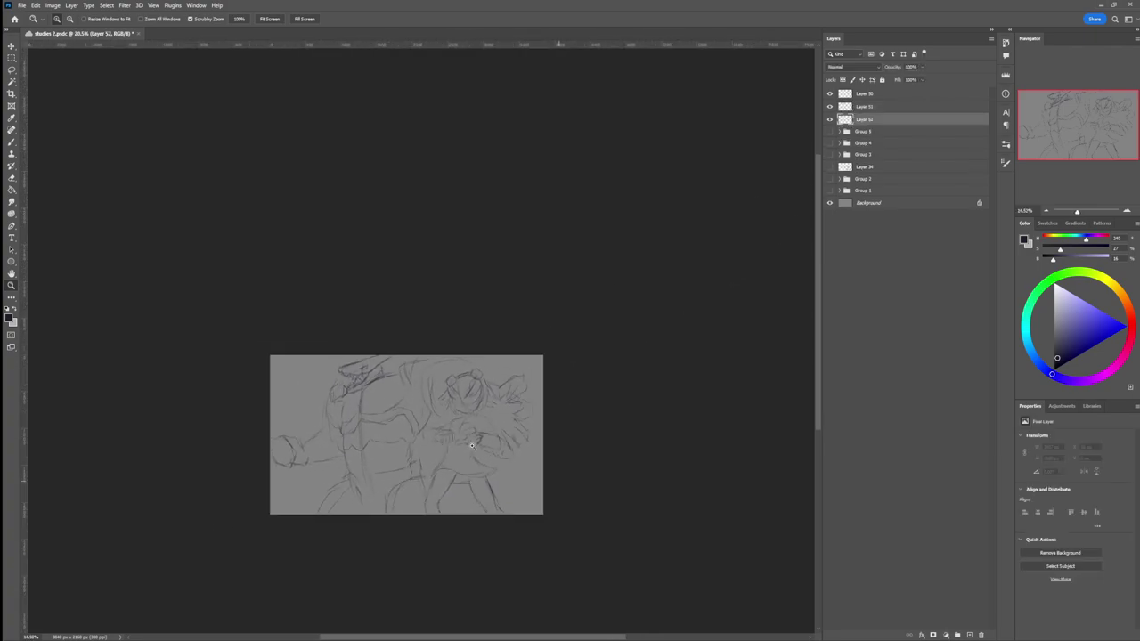
drag(426, 489, 500, 429)
Step: Enlarge the brush, test a neutral gray stroke on the girl's left leg and darken the color to about 30% brightness
key(b)
drag(1054, 322, 1053, 337)
key(bracketright)
key(bracketright)
key(bracketright)
key(bracketright)
key(bracketright)
key(bracketright)
key(bracketright)
key(bracketright)
key(bracketright)
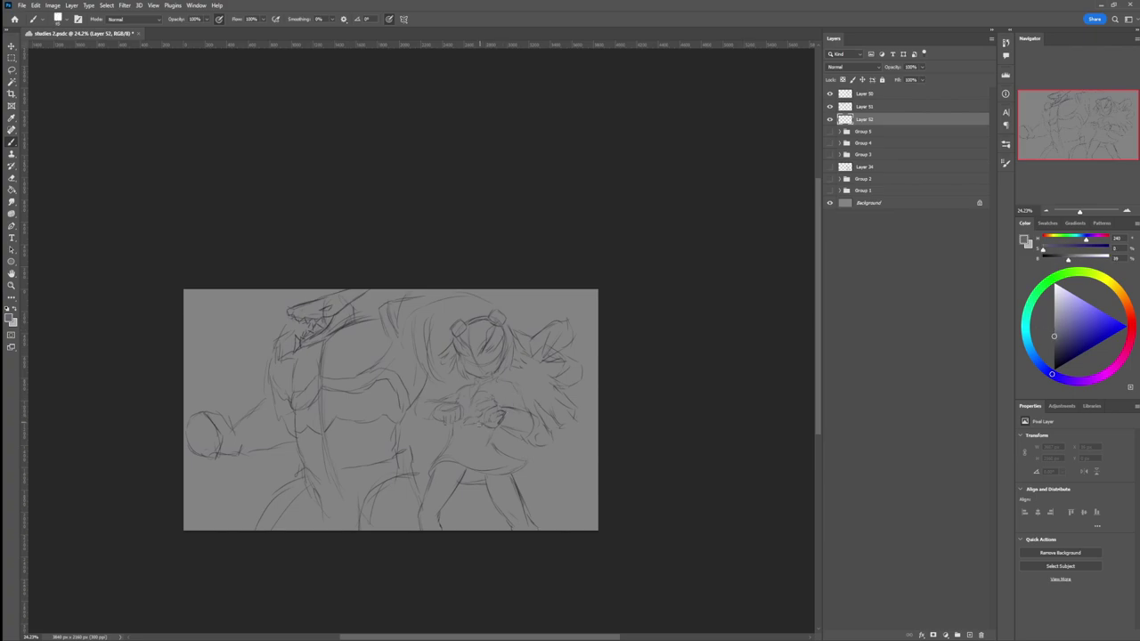
key(bracketright)
key(bracketright)
key(bracketright)
drag(458, 451, 431, 509)
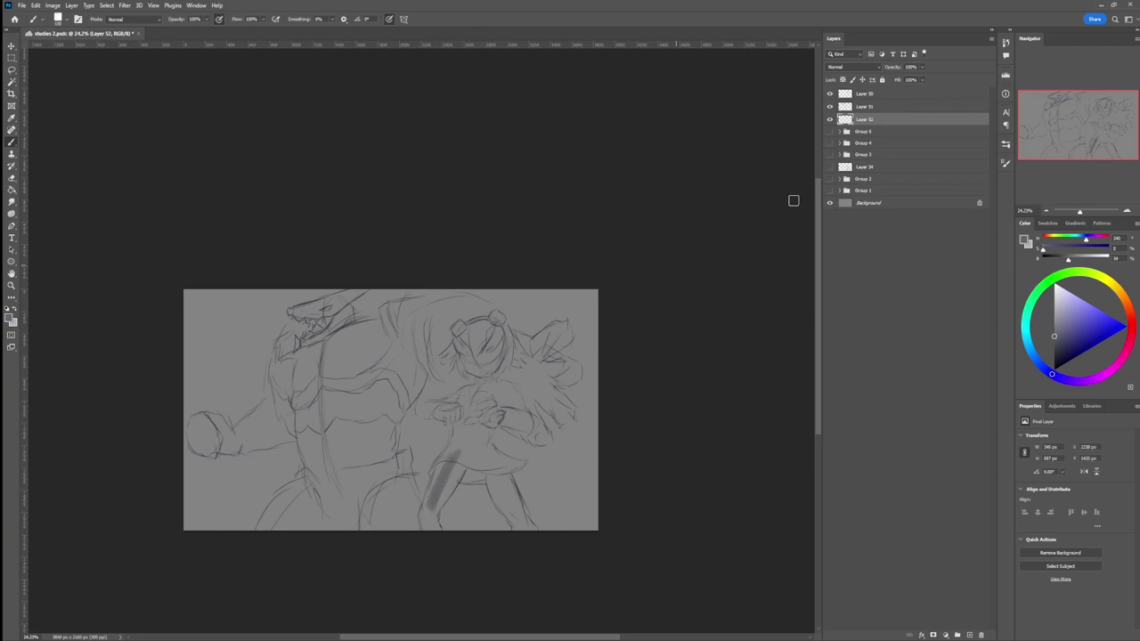
click(1053, 343)
Step: Block in the girl's torso, left arm, skirt and both legs with flat dark gray, reducing the brush for the edges
mouse_move(461, 432)
mouse_down()
mouse_move(429, 494)
mouse_move(440, 469)
mouse_move(424, 513)
mouse_move(434, 534)
mouse_move(449, 475)
mouse_move(460, 427)
mouse_up()
click(527, 361)
click(464, 404)
mouse_move(448, 458)
mouse_down()
mouse_move(435, 475)
mouse_move(451, 468)
mouse_up()
key(bracketleft)
key(bracketleft)
key(bracketleft)
drag(431, 512, 428, 525)
mouse_move(477, 437)
mouse_down()
mouse_move(460, 479)
mouse_move(483, 478)
mouse_move(487, 465)
mouse_move(507, 523)
mouse_up()
drag(497, 462, 537, 536)
mouse_move(511, 479)
mouse_down()
mouse_move(497, 446)
mouse_move(527, 472)
mouse_move(479, 424)
mouse_move(488, 463)
mouse_move(477, 449)
mouse_up()
mouse_move(453, 450)
mouse_down()
mouse_move(454, 413)
mouse_move(420, 405)
mouse_move(424, 417)
mouse_move(475, 390)
mouse_move(491, 398)
mouse_move(470, 420)
mouse_move(492, 436)
mouse_up()
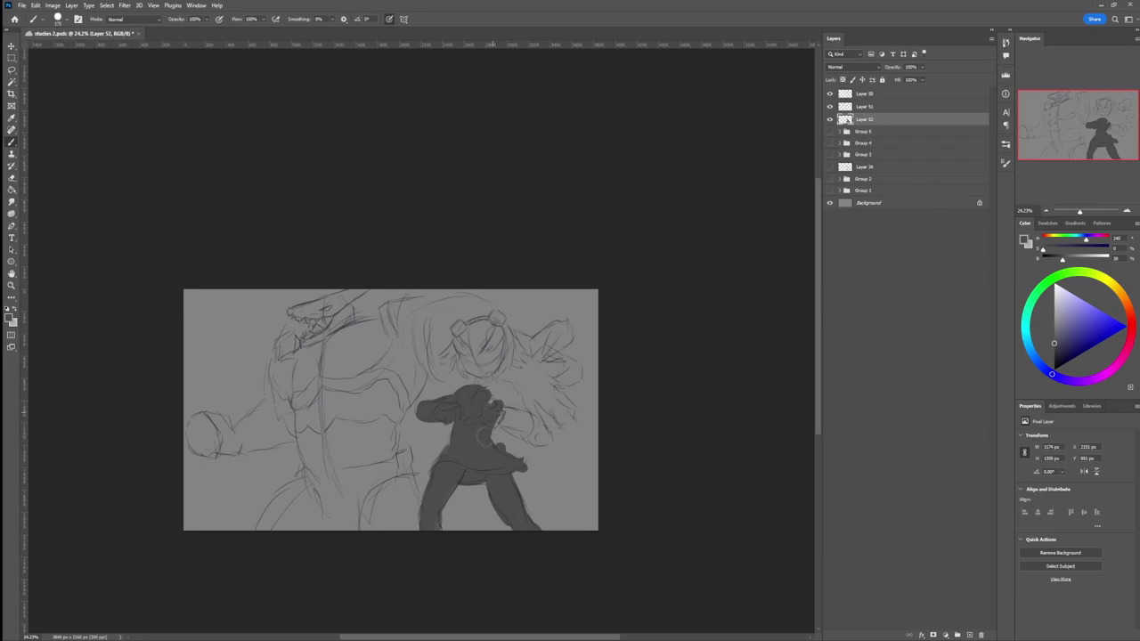
Step: Trim the skirt's ragged edge and block in the girl's remaining arm, cleaning its outline with the Eraser
key(e)
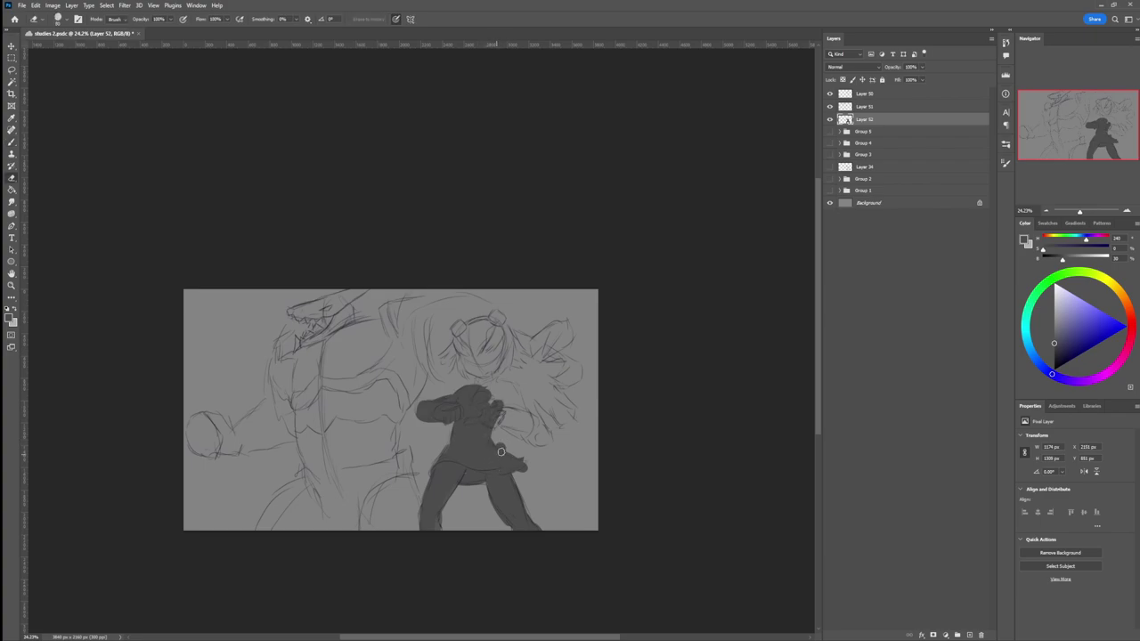
mouse_move(497, 440)
mouse_down()
mouse_move(527, 461)
mouse_move(516, 476)
mouse_up()
key(b)
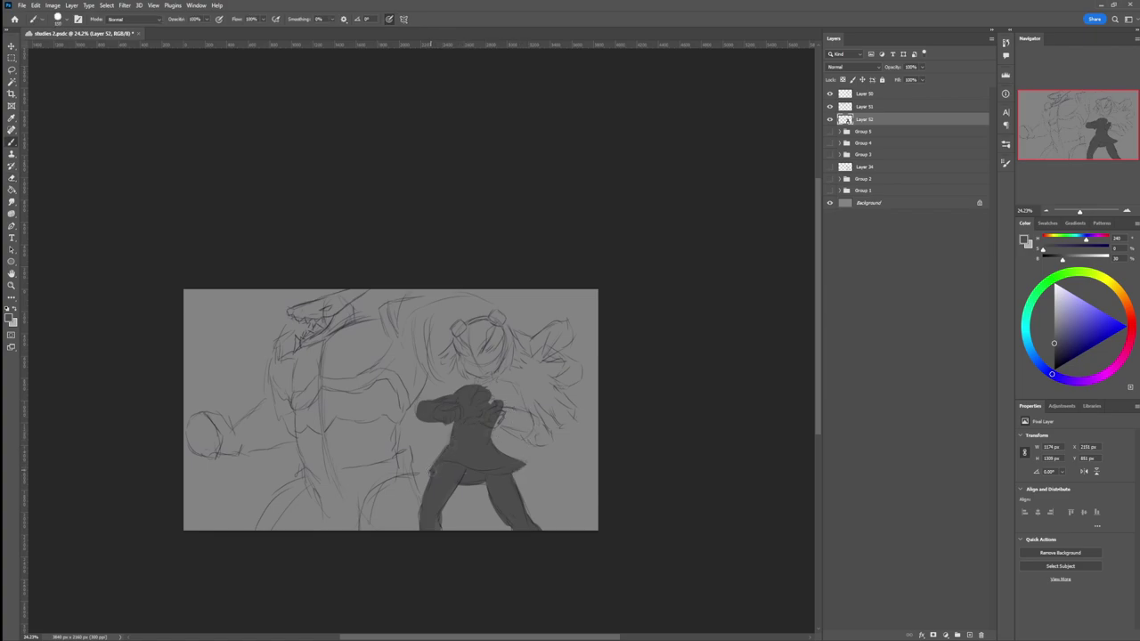
mouse_move(499, 417)
mouse_down()
mouse_move(547, 441)
mouse_move(529, 418)
mouse_move(547, 440)
mouse_move(507, 416)
mouse_move(527, 422)
mouse_move(487, 398)
mouse_up()
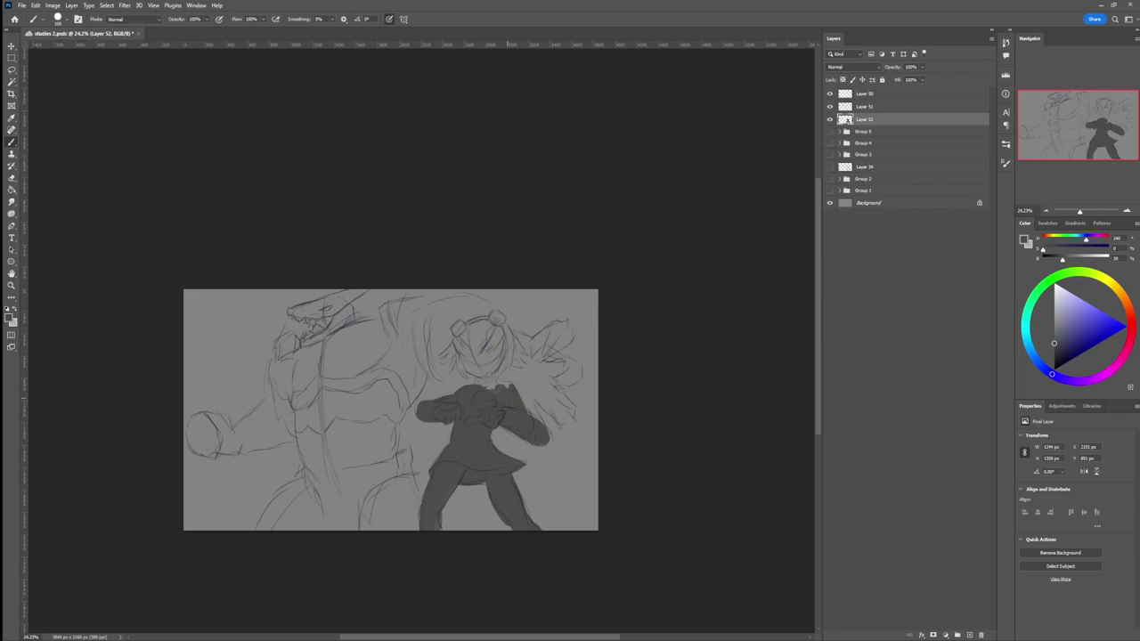
key(e)
drag(546, 440, 537, 424)
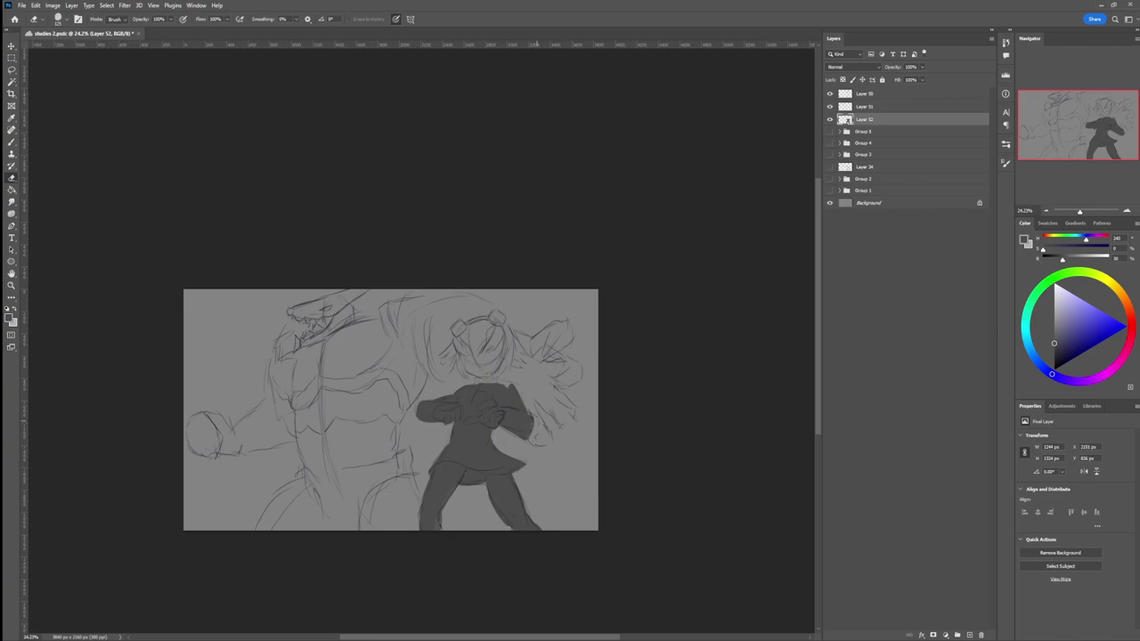
Step: Fill the girl's neck, head, hair strands and buns with the same dark gray to complete her silhouette
key(b)
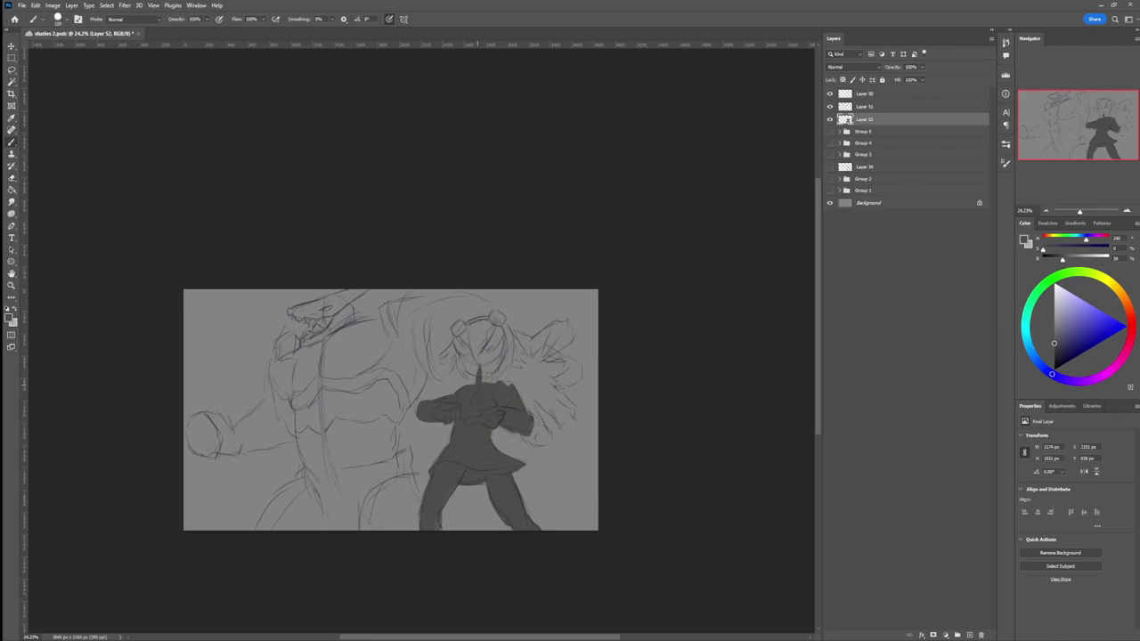
drag(463, 352, 470, 372)
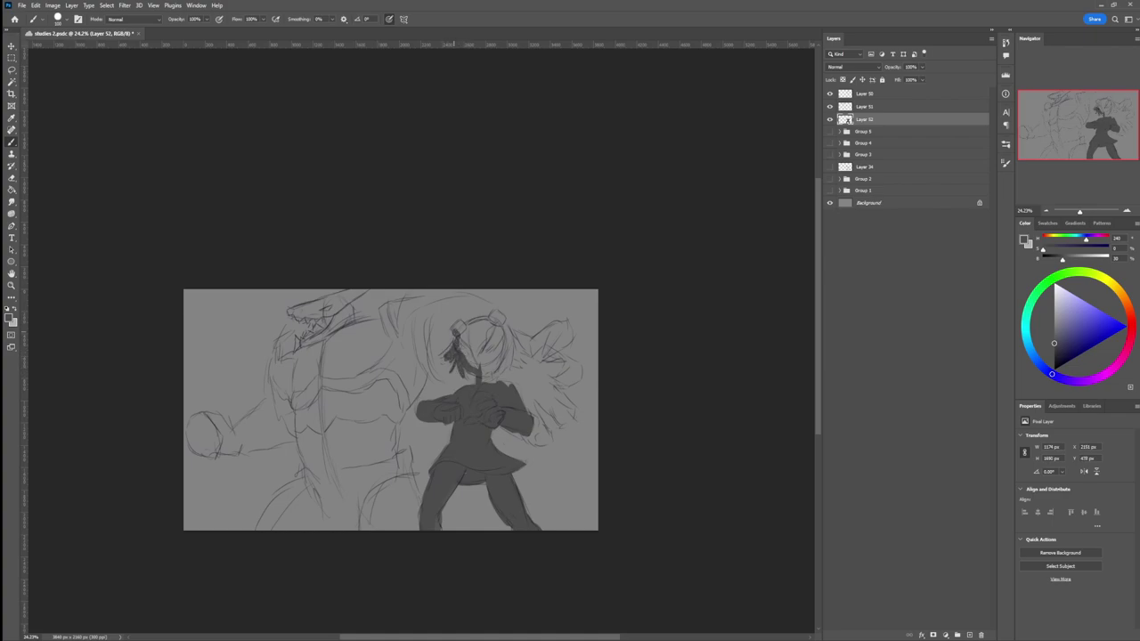
mouse_move(461, 344)
mouse_down()
mouse_move(488, 318)
mouse_move(495, 337)
mouse_up()
mouse_move(486, 331)
mouse_down()
mouse_move(468, 356)
mouse_move(484, 372)
mouse_move(510, 329)
mouse_move(525, 365)
mouse_move(508, 349)
mouse_up()
key(bracketright)
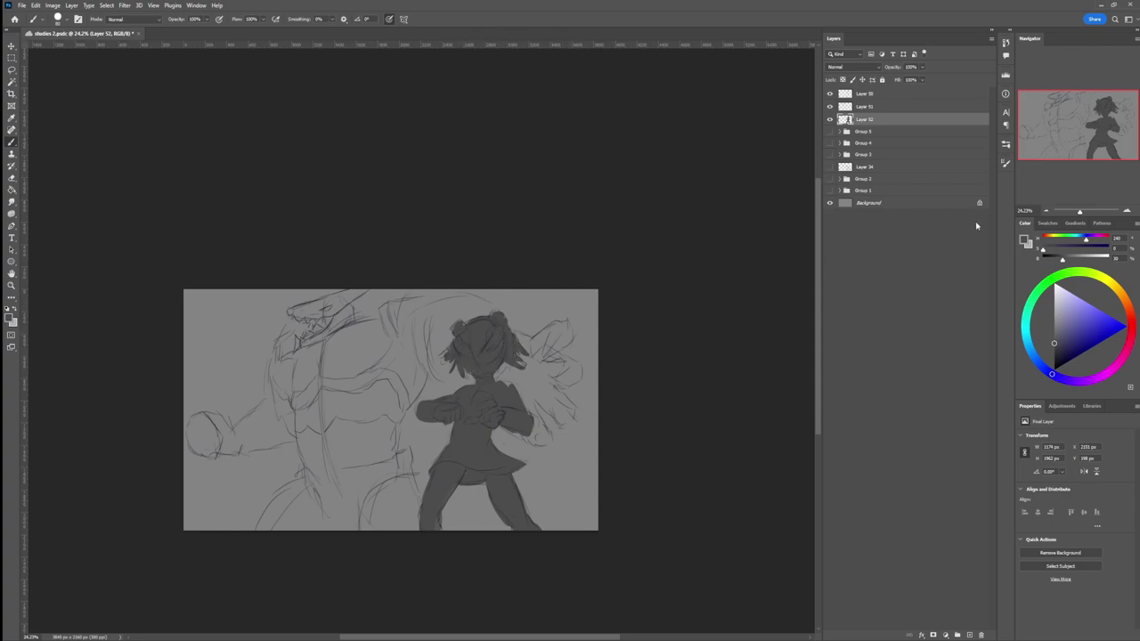
Step: Add a layer below the girl's silhouette and fill the creature's head, torso and thighs with gray at 36% brightness
key(ctrl+shift+alt+n)
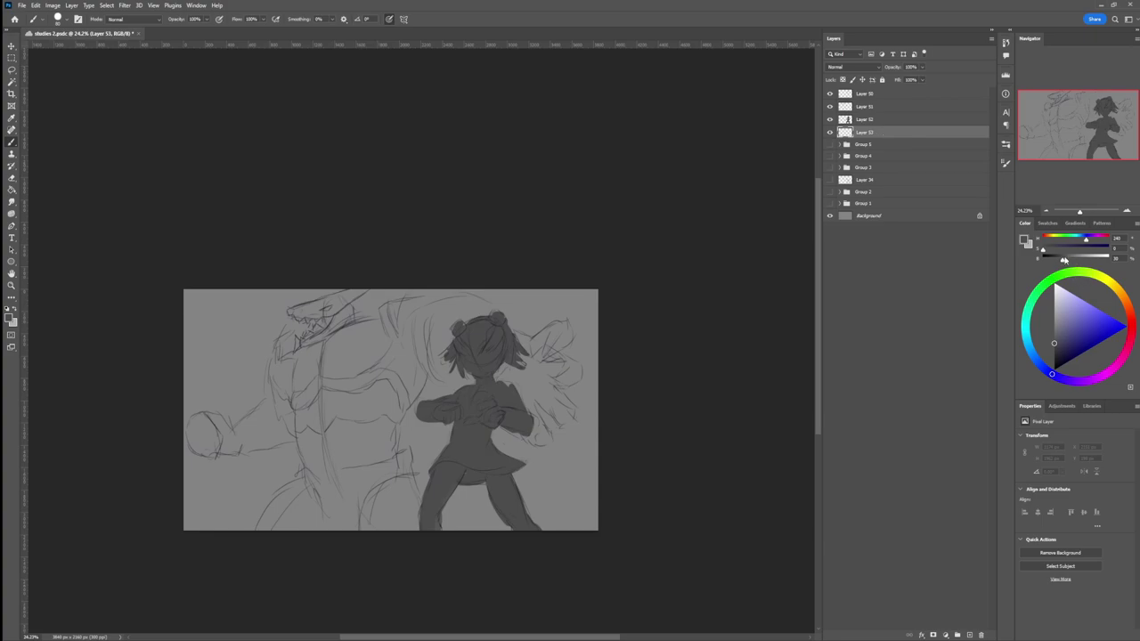
mouse_move(270, 542)
mouse_down()
mouse_move(319, 490)
mouse_move(375, 519)
mouse_move(378, 481)
mouse_move(408, 527)
mouse_move(405, 535)
mouse_move(372, 441)
mouse_move(390, 481)
mouse_move(408, 446)
mouse_move(398, 454)
mouse_move(388, 440)
mouse_move(393, 407)
mouse_move(335, 478)
mouse_move(307, 361)
mouse_up()
drag(298, 450, 314, 338)
drag(352, 401, 338, 304)
mouse_move(342, 351)
mouse_down()
mouse_move(346, 299)
mouse_move(374, 277)
mouse_move(293, 311)
mouse_move(338, 312)
mouse_move(291, 314)
mouse_move(325, 316)
mouse_move(296, 345)
mouse_move(294, 334)
mouse_move(334, 334)
mouse_move(327, 323)
mouse_move(339, 314)
mouse_move(359, 341)
mouse_move(341, 346)
mouse_move(394, 320)
mouse_move(383, 328)
mouse_move(378, 311)
mouse_move(440, 294)
mouse_move(388, 310)
mouse_move(432, 297)
mouse_move(363, 336)
mouse_move(380, 350)
mouse_move(377, 383)
mouse_up()
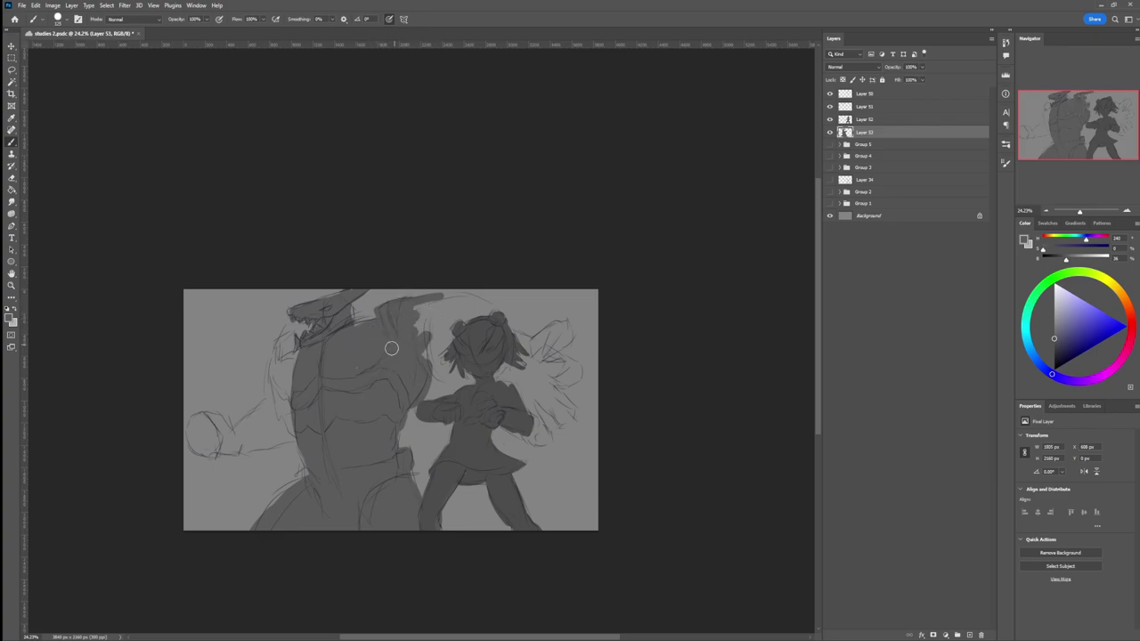
Step: Block in the creature's large arm and spread hand behind the girl, enlarging the brush to fill the palm
mouse_move(399, 311)
mouse_down()
mouse_move(363, 363)
mouse_move(447, 291)
mouse_move(424, 315)
mouse_move(473, 306)
mouse_move(428, 293)
mouse_move(500, 322)
mouse_move(423, 318)
mouse_move(429, 344)
mouse_move(490, 336)
mouse_move(422, 367)
mouse_move(541, 356)
mouse_move(423, 358)
mouse_move(479, 370)
mouse_move(469, 379)
mouse_move(479, 356)
mouse_move(451, 331)
mouse_move(516, 344)
mouse_move(493, 317)
mouse_move(468, 312)
mouse_move(495, 342)
mouse_move(527, 352)
mouse_move(501, 331)
mouse_move(528, 340)
mouse_move(541, 319)
mouse_move(531, 347)
mouse_move(563, 330)
mouse_move(539, 350)
mouse_move(565, 337)
mouse_move(553, 360)
mouse_move(577, 373)
mouse_move(535, 374)
mouse_move(569, 412)
mouse_move(557, 423)
mouse_move(544, 398)
mouse_move(557, 415)
mouse_move(555, 398)
mouse_move(552, 419)
mouse_move(536, 390)
mouse_move(544, 438)
mouse_move(528, 438)
mouse_move(517, 401)
mouse_move(534, 431)
mouse_move(528, 390)
mouse_up()
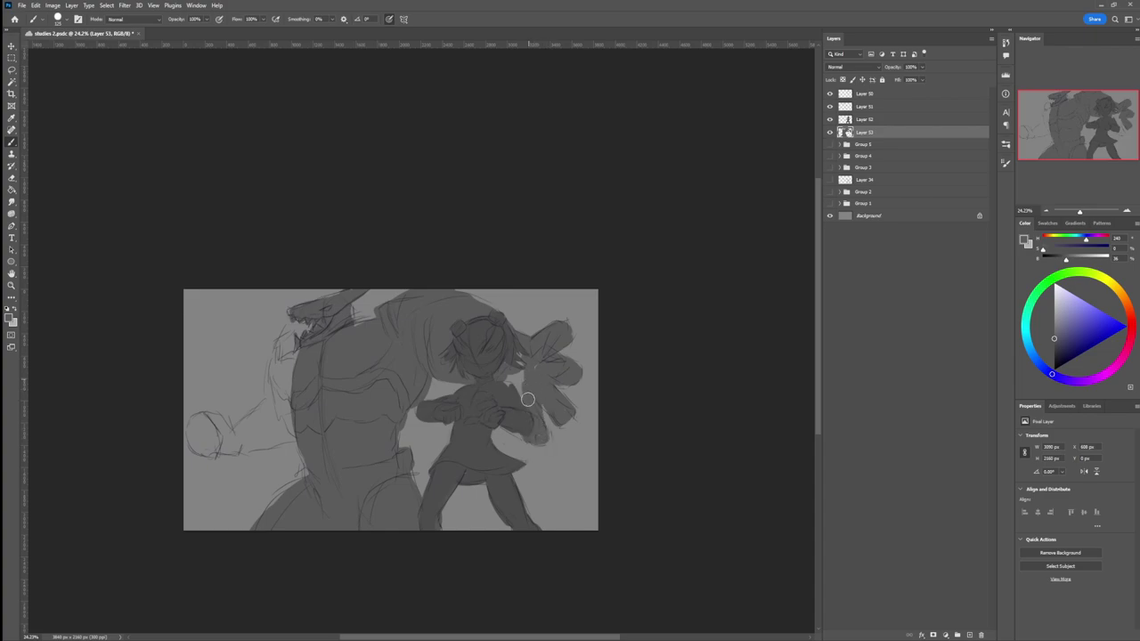
key(bracketright)
key(bracketright)
key(bracketright)
drag(520, 399, 516, 390)
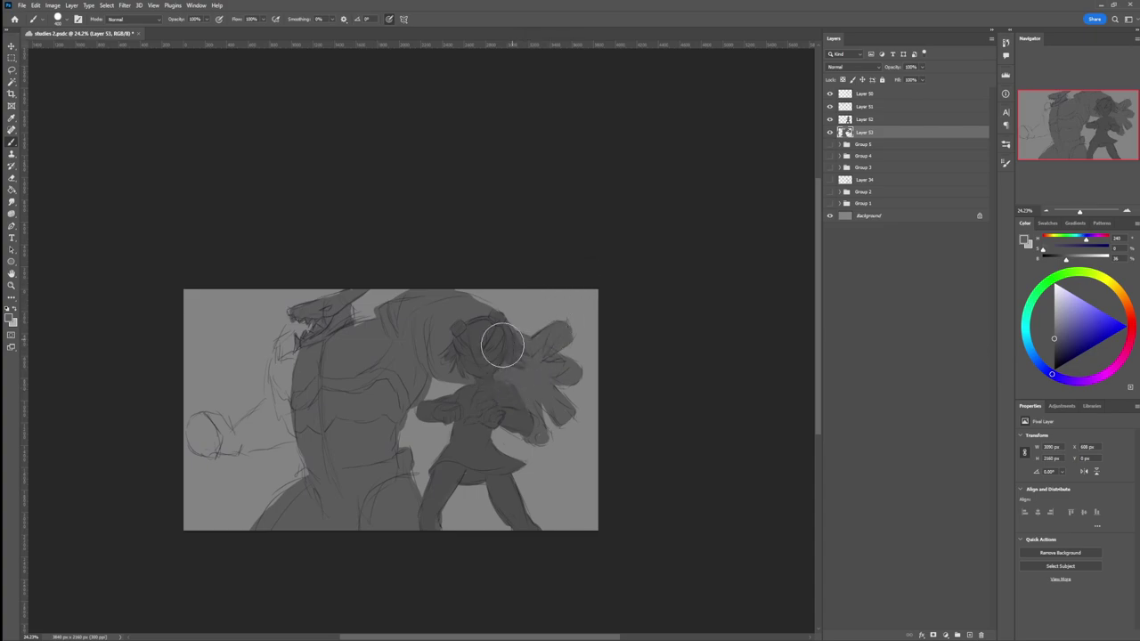
Step: Reduce the brush size and fill the creature's far shoulder, forearm and fist with the same gray
key(bracketleft)
key(bracketleft)
key(bracketleft)
key(bracketleft)
mouse_move(300, 357)
mouse_down()
mouse_move(293, 332)
mouse_move(299, 349)
mouse_move(284, 351)
mouse_move(275, 384)
mouse_move(281, 351)
mouse_move(274, 374)
mouse_move(285, 403)
mouse_move(287, 374)
mouse_move(231, 431)
mouse_move(197, 419)
mouse_move(192, 448)
mouse_move(212, 458)
mouse_move(199, 421)
mouse_move(212, 425)
mouse_move(211, 450)
mouse_move(225, 437)
mouse_move(211, 452)
mouse_move(286, 400)
mouse_move(228, 441)
mouse_move(279, 412)
mouse_move(270, 428)
mouse_move(222, 450)
mouse_move(260, 425)
mouse_up()
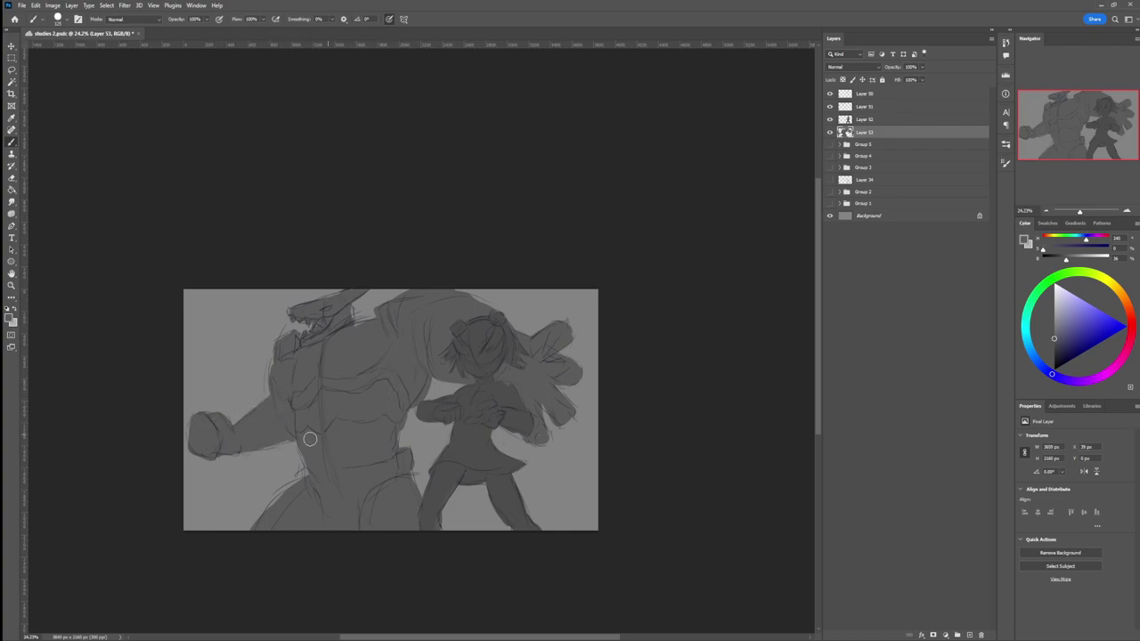
Step: Add a layer below the creature's silhouette and set the brush colour to gray at 25% brightness
key(z)
drag(344, 479, 201, 481)
drag(400, 528, 458, 526)
drag(353, 540, 455, 562)
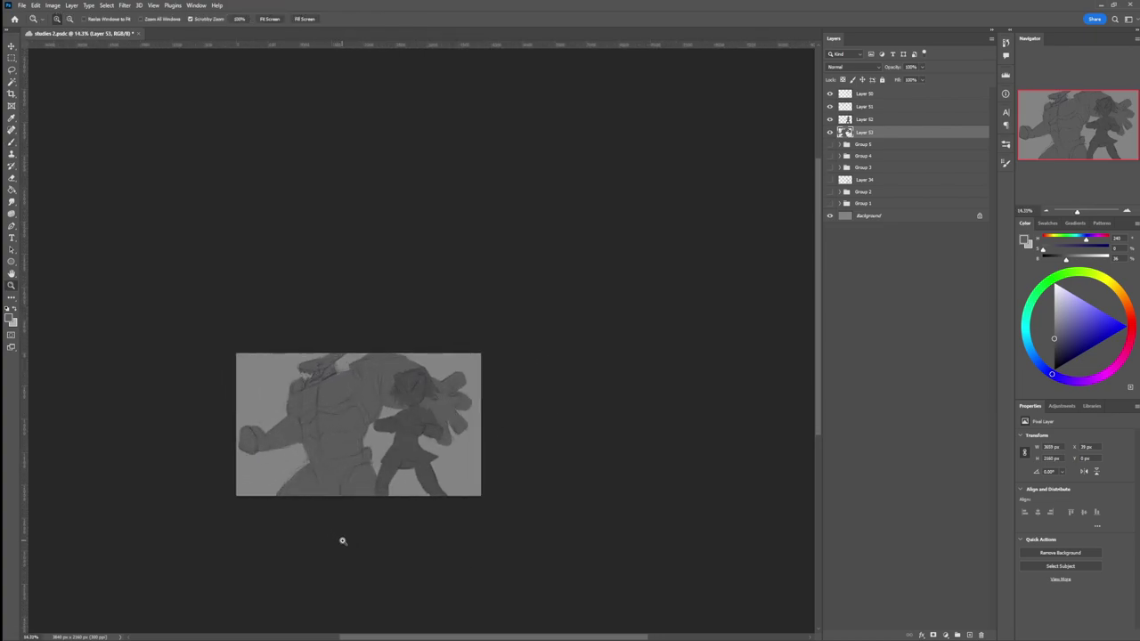
drag(340, 541, 465, 487)
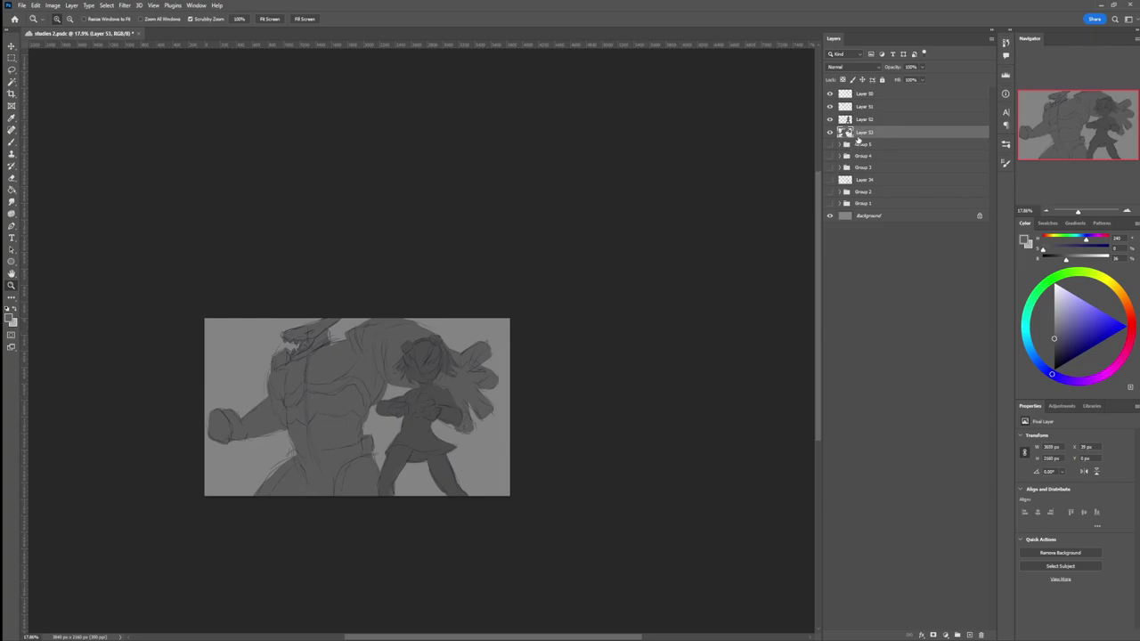
key(ctrl+shift+alt+n)
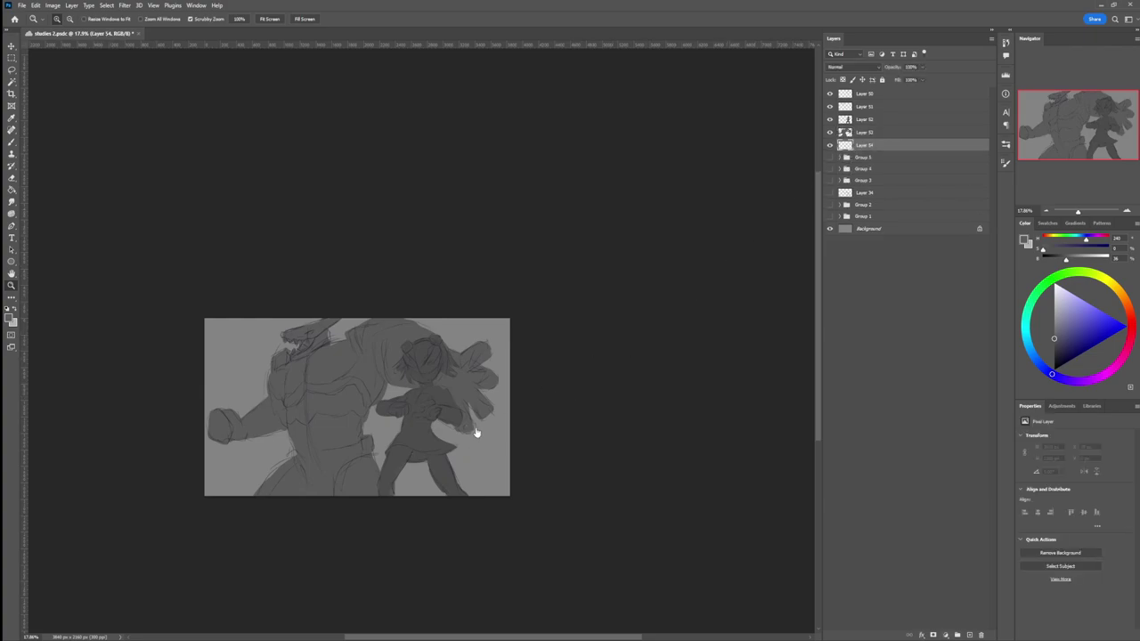
key(b)
drag(1054, 340, 1053, 344)
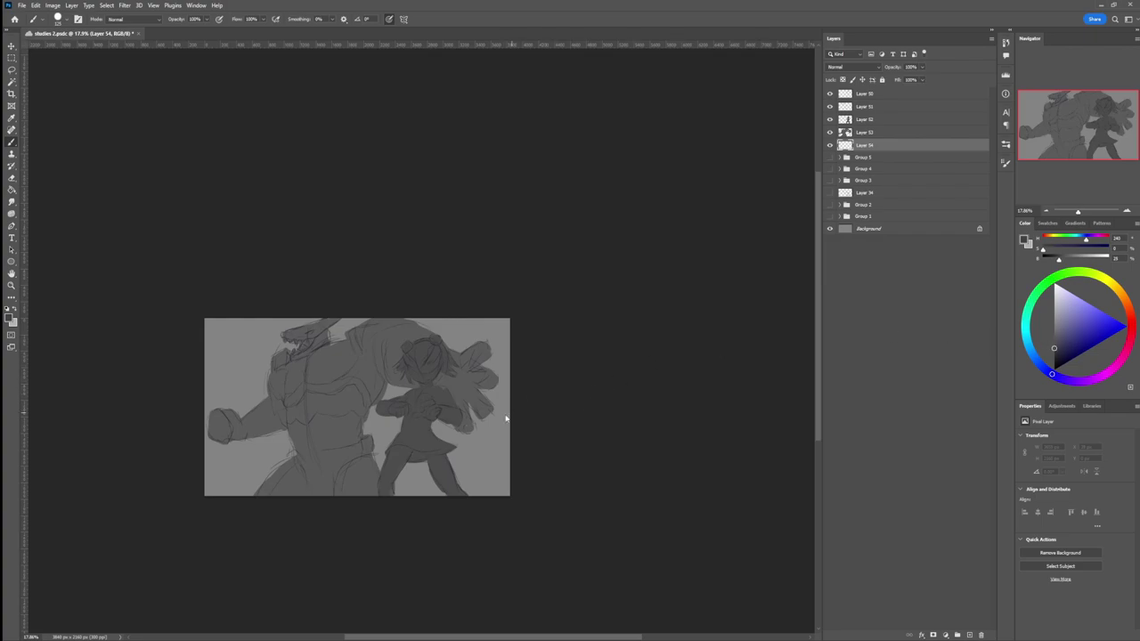
Step: Darken the background's upper-left corner behind the creature with broad diagonal strokes of a greatly enlarged soft brush
key(comma)
key(bracketright)
key(bracketright)
key(bracketright)
key(bracketright)
key(bracketright)
key(bracketright)
key(bracketright)
key(bracketright)
key(bracketright)
key(bracketright)
key(bracketright)
key(bracketright)
key(bracketright)
key(bracketright)
key(bracketright)
key(bracketright)
key(bracketright)
key(bracketright)
drag(269, 319, 205, 352)
key(bracketright)
key(bracketright)
key(bracketright)
key(bracketright)
key(bracketright)
key(bracketright)
drag(306, 294, 188, 385)
key(bracketright)
key(bracketright)
key(bracketright)
key(bracketright)
key(bracketright)
key(bracketright)
drag(264, 303, 172, 404)
drag(377, 258, 143, 434)
mouse_move(422, 262)
mouse_down()
mouse_move(425, 279)
mouse_move(211, 486)
mouse_up()
Step: Brush a soft glow of light gray at 87% brightness behind the girl's legs and over the creature's lower body on its own layer
click(1054, 294)
drag(432, 508, 399, 483)
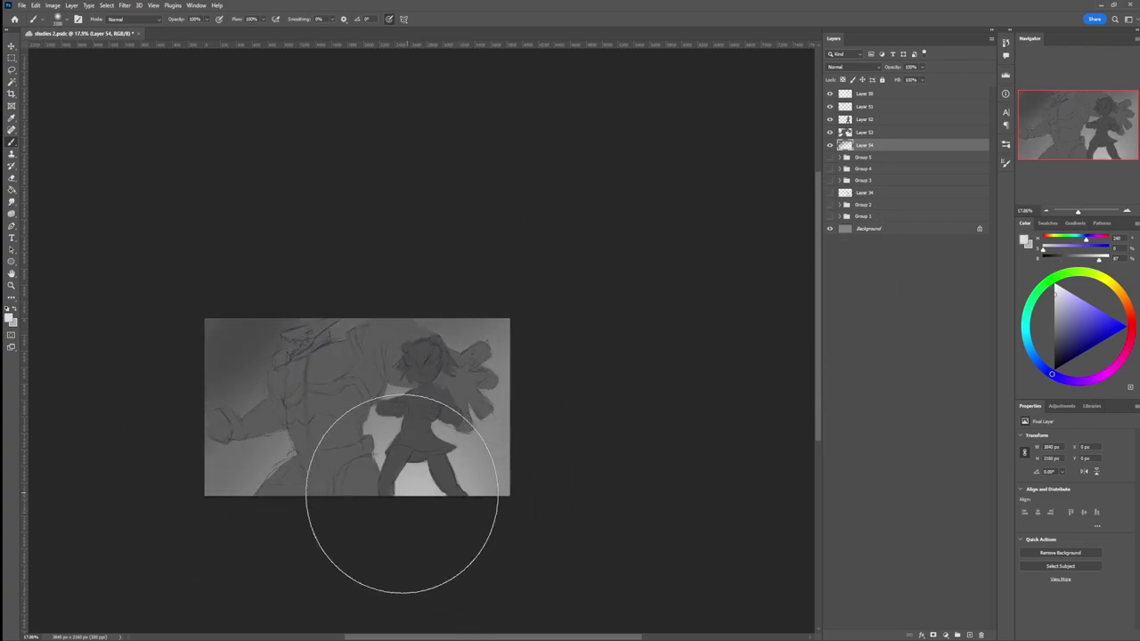
click(862, 132)
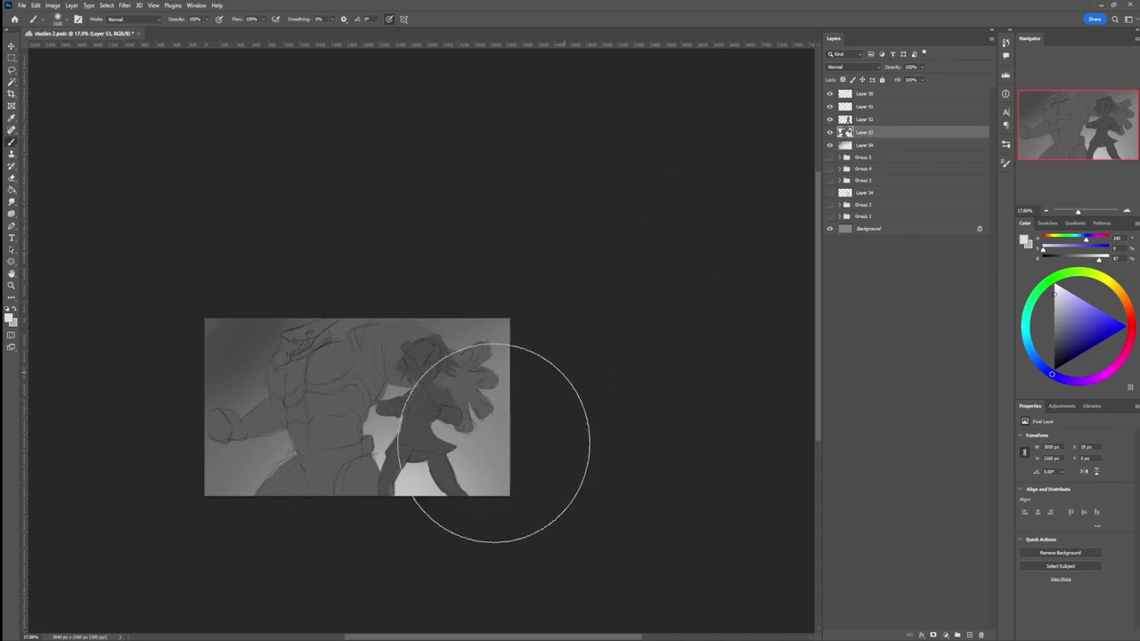
mouse_move(384, 517)
mouse_down()
mouse_move(382, 487)
mouse_move(392, 517)
mouse_move(329, 499)
mouse_move(306, 509)
mouse_move(368, 496)
mouse_move(255, 515)
mouse_move(419, 505)
mouse_move(384, 483)
mouse_move(394, 451)
mouse_move(431, 479)
mouse_move(480, 469)
mouse_move(419, 473)
mouse_move(437, 394)
mouse_up()
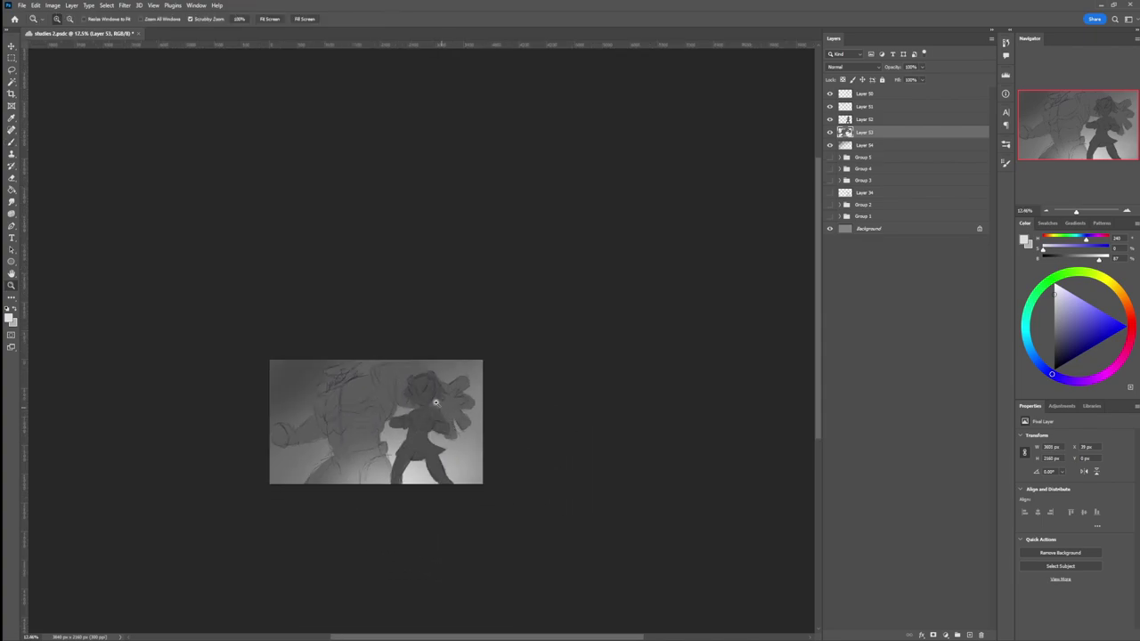
click(390, 434)
Step: On the girl's line sketch layer, sketch one of her eyes with a fine brush in a dark colour sampled from her lines
click(871, 119)
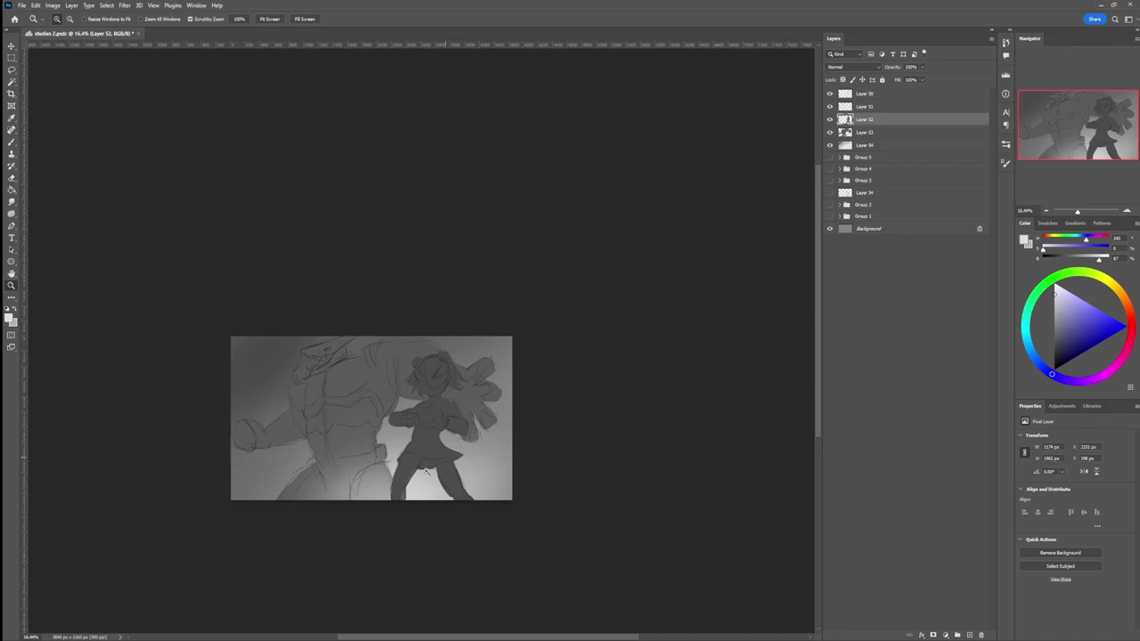
click(373, 487)
click(869, 107)
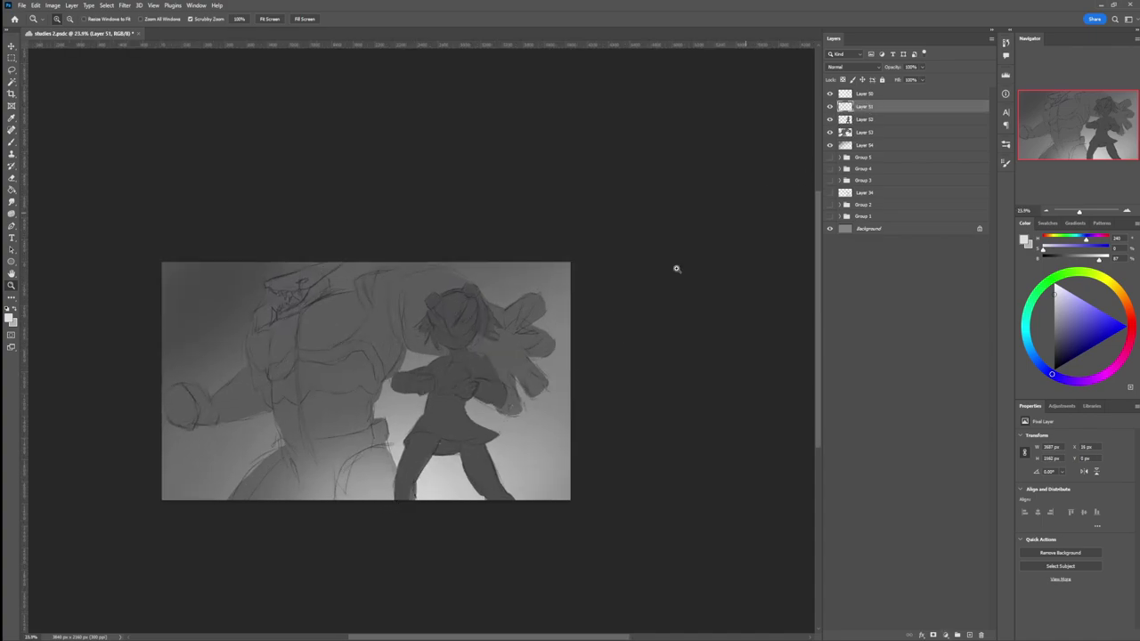
drag(452, 308, 509, 362)
key(b)
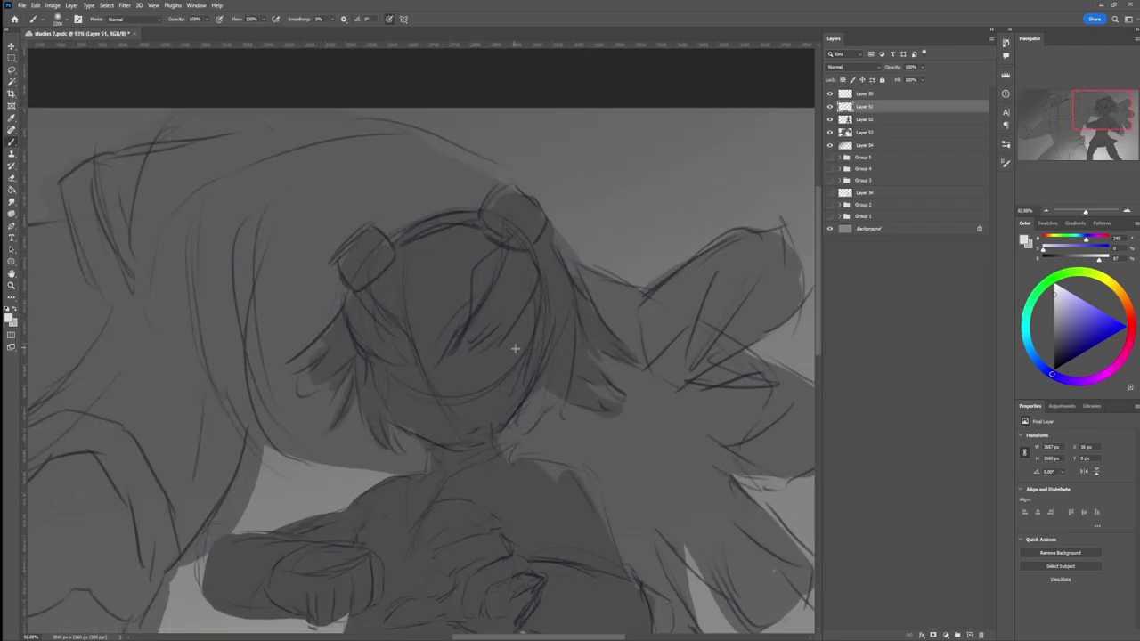
key(period)
key(d)
alt+click(465, 330)
drag(1043, 346, 1044, 348)
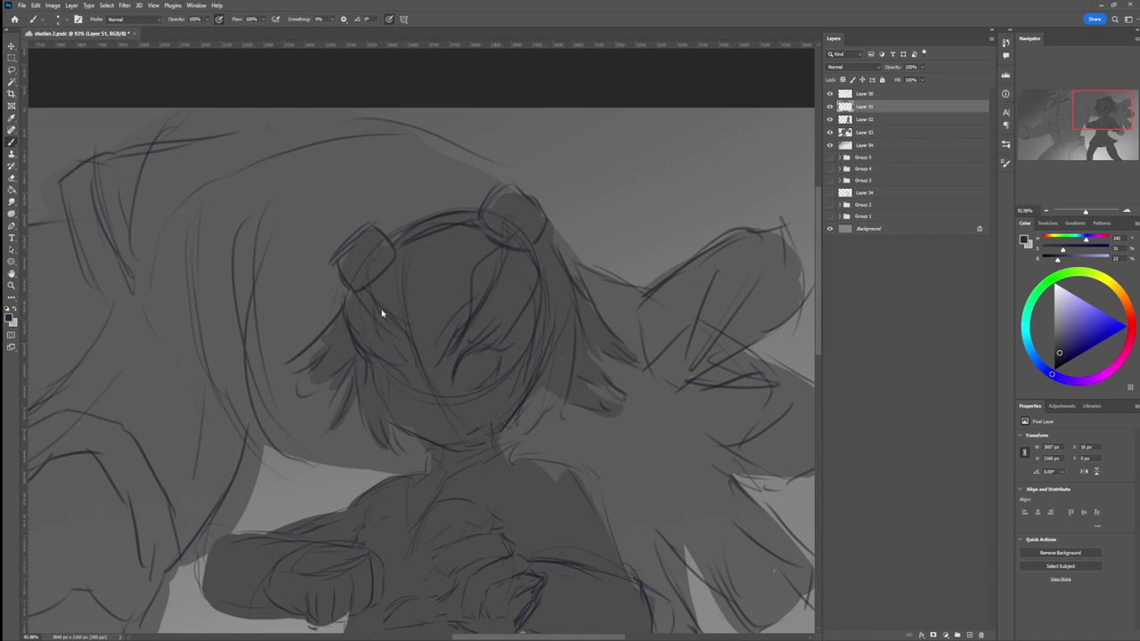
Step: Lasso the girl's sketched eye and scale it down proportionally to about 84%
key(l)
mouse_move(451, 390)
mouse_down()
mouse_move(463, 355)
mouse_move(515, 361)
mouse_move(453, 391)
mouse_up()
key(ctrl+t)
drag(513, 341, 496, 364)
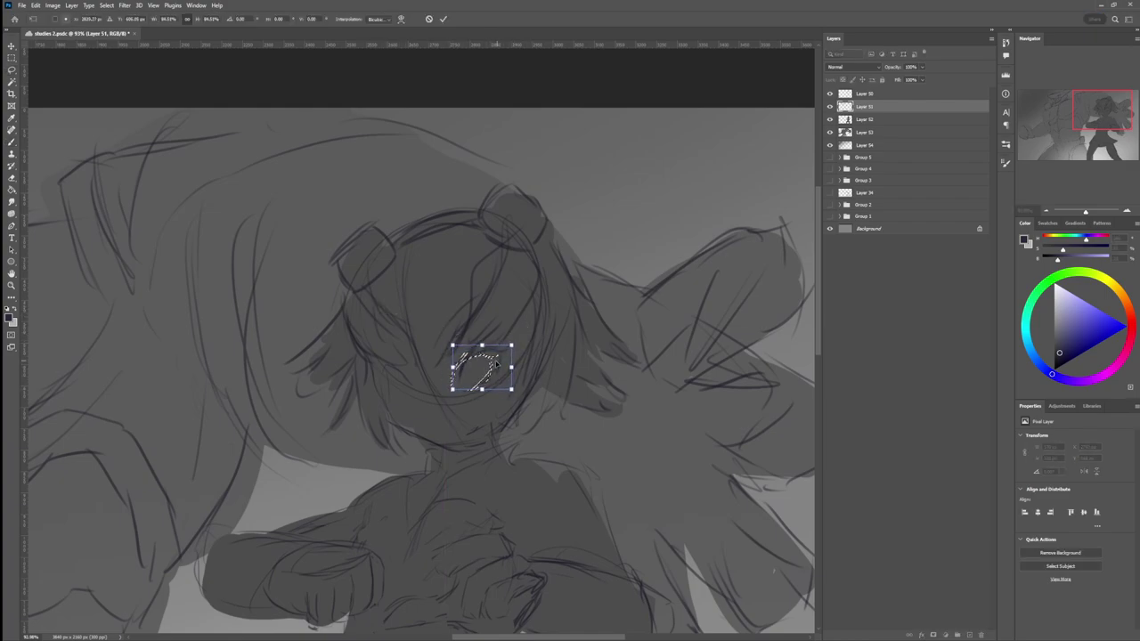
key(Return)
key(ctrl+d)
key(b)
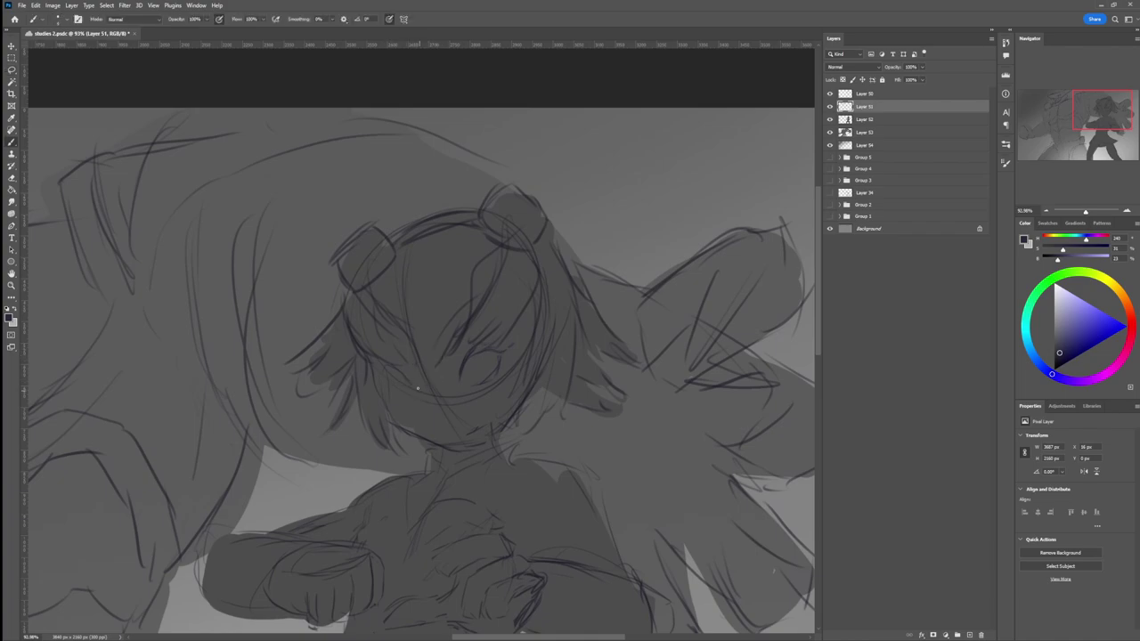
Step: Sketch the girl's other eye and the first lines of her cheek and lower face
mouse_move(393, 369)
mouse_down()
mouse_move(384, 383)
mouse_move(410, 383)
mouse_up()
drag(420, 384, 400, 371)
drag(436, 411, 389, 405)
drag(443, 429, 452, 424)
Step: Lasso both of the girl's eyes, scale them to about 103% and rotate them slightly to match the head's tilt
key(l)
mouse_move(490, 372)
mouse_down()
mouse_move(503, 340)
mouse_move(469, 336)
mouse_move(457, 368)
mouse_move(390, 361)
mouse_move(405, 392)
mouse_move(466, 365)
mouse_up()
key(ctrl+t)
drag(525, 344, 525, 349)
mouse_move(493, 348)
mouse_down()
mouse_move(509, 326)
mouse_move(495, 348)
mouse_up()
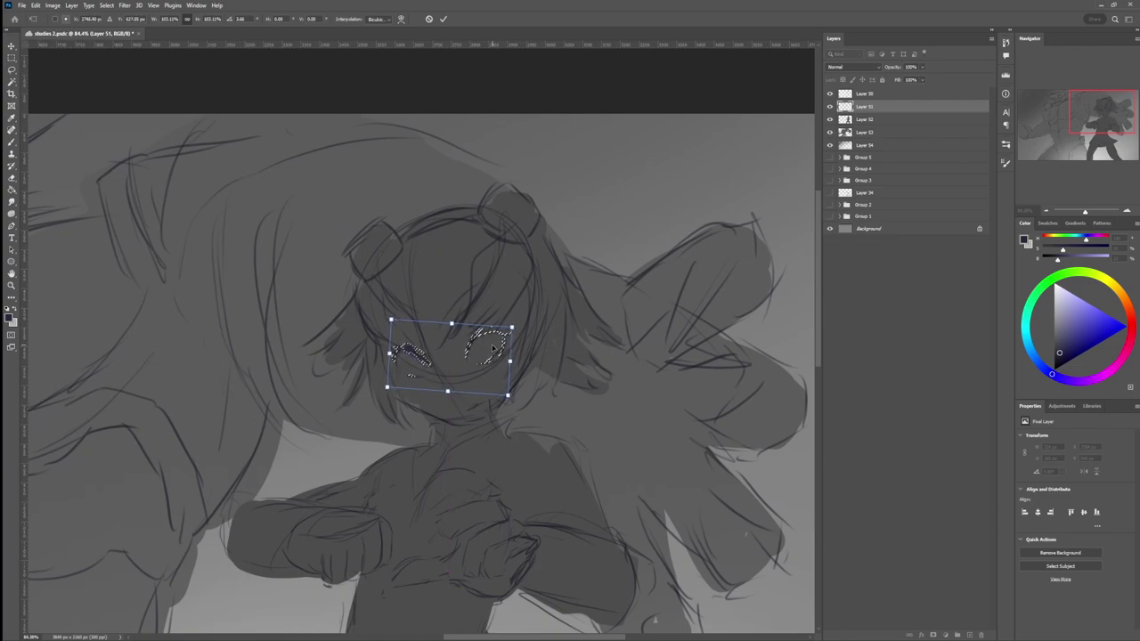
key(Return)
key(ctrl+d)
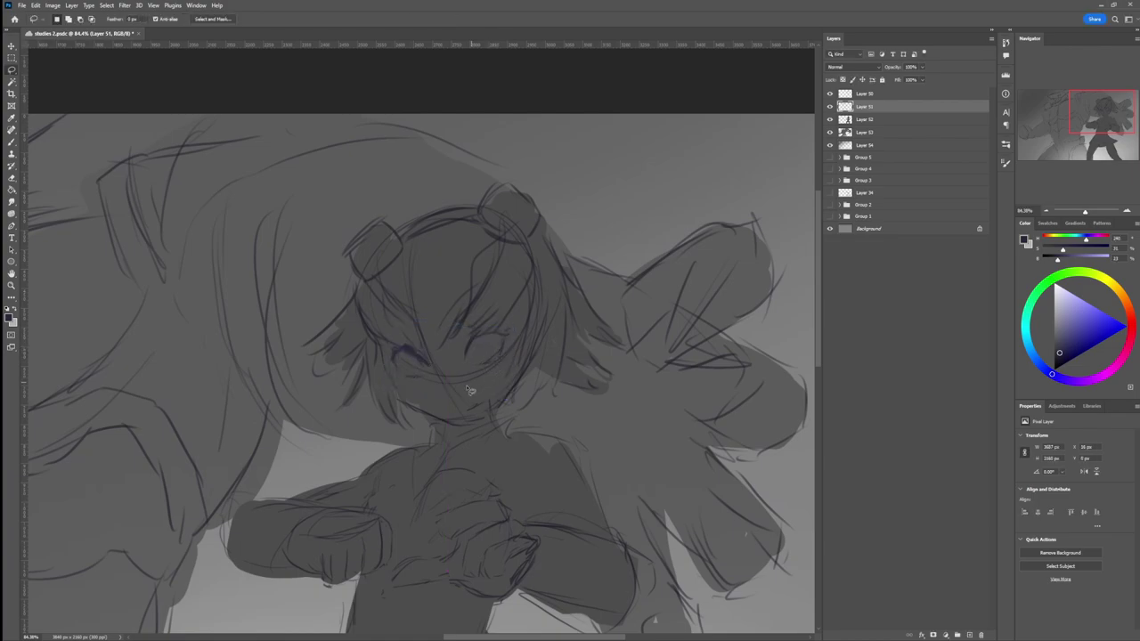
Step: Save the document and sketch the girl's nose and mouth, cleaning up the lines with a smaller eraser
key(b)
key(ctrl+s)
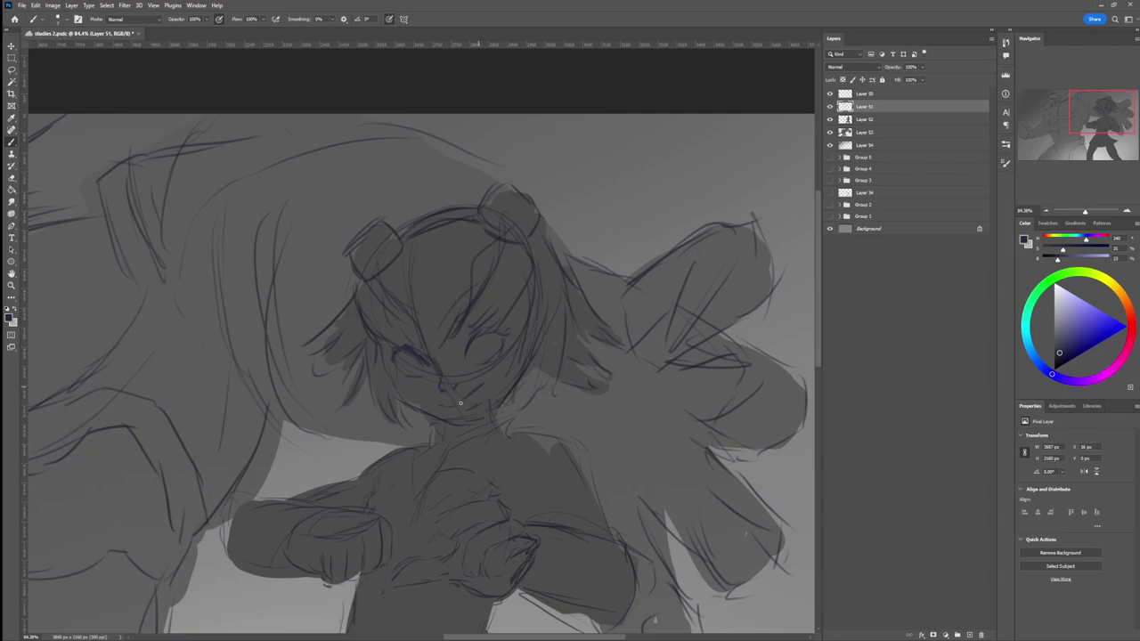
key(e)
key(bracketleft)
key(bracketleft)
key(bracketleft)
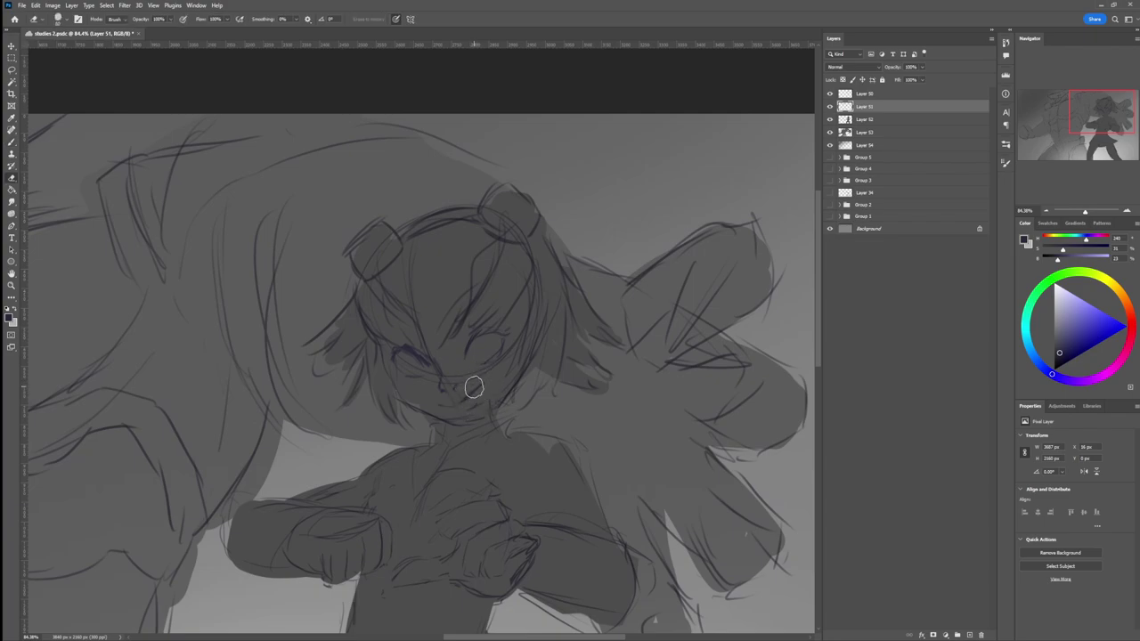
key(b)
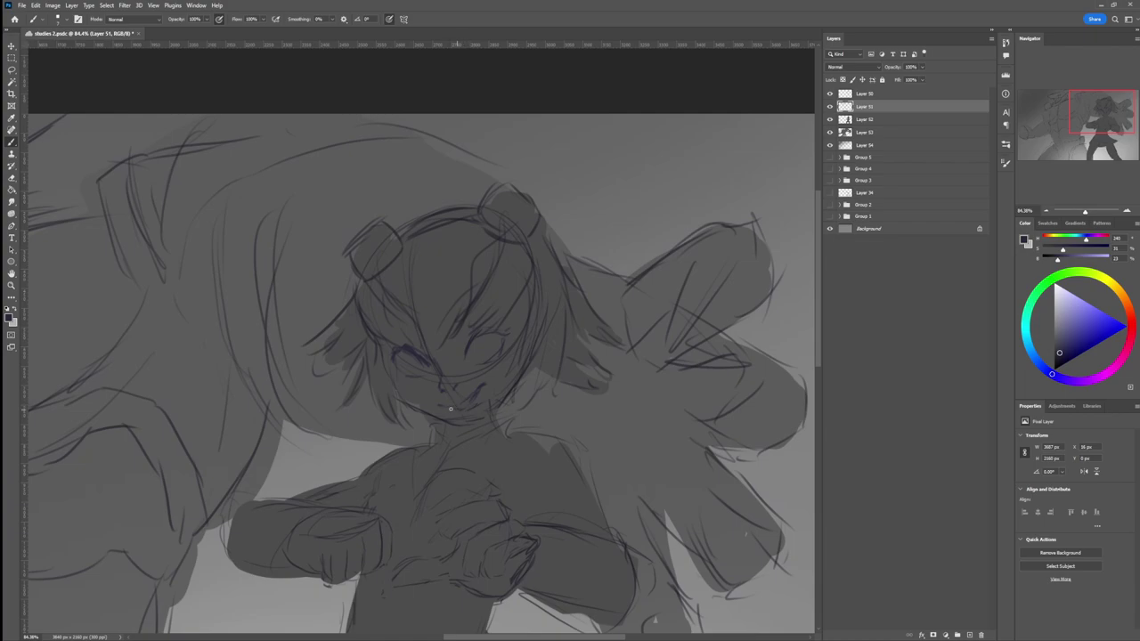
Step: Lasso and clean up the girl's mouth, and repaint it as a wide, dark smile
key(l)
mouse_move(480, 402)
mouse_down()
mouse_move(440, 405)
mouse_move(472, 408)
mouse_up()
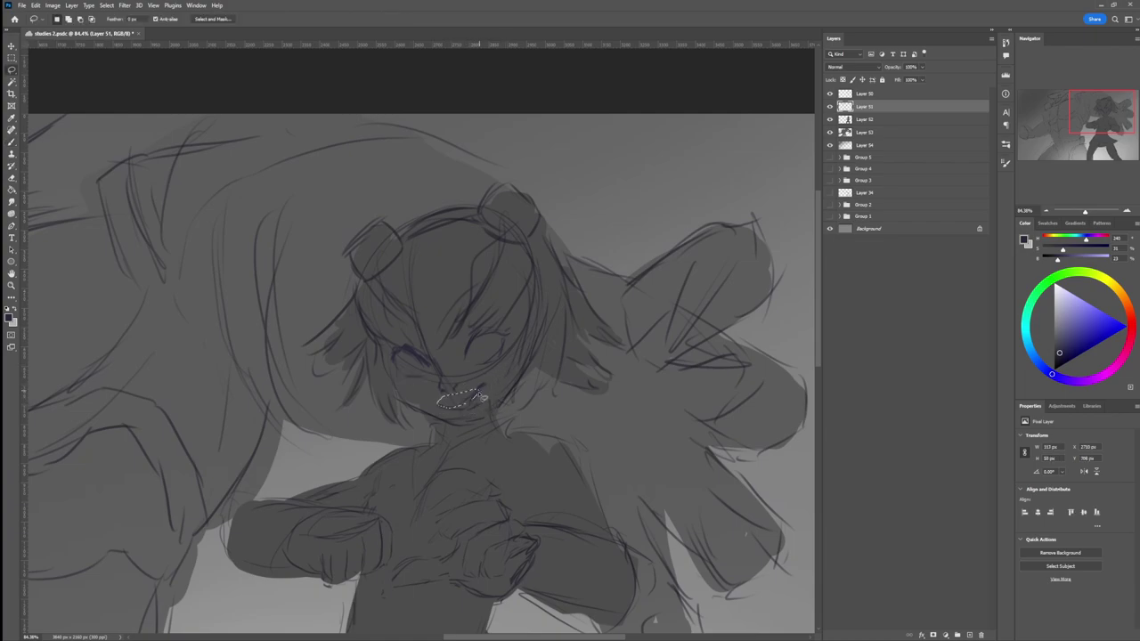
key(ctrl+d)
key(e)
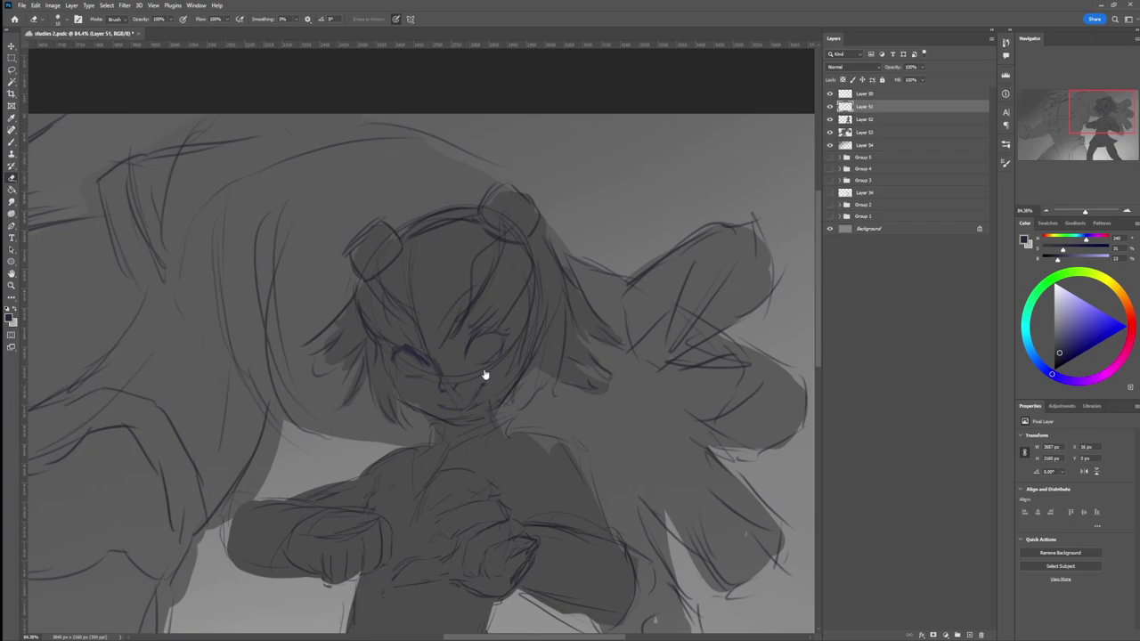
key(b)
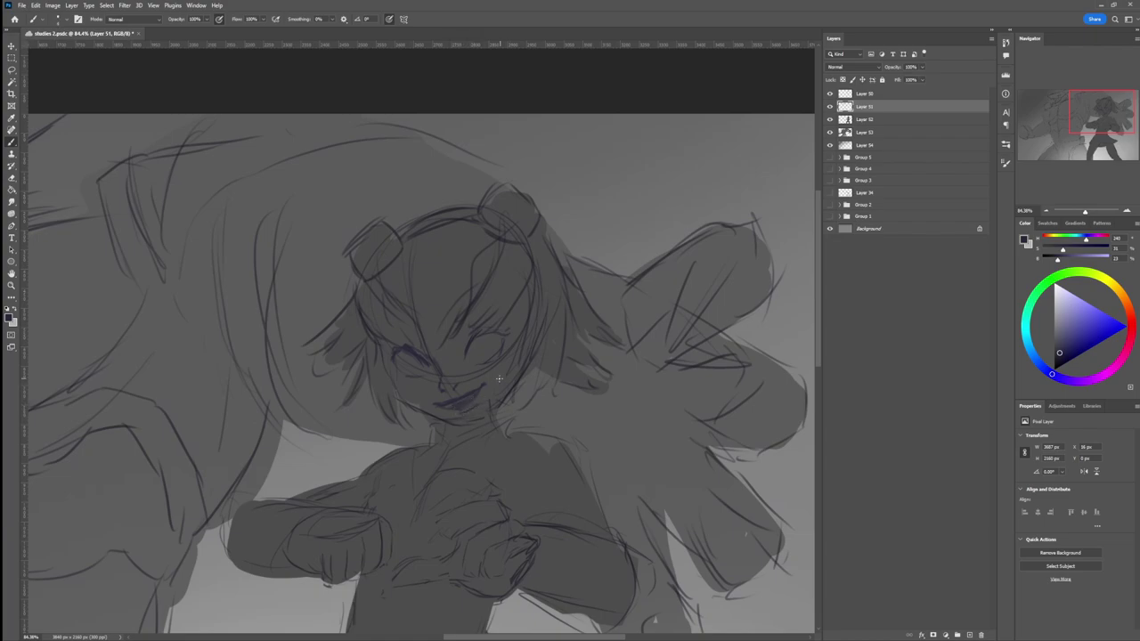
Step: Add a layer above all the sketch layers, set its blend mode to Linear Dodge (Add) and pick a muted orange-brown
key(ctrl+space)
drag(456, 415, 406, 417)
drag(530, 409, 528, 375)
drag(527, 423, 514, 403)
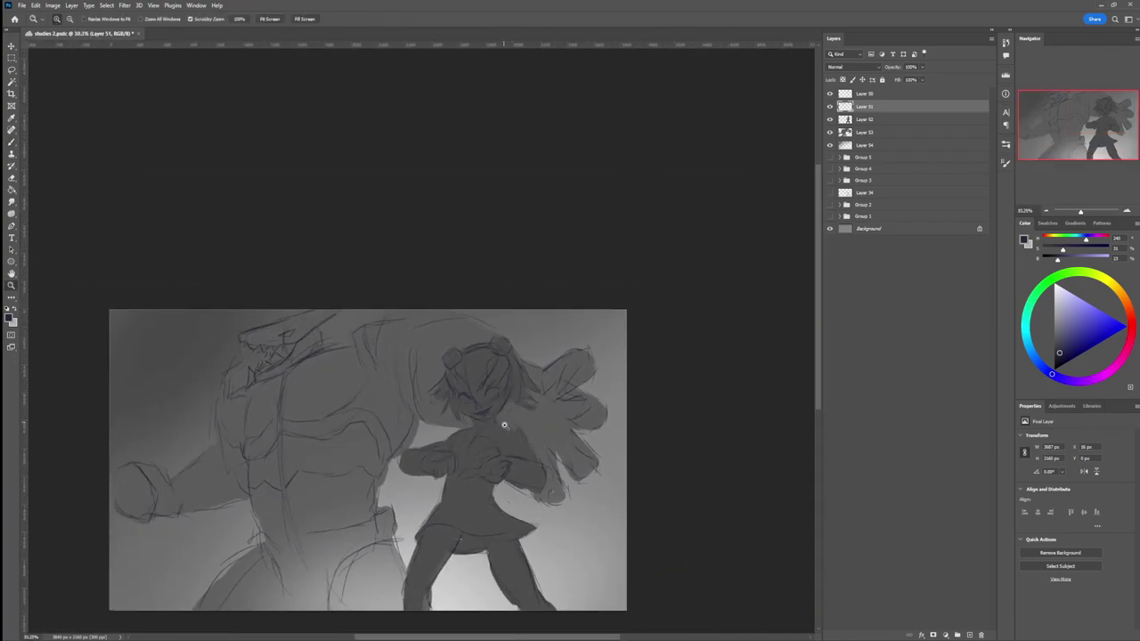
scroll(505, 424, down, 1)
scroll(510, 448, up, 1)
scroll(494, 512, up, 1)
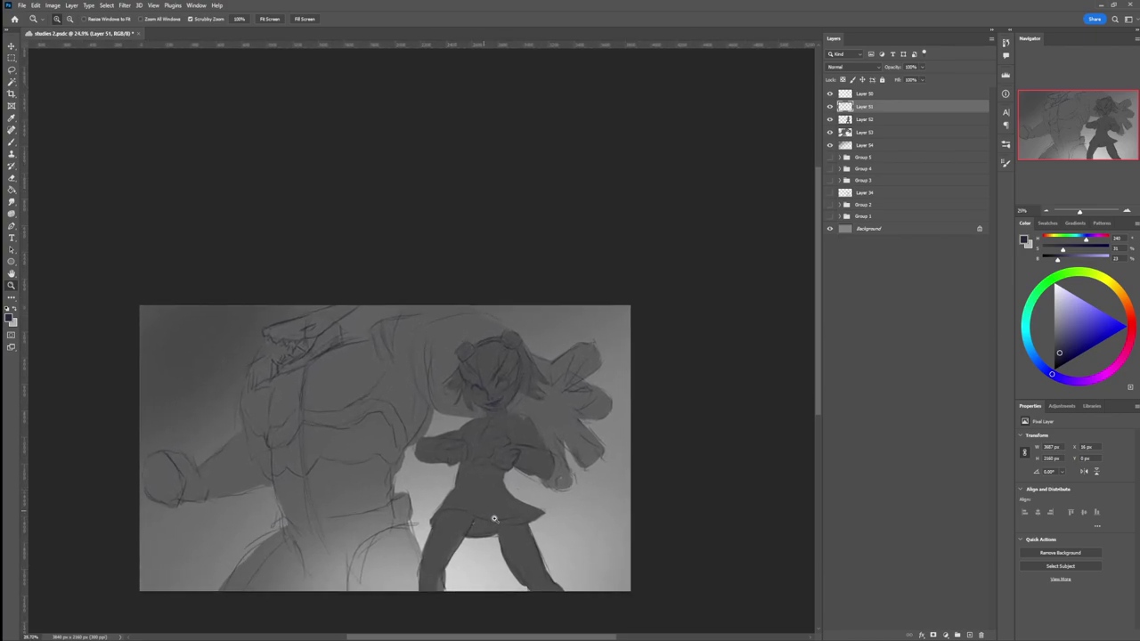
click(870, 95)
key(ctrl+shift+alt+n)
key(alt+shift+b)
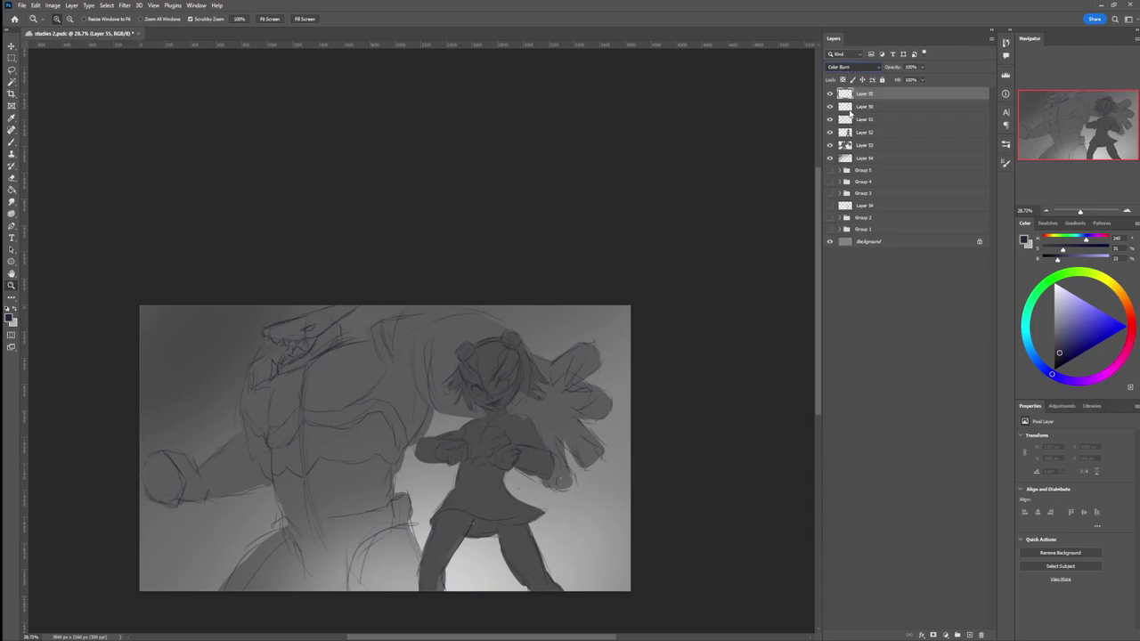
key(alt+shift+g)
key(alt+shift+w)
click(1119, 292)
drag(1066, 349, 1066, 340)
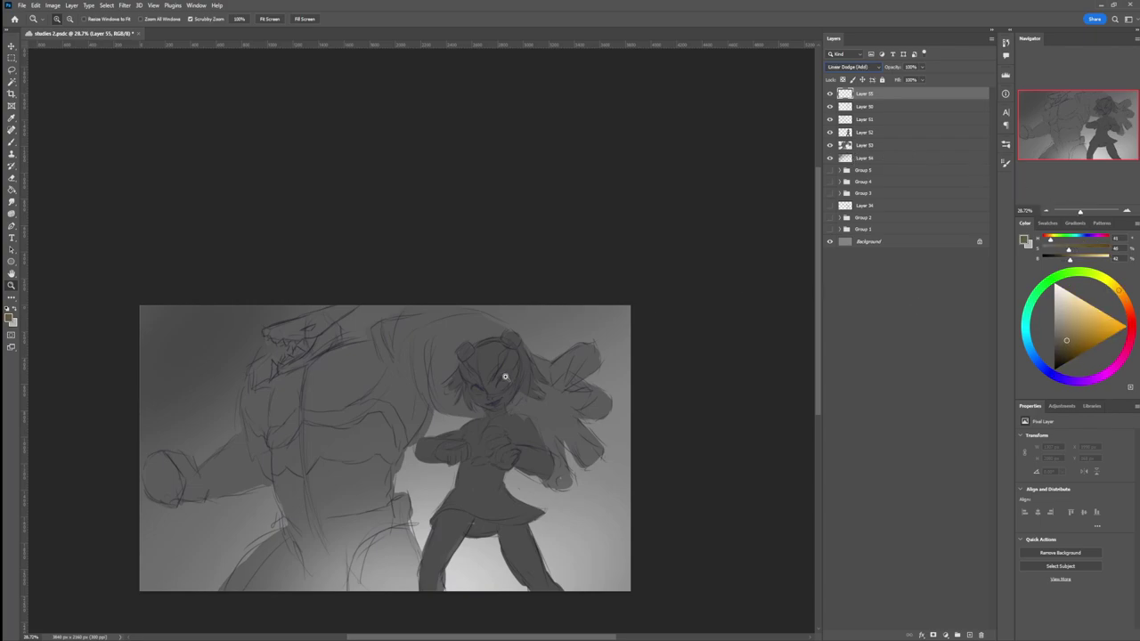
Step: Try painting a warm glow around the girl's hair bun with a lighter orange-brown at 60% brightness
drag(516, 358, 510, 369)
key(b)
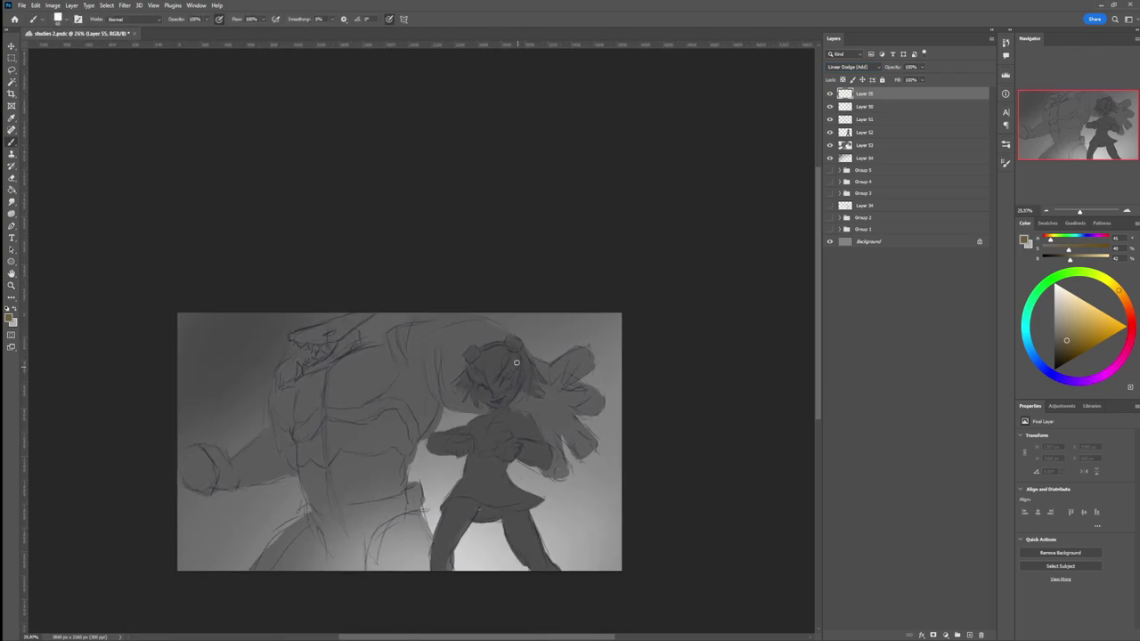
drag(1067, 331, 1073, 329)
mouse_move(507, 345)
mouse_down()
mouse_move(514, 373)
mouse_move(524, 358)
mouse_up()
key(ctrl+z)
key(r)
key(b)
mouse_move(517, 333)
mouse_down()
mouse_move(529, 374)
mouse_move(545, 366)
mouse_up()
key(ctrl+z)
key(ctrl+z)
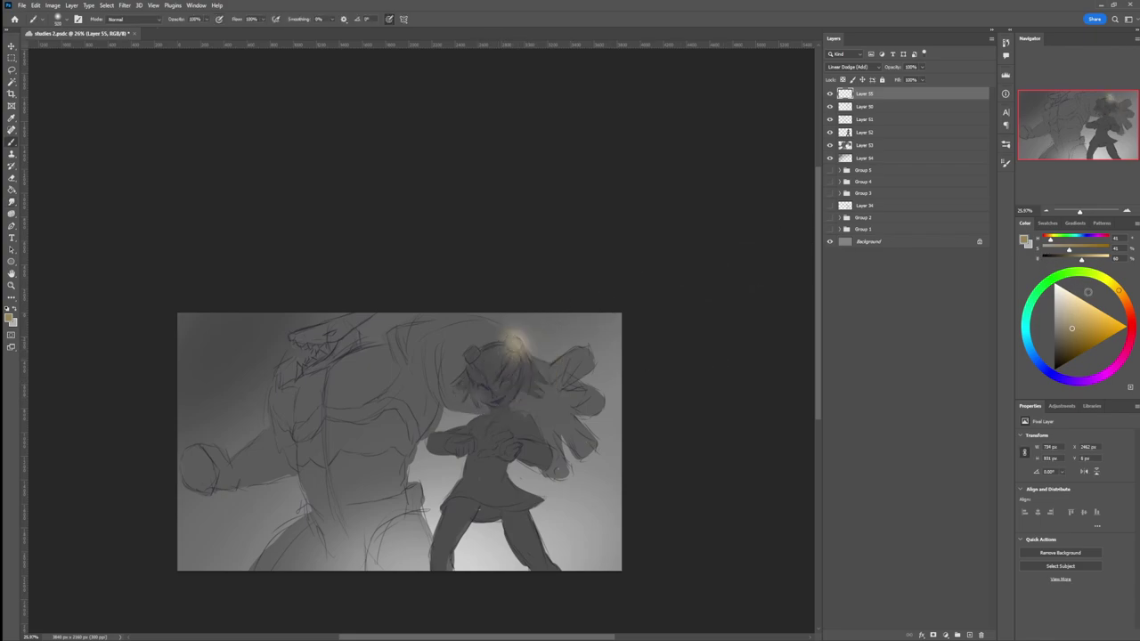
Step: Try paler and darker versions of the warm glow over the top of the girl's head
click(1058, 325)
drag(522, 348, 529, 364)
key(ctrl+z)
drag(1063, 336, 1062, 349)
mouse_move(518, 349)
mouse_down()
mouse_move(510, 365)
mouse_move(534, 349)
mouse_move(499, 348)
mouse_up()
key(ctrl+z)
Step: Pick a gray-brown of 18% saturation and 37% brightness, undo the glow tests and set the empty layer to Linear Dodge (Add) again
click(1064, 345)
click(1059, 340)
key(ctrl+z)
key(ctrl+z)
key(ctrl+z)
click(829, 95)
click(829, 94)
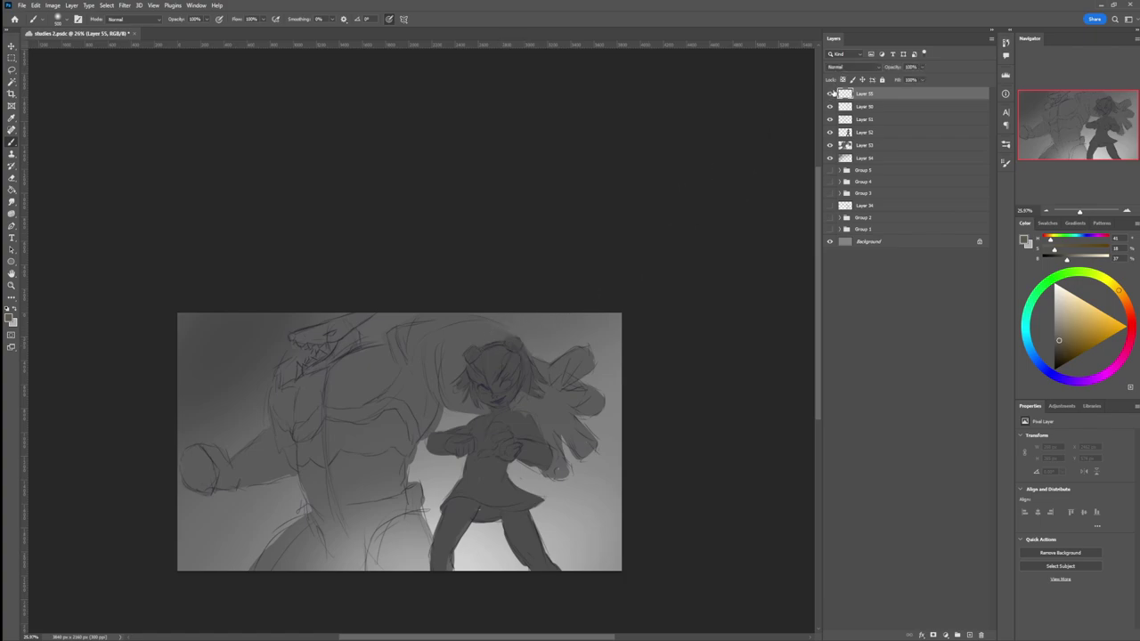
click(856, 68)
click(857, 134)
Step: Paint a soft glow on the girl's face and around her raised fist, varying the brush from small to very large
scroll(853, 68, down, 1)
key(bracketleft)
key(bracketleft)
key(bracketleft)
key(bracketleft)
mouse_move(489, 398)
mouse_down()
mouse_move(497, 404)
mouse_move(479, 387)
mouse_move(458, 413)
mouse_up()
key(])
key(])
key(])
key(])
key(])
key(])
key(])
key(])
key(])
key(])
key(])
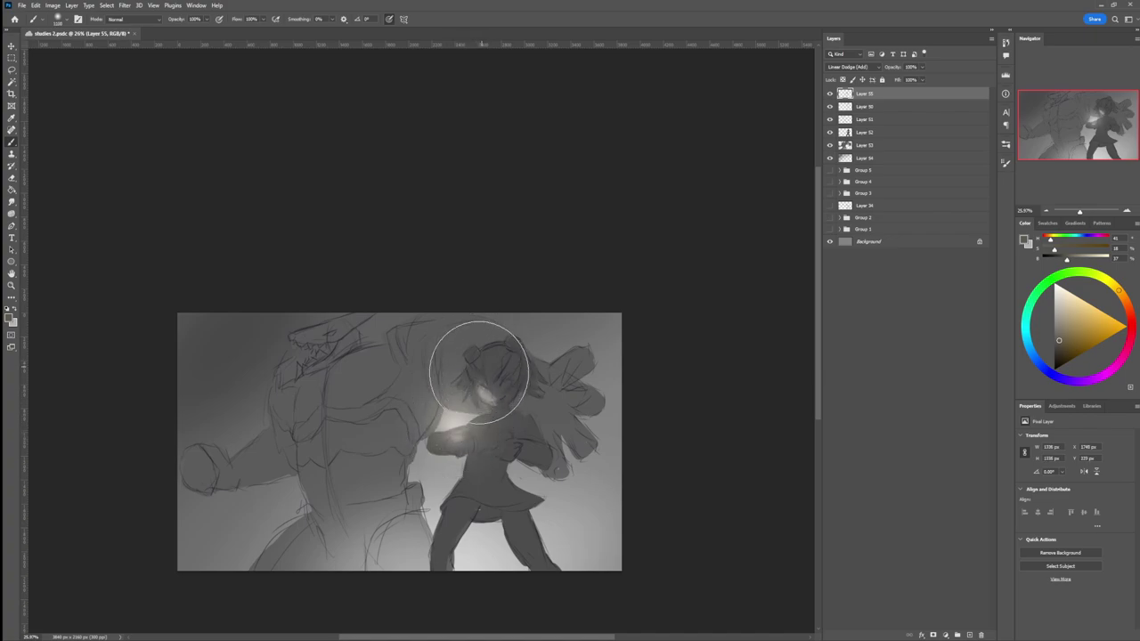
Step: Reduce the brush size and paint a soft glow around the creature's open jaws with a small bright accent on its head
key([)
key([)
key([)
key([)
key([)
key([)
key([)
key([)
key([)
key([)
key([)
key([)
key([)
key([)
key([)
key([)
key([)
key([)
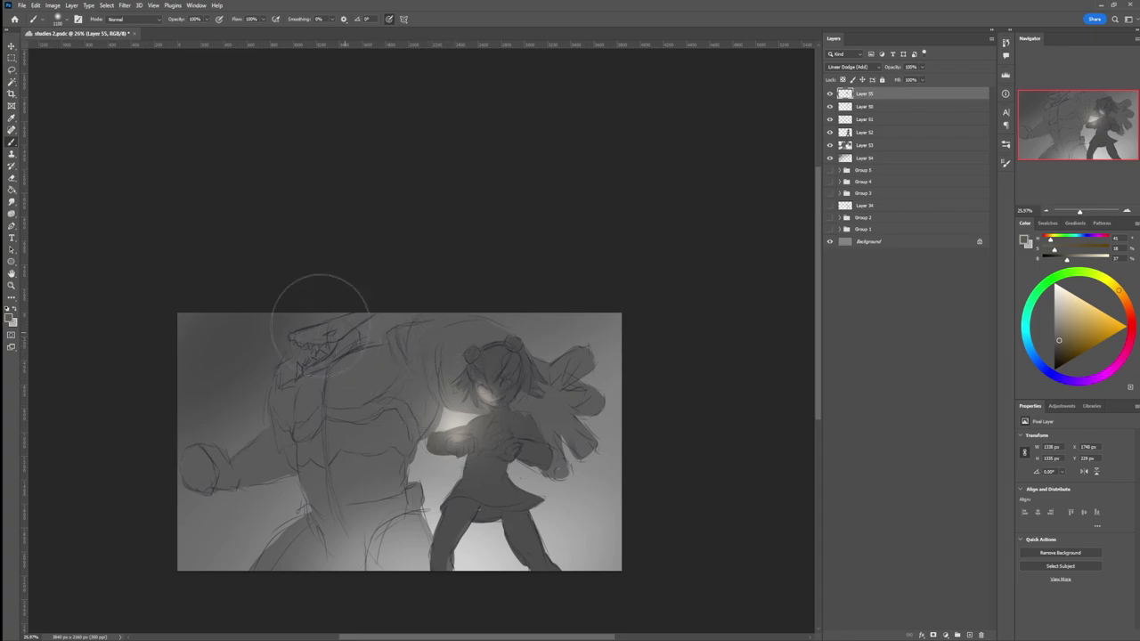
mouse_move(331, 346)
mouse_down()
mouse_move(316, 357)
mouse_move(298, 348)
mouse_move(329, 347)
mouse_move(306, 356)
mouse_up()
key(bracketleft)
key(bracketleft)
key(bracketleft)
key(bracketleft)
key(bracketleft)
key(bracketleft)
key(bracketleft)
key(bracketleft)
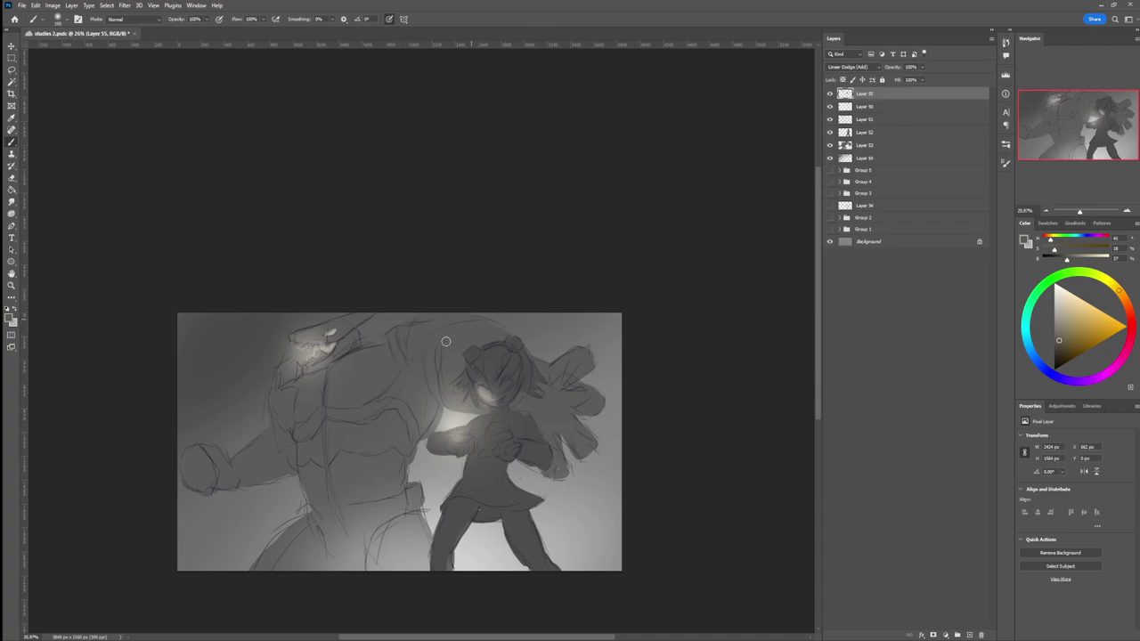
Step: Paint a glowing spot and light stripes along the creature's shoulders, chest and side
click(413, 374)
drag(398, 335, 402, 359)
drag(414, 408, 405, 425)
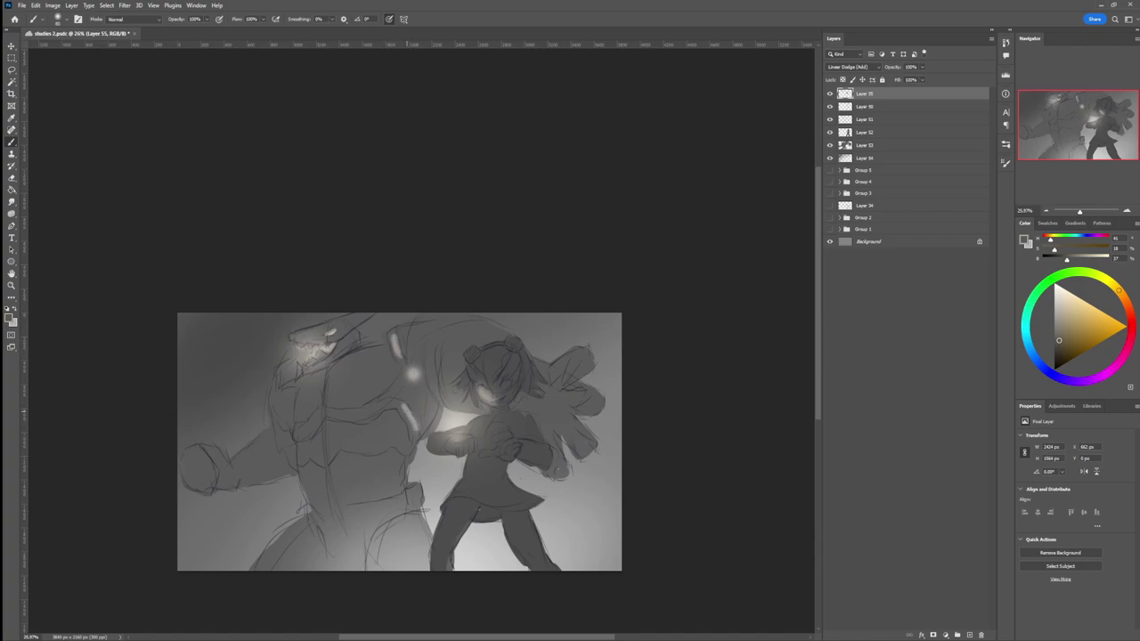
drag(279, 383, 273, 365)
Step: Add a glowing spot on the creature's upper arm and build a soft halo around it with progressively larger brushes
click(282, 423)
key(bracketright)
key(bracketright)
key(bracketright)
key(bracketright)
key(bracketright)
key(bracketright)
key(bracketright)
key(bracketright)
key(bracketright)
click(280, 425)
key(bracketright)
key(bracketright)
key(bracketright)
click(281, 417)
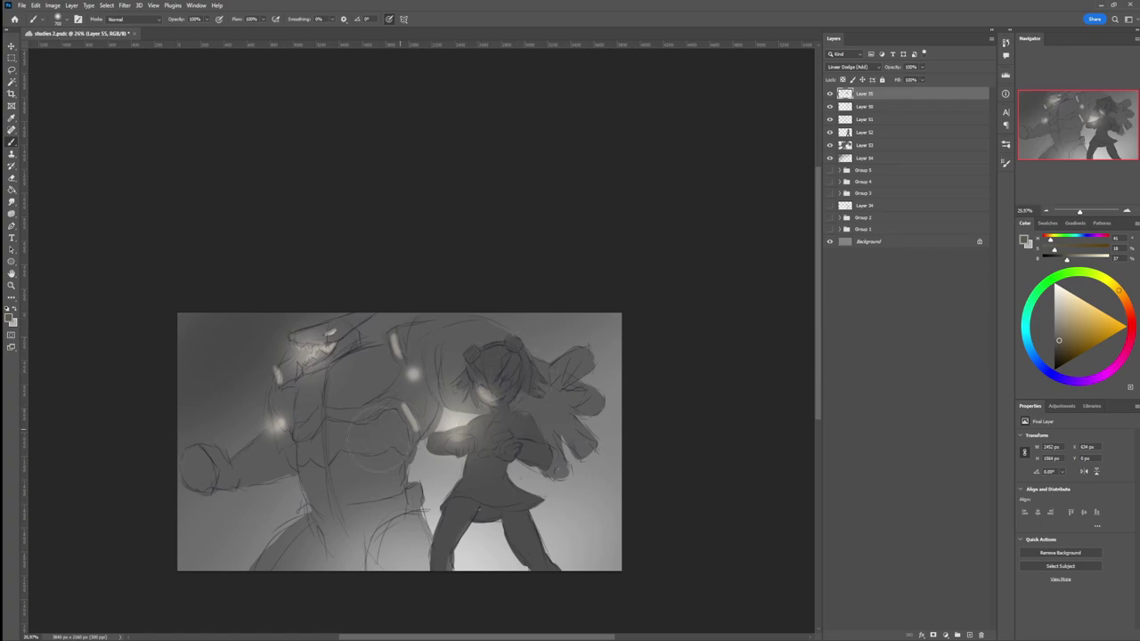
Step: Paint small light dashes along the creature's abdomen and belt, and highlight the girl's hand in front of her chest
mouse_move(342, 428)
mouse_down()
mouse_move(307, 447)
mouse_move(326, 450)
mouse_move(315, 478)
mouse_move(348, 482)
mouse_move(334, 478)
mouse_move(346, 472)
mouse_move(315, 495)
mouse_move(408, 486)
mouse_move(380, 501)
mouse_move(408, 488)
mouse_up()
drag(504, 456, 491, 455)
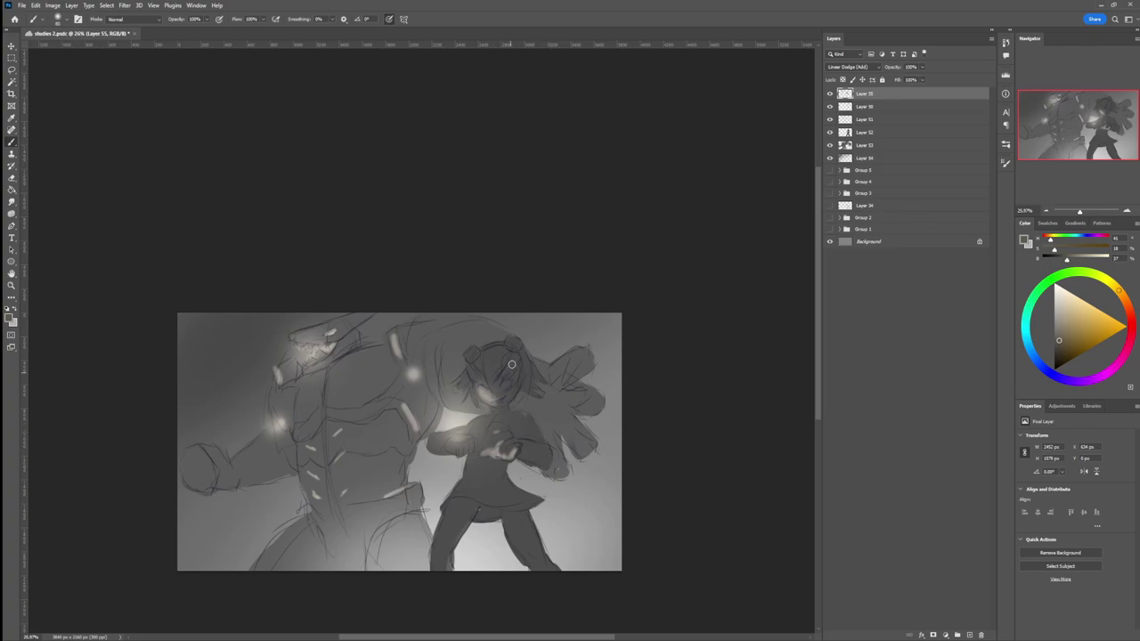
Step: Brush light streaks into the girl's fringe and brighten her face, varying the brush size
mouse_move(509, 364)
mouse_down()
mouse_move(496, 384)
mouse_move(482, 377)
mouse_move(484, 357)
mouse_move(496, 377)
mouse_move(492, 359)
mouse_move(473, 382)
mouse_move(489, 398)
mouse_up()
key(bracketright)
key(bracketright)
key(bracketright)
key(bracketright)
key(bracketright)
key(bracketright)
key(bracketright)
key(bracketright)
key(bracketright)
key(bracketleft)
key(bracketleft)
key(bracketleft)
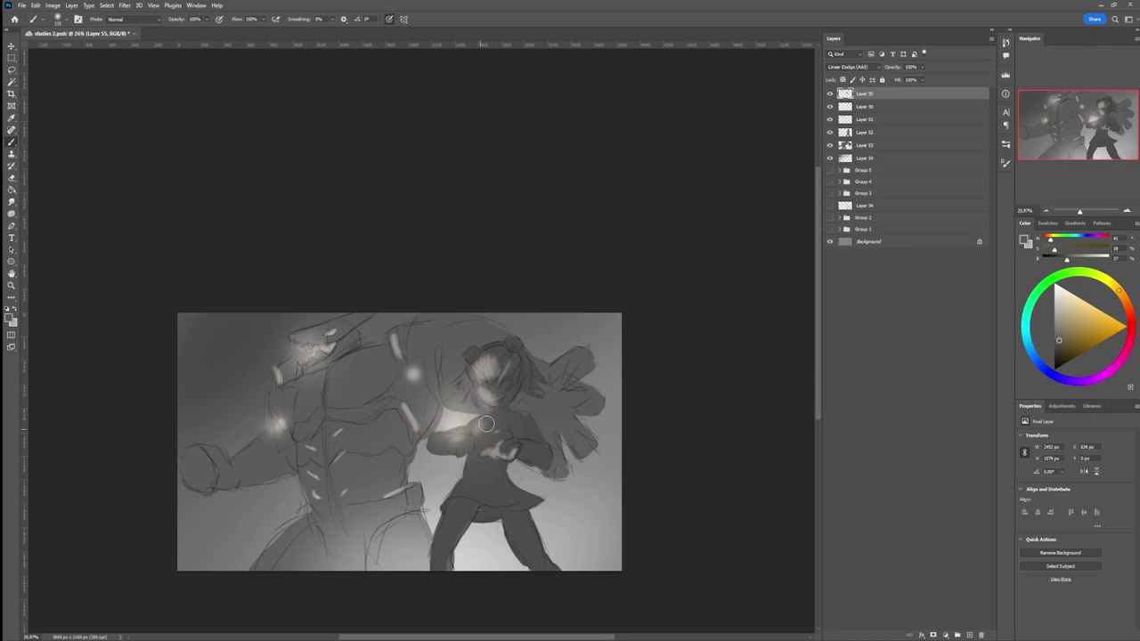
Step: Paint a soft glow down the girl's chest and waist with larger brushes
key(bracketright)
key(bracketright)
key(bracketright)
drag(477, 463, 474, 487)
key(bracketright)
key(bracketright)
key(bracketright)
key(bracketright)
key(bracketright)
key(bracketright)
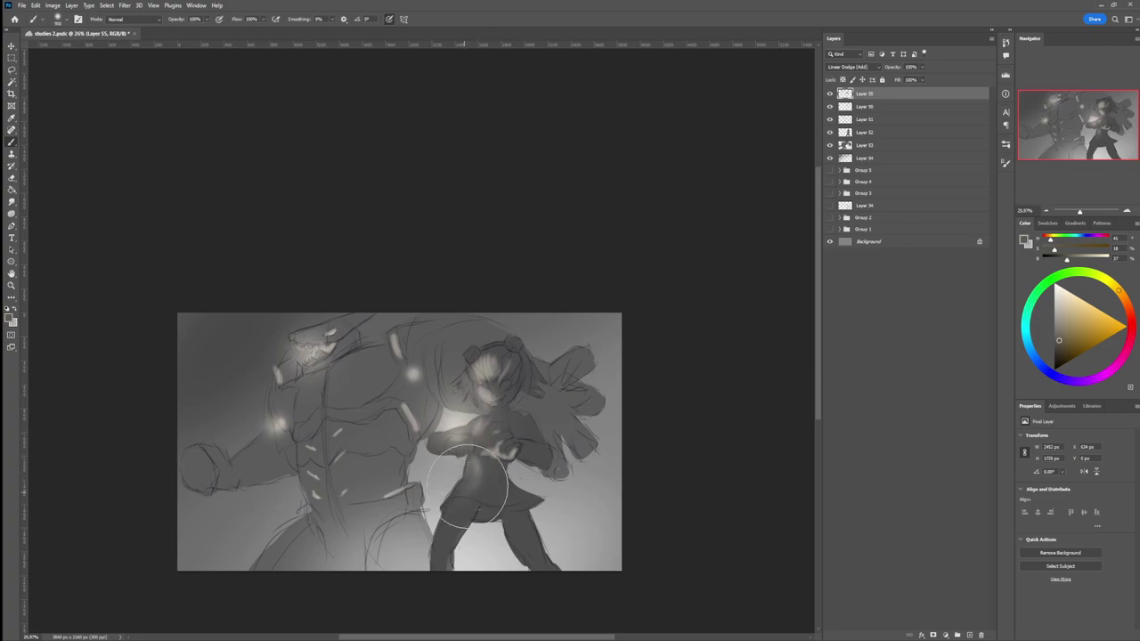
Step: Add soft light to the girl's legs, skirt and sleeve, and fine highlights to her hair bun and trailing hair strand
mouse_move(528, 534)
mouse_down()
mouse_move(488, 460)
mouse_move(512, 434)
mouse_move(509, 419)
mouse_move(534, 427)
mouse_move(501, 416)
mouse_move(542, 430)
mouse_move(528, 414)
mouse_move(536, 455)
mouse_up()
key(bracketleft)
key(bracketleft)
key(bracketleft)
key(bracketleft)
key(bracketleft)
key(bracketleft)
key(bracketleft)
key(bracketleft)
key(bracketleft)
key(bracketleft)
key(bracketleft)
key(bracketleft)
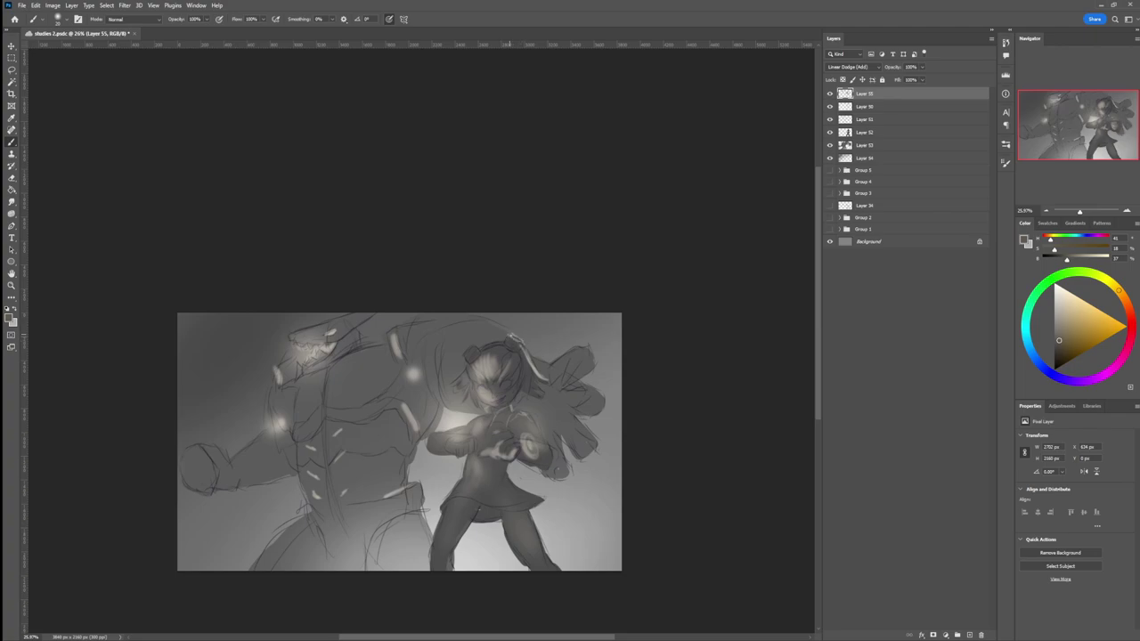
mouse_move(504, 340)
mouse_down()
mouse_move(489, 346)
mouse_move(504, 343)
mouse_move(545, 387)
mouse_move(538, 396)
mouse_up()
Step: Create a new layer above the glow layer and begin painting over the sketch lines on the girl's face
key(z)
drag(458, 437, 383, 443)
mouse_move(487, 450)
mouse_down()
mouse_move(553, 424)
mouse_move(499, 426)
mouse_move(528, 427)
mouse_up()
key(ctrl+shift+alt+n)
key(b)
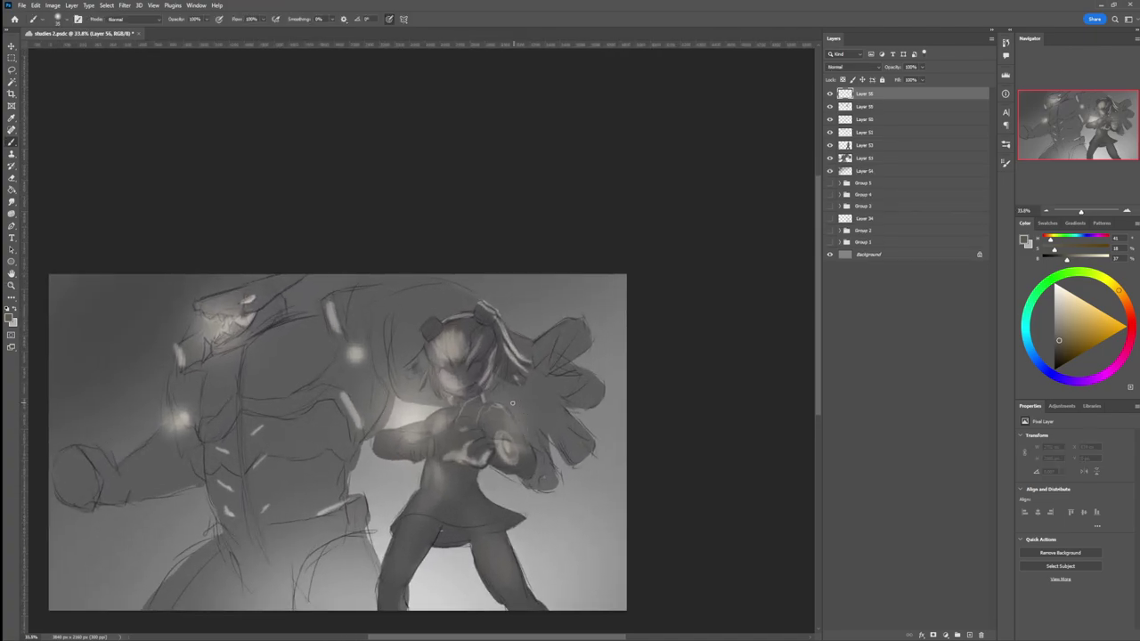
mouse_move(462, 363)
mouse_down()
mouse_move(475, 367)
mouse_move(463, 401)
mouse_move(489, 400)
mouse_move(476, 394)
mouse_up()
key(z)
key(b)
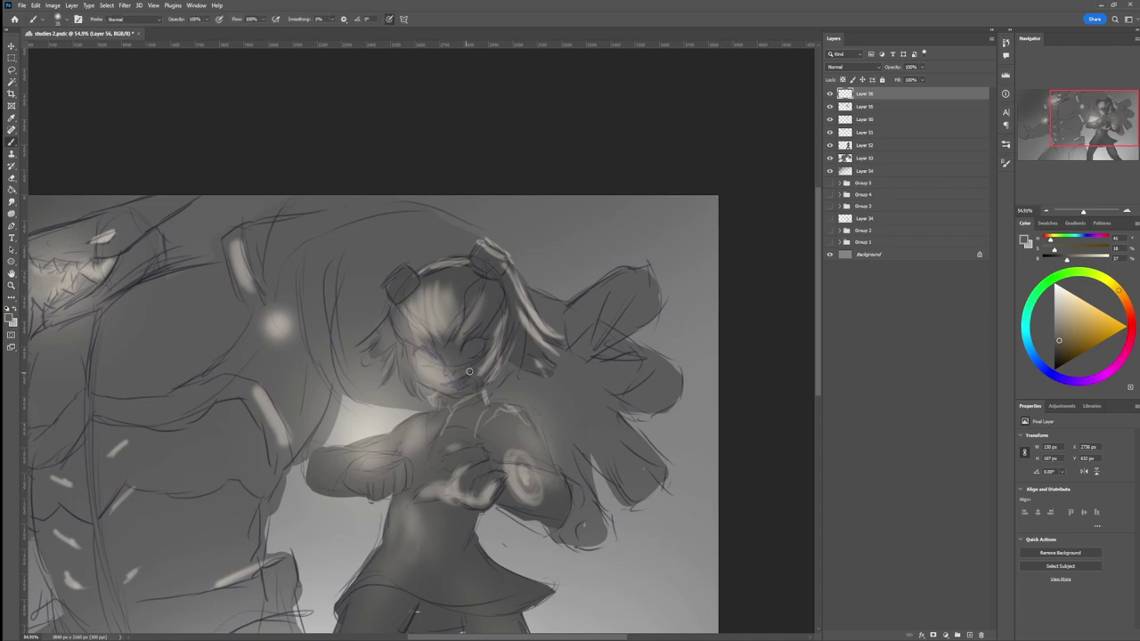
click(535, 388)
drag(452, 389, 470, 368)
Step: Sample a light gray from the girl's face and paint her cheek and eye area with a smaller brush
alt+click(445, 363)
key(bracketleft)
key(bracketleft)
key(bracketleft)
key(bracketleft)
key(bracketleft)
key(bracketleft)
key(bracketleft)
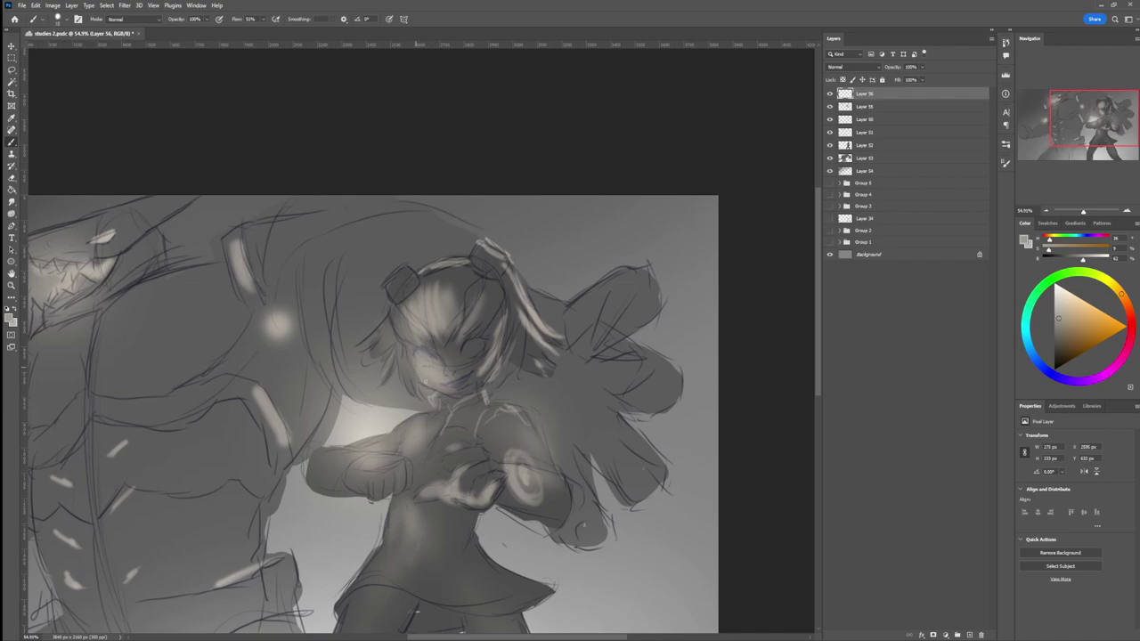
mouse_move(421, 376)
mouse_down()
mouse_move(451, 392)
mouse_move(406, 346)
mouse_up()
Step: Draw the girl's eyes and lashes in dark grays of 23% and 11% brightness, undoing the stray hair stroke
drag(1042, 339, 1053, 350)
key(bracketleft)
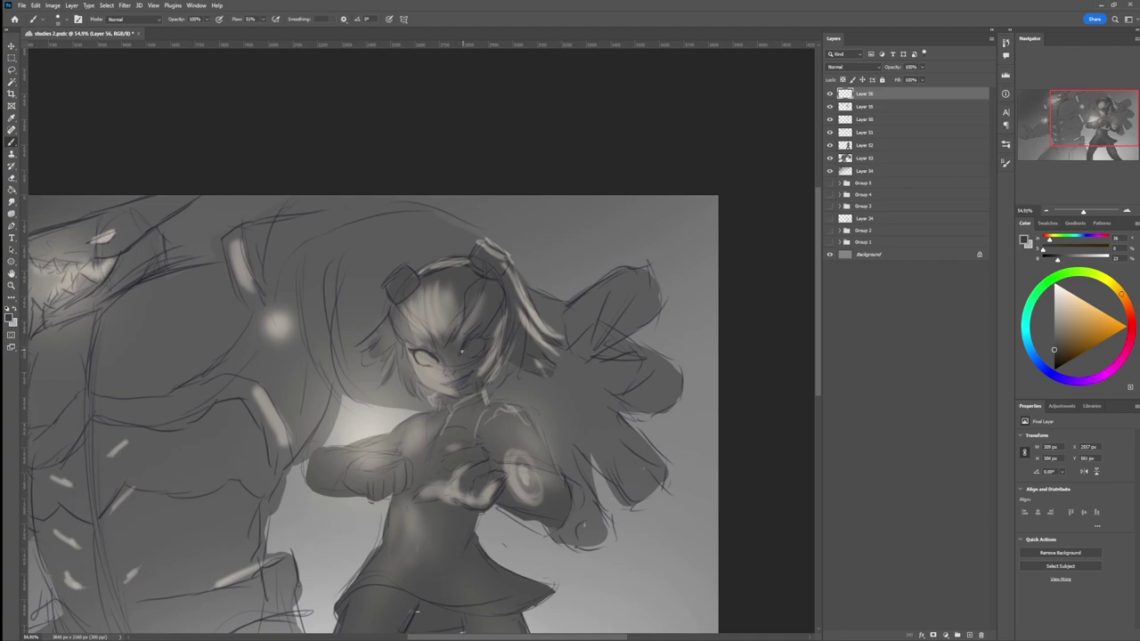
drag(1054, 349, 1054, 360)
drag(466, 353, 473, 348)
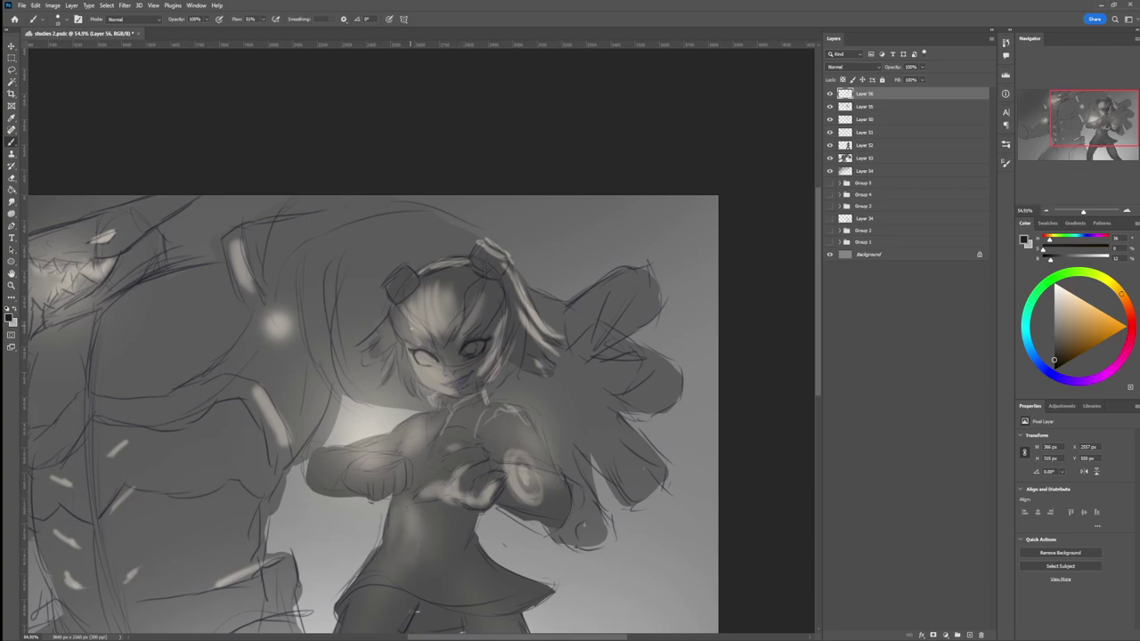
drag(417, 356, 420, 365)
drag(489, 316, 478, 337)
key(ctrl+z)
Step: Paint the lit side of the girl's face along the cheek and jaw with a light gray of 77% brightness
alt+click(431, 373)
click(1055, 303)
key(])
key(])
key(])
key(])
key(])
key(])
mouse_move(414, 362)
mouse_down()
mouse_move(423, 383)
mouse_move(410, 365)
mouse_up()
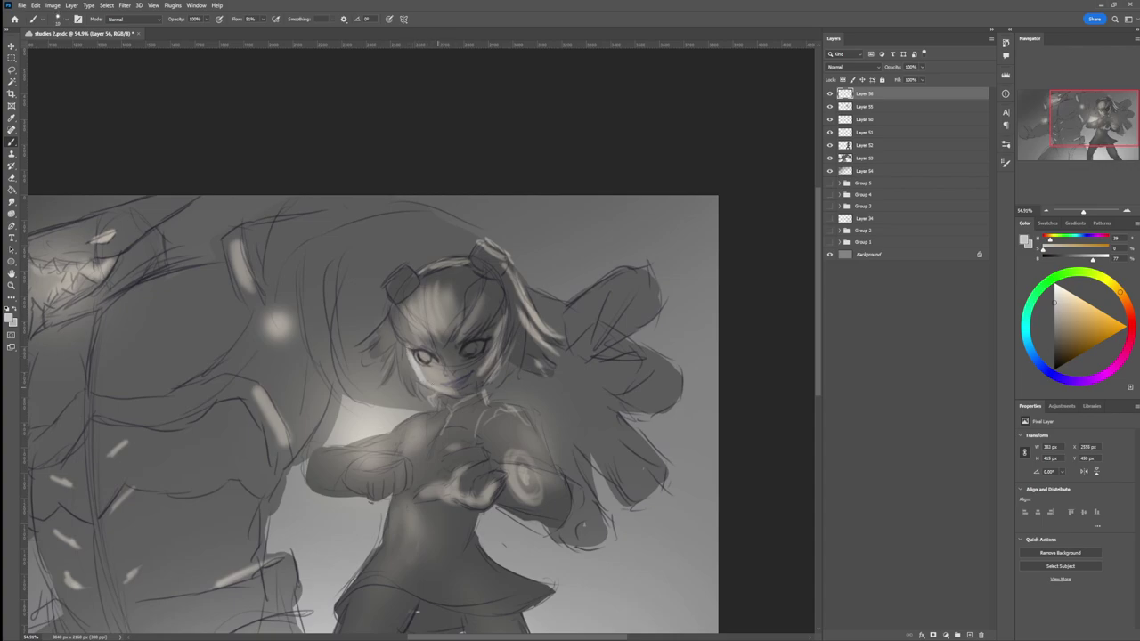
key(])
key(])
key(])
key(])
key(])
mouse_move(430, 379)
mouse_down()
mouse_move(441, 384)
mouse_move(420, 371)
mouse_up()
Step: Shape the girl's nose and mouth area with a gray of 62% brightness and a lighter sampled tone of 76%
click(1054, 316)
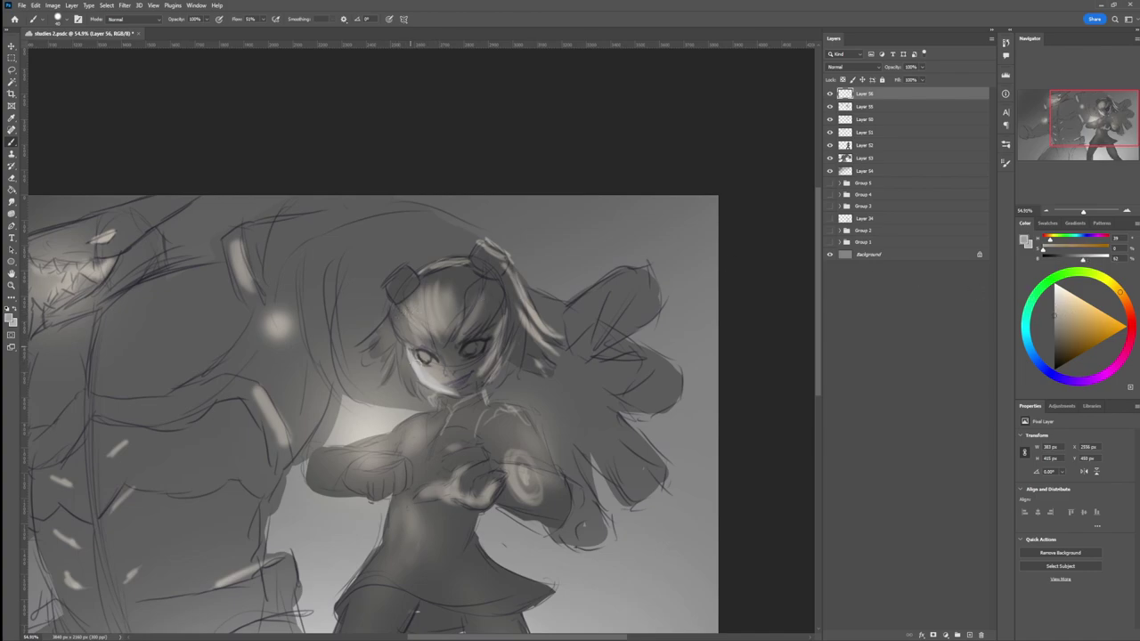
alt+click(442, 384)
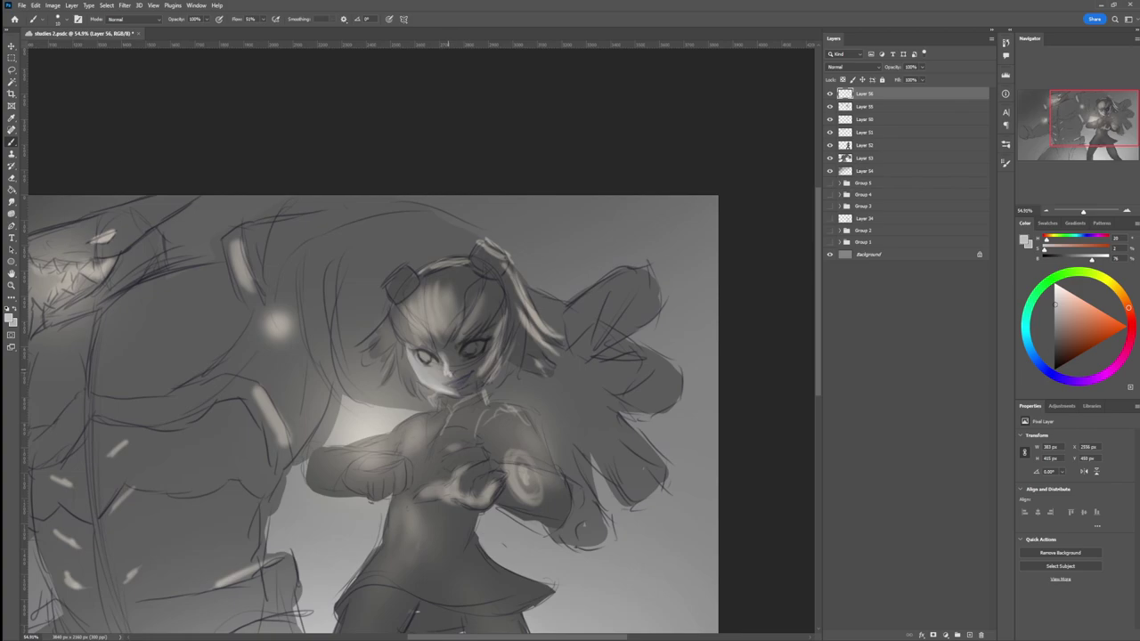
key(bracketright)
key(bracketright)
key(bracketright)
Step: Draw the girl's nostril with a sampled near-black and refine the nose bridge shading with gray tones picked from her face
alt+click(481, 347)
key(bracketleft)
key(bracketleft)
key(bracketleft)
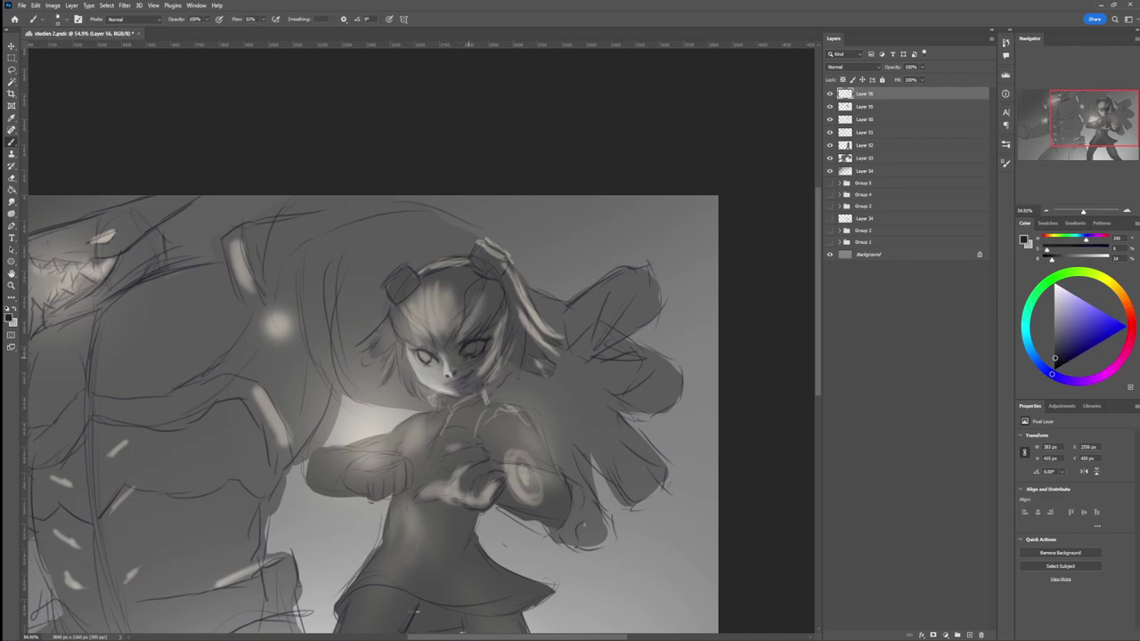
alt+click(456, 365)
key(bracketright)
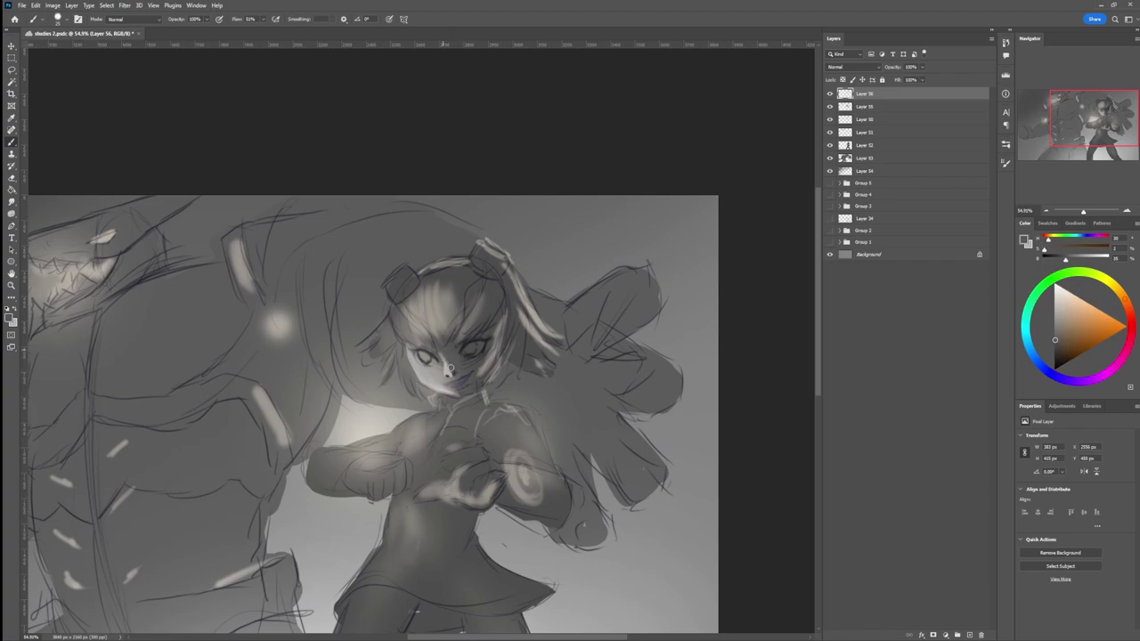
alt+click(441, 352)
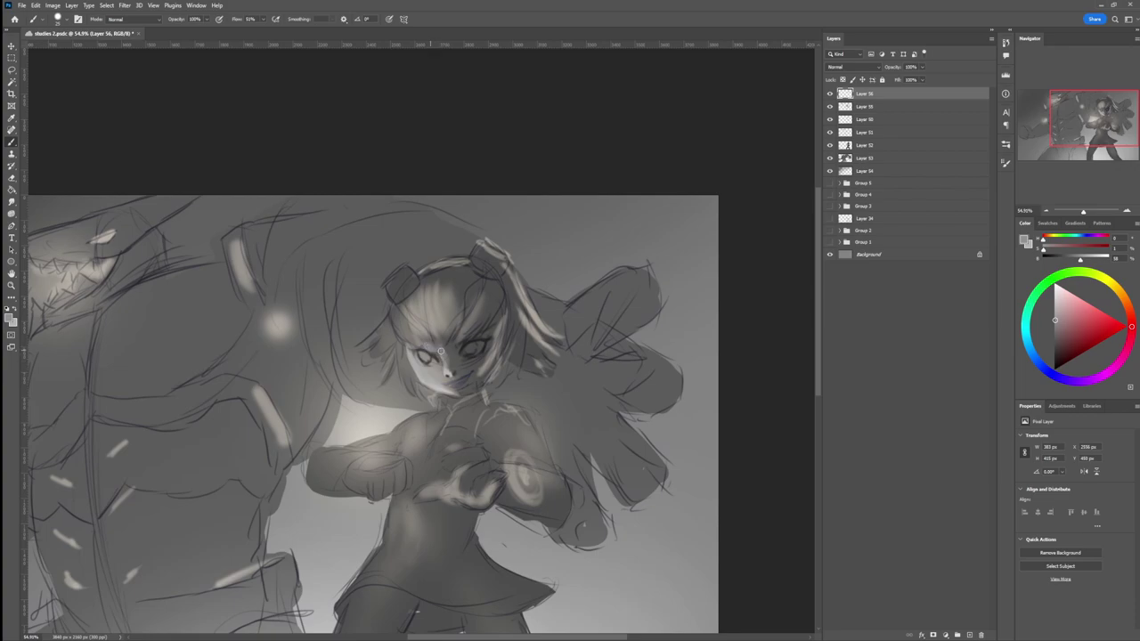
Step: Sample the dark hair tone and paint the side lock of hair framing the girl's lit cheek
alt+click(491, 309)
mouse_move(400, 325)
mouse_down()
mouse_move(426, 347)
mouse_move(409, 357)
mouse_move(414, 376)
mouse_up()
mouse_move(412, 360)
mouse_down()
mouse_move(430, 393)
mouse_move(419, 388)
mouse_up()
key(bracketright)
key(bracketright)
key(bracketright)
mouse_move(400, 340)
mouse_down()
mouse_move(419, 393)
mouse_move(410, 386)
mouse_up()
key(bracketleft)
key(bracketleft)
key(bracketleft)
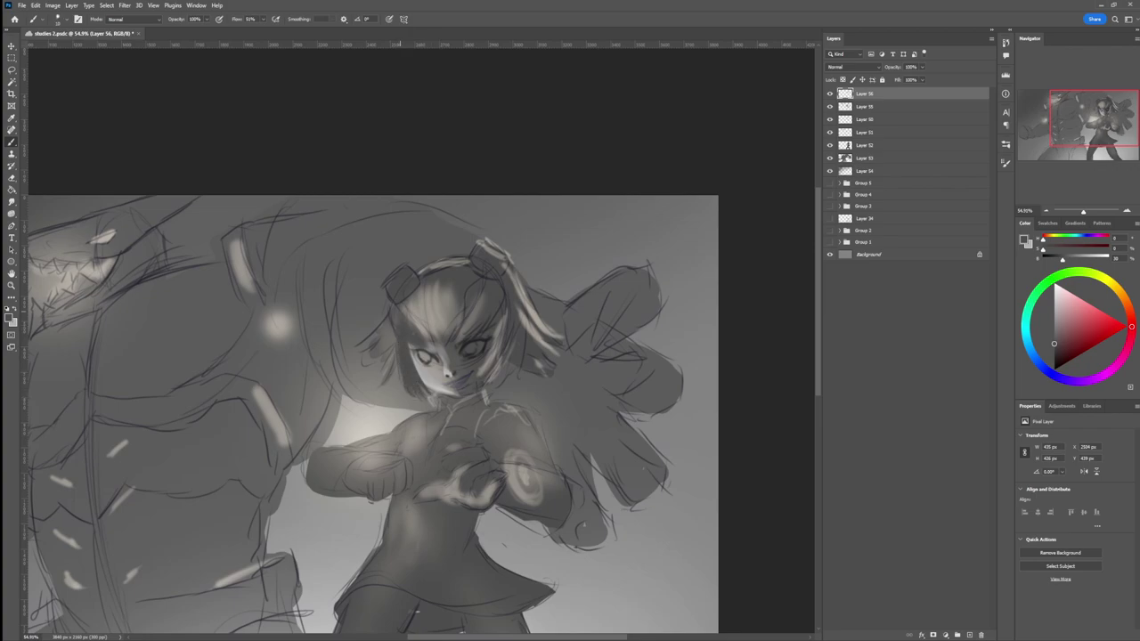
Step: Paint dark strands through the girl's fringe over her forehead, varying the brush size
drag(411, 314, 429, 341)
mouse_move(410, 309)
mouse_down()
mouse_move(434, 348)
mouse_move(428, 338)
mouse_up()
mouse_move(417, 310)
mouse_down()
mouse_move(426, 335)
mouse_move(474, 337)
mouse_move(442, 340)
mouse_up()
key(bracketright)
key(bracketright)
key(bracketright)
drag(453, 301, 443, 339)
drag(447, 301, 440, 335)
drag(451, 294, 441, 318)
key(bracketleft)
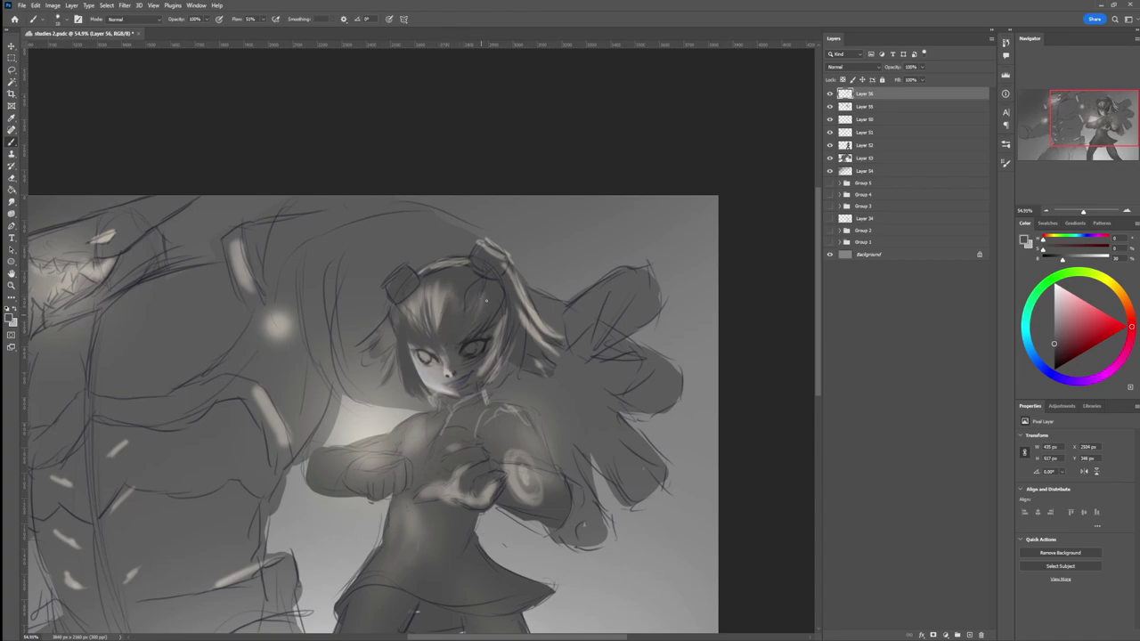
Step: Darken the hair on the shadowed side of the girl's fringe using a larger brush
key(bracketright)
key(bracketright)
key(bracketright)
mouse_move(495, 292)
mouse_down()
mouse_move(484, 326)
mouse_move(496, 345)
mouse_up()
Step: Block a broad light streak into the girl's fringe above her shaded eye, using a light gray sampled from her face
alt+click(427, 378)
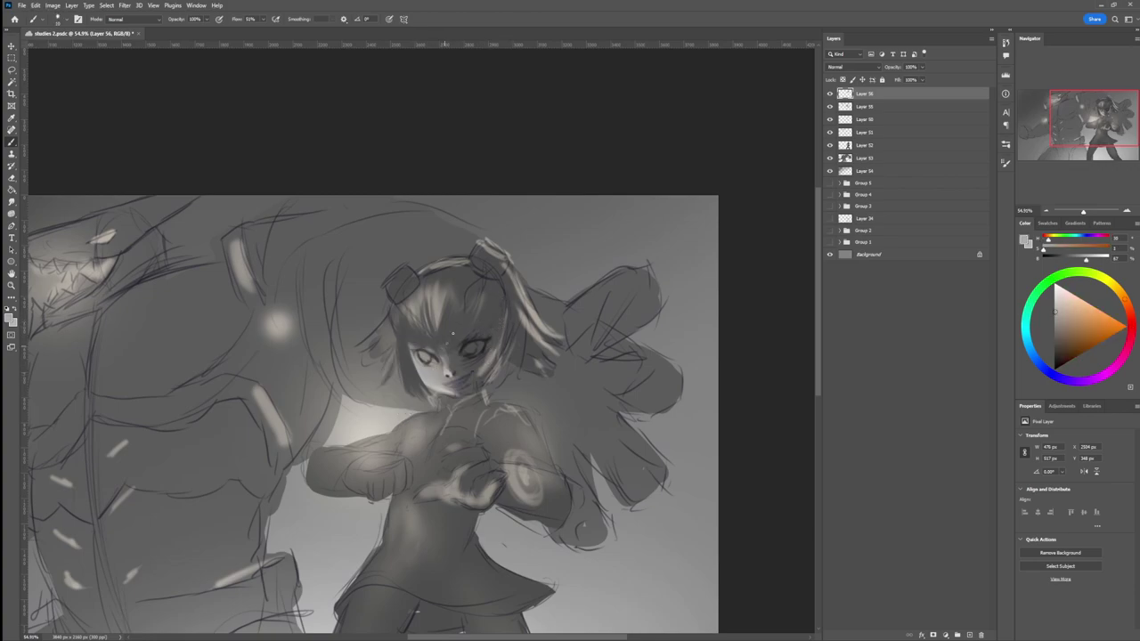
drag(452, 346, 484, 292)
mouse_move(446, 335)
mouse_down()
mouse_move(468, 280)
mouse_move(485, 312)
mouse_move(463, 343)
mouse_move(482, 290)
mouse_move(471, 336)
mouse_move(484, 309)
mouse_move(454, 340)
mouse_up()
key(bracketleft)
drag(478, 302, 470, 319)
key(bracketright)
key(bracketright)
drag(473, 293, 465, 320)
drag(476, 281, 479, 312)
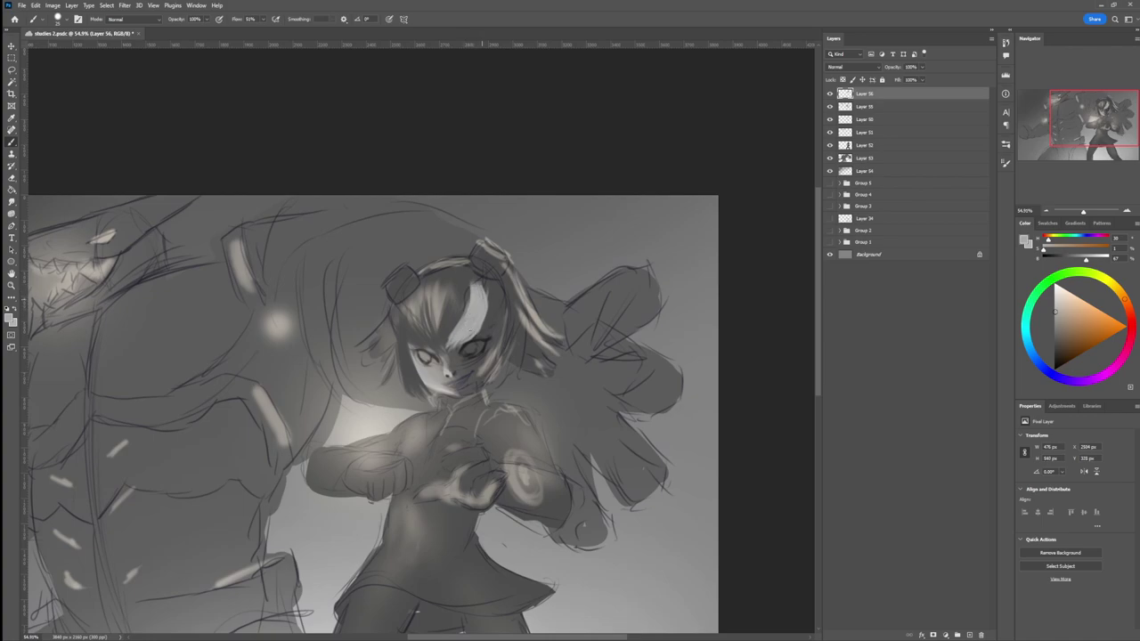
Step: Break up the light fringe streak with fine strands in a dark tone sampled from the hair
alt+click(455, 322)
key(bracketleft)
drag(455, 345, 462, 336)
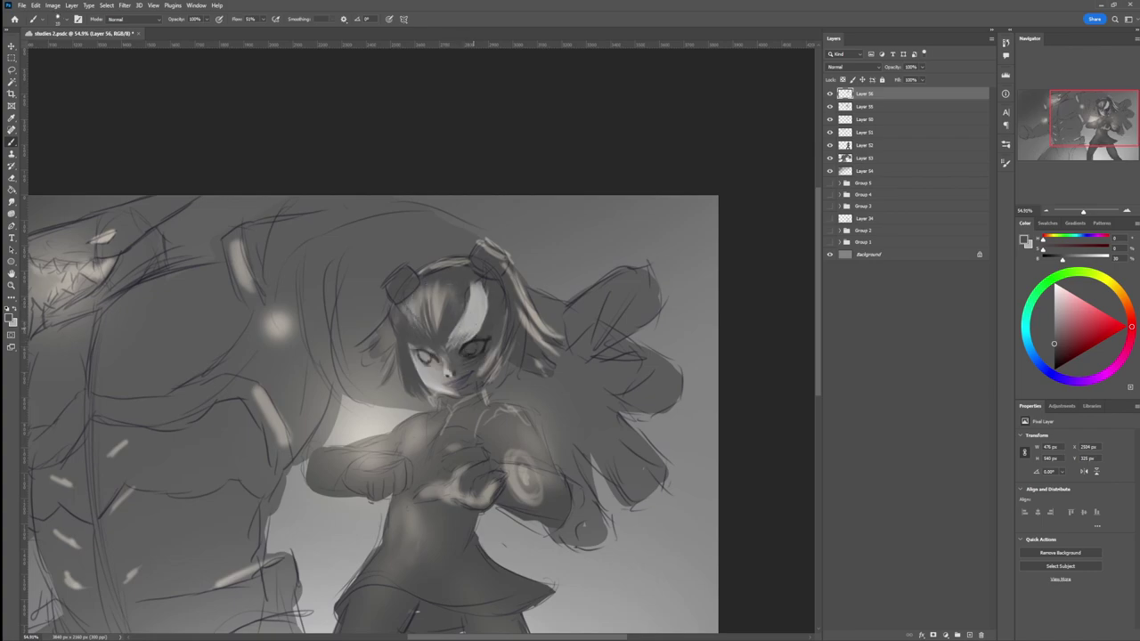
drag(477, 285, 478, 307)
Step: Paint thin near-black strands of 9% brightness along both face-framing locks and through the fringe
key(bracketleft)
key(bracketleft)
drag(1053, 342, 1054, 362)
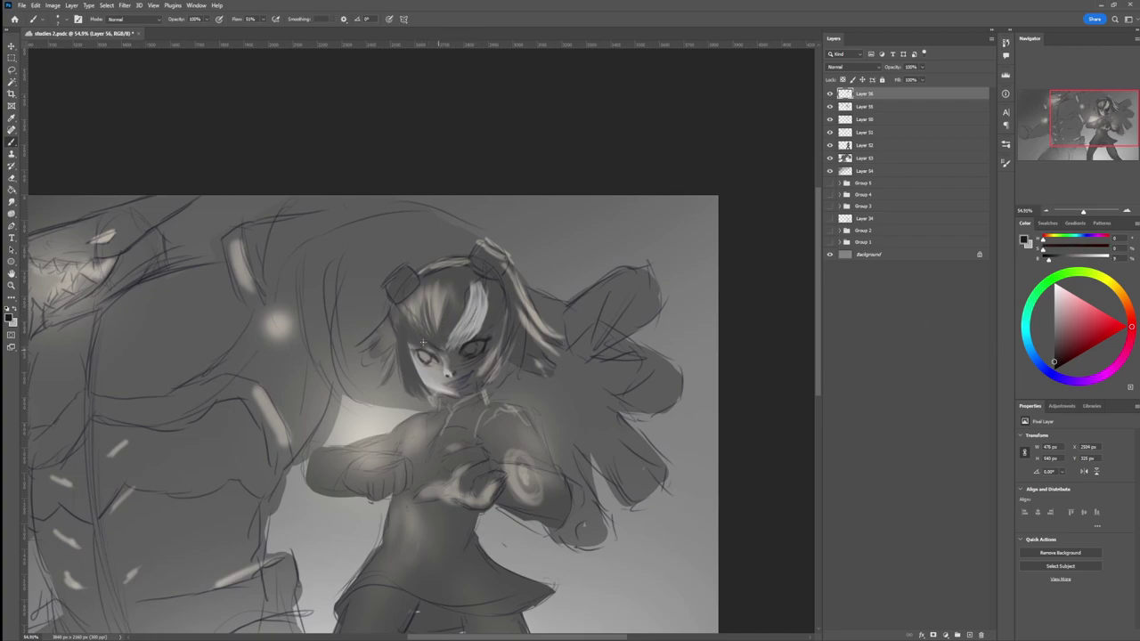
drag(403, 317, 417, 374)
drag(404, 307, 408, 324)
mouse_move(406, 386)
mouse_down()
mouse_move(401, 307)
mouse_move(410, 320)
mouse_up()
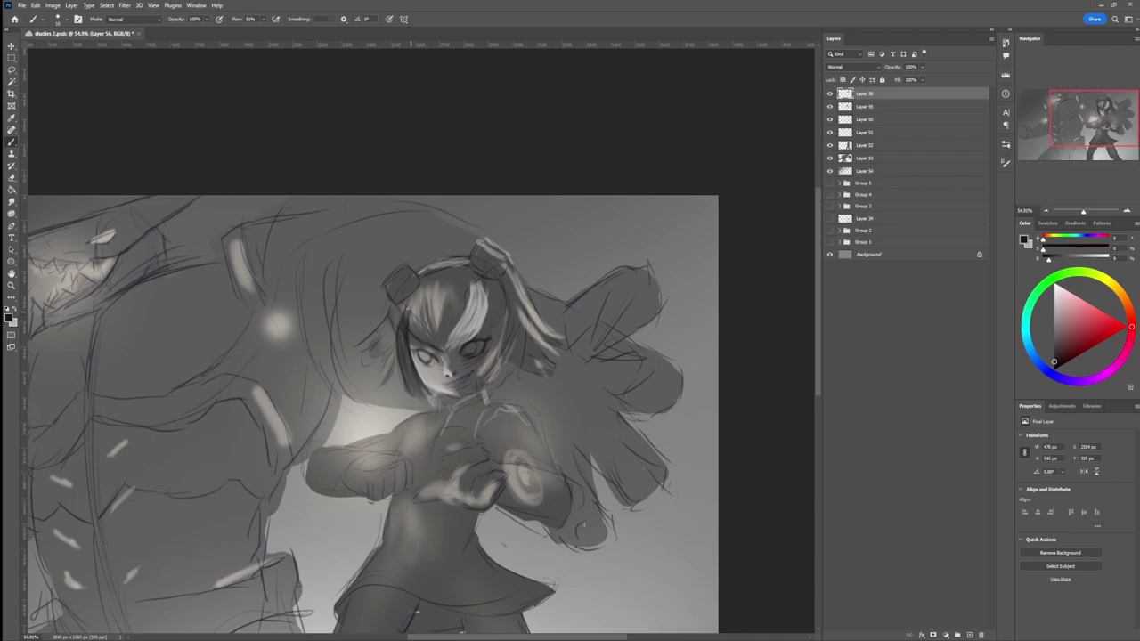
mouse_move(441, 307)
mouse_down()
mouse_move(449, 340)
mouse_move(436, 348)
mouse_move(424, 335)
mouse_up()
drag(492, 303, 495, 361)
drag(503, 323, 489, 373)
Step: Paint light strands down the lock beside the shaded cheek with the tone sampled from the fringe streak
alt+click(482, 316)
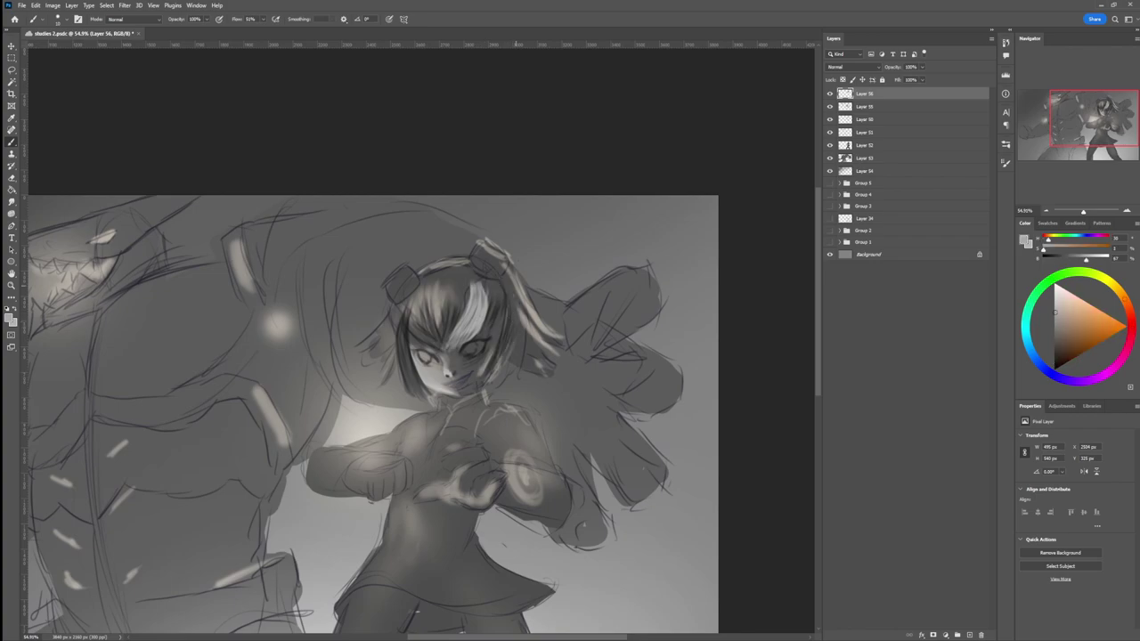
drag(505, 322, 493, 363)
drag(503, 344, 486, 376)
mouse_move(508, 322)
mouse_down()
mouse_move(492, 373)
mouse_move(500, 362)
mouse_up()
drag(510, 310, 496, 381)
Step: Cover the old light strokes in the flared hair beside the shaded cheek with a sampled hair tone and a larger brush
alt+click(499, 326)
key(bracketright)
key(bracketright)
key(bracketright)
key(bracketright)
key(bracketright)
key(bracketright)
mouse_move(510, 312)
mouse_down()
mouse_move(527, 357)
mouse_move(549, 352)
mouse_up()
drag(524, 316, 543, 345)
Step: Paint light strokes along the outer edge and tips of the flared hair using a sampled light gray
alt+click(510, 306)
key(bracketleft)
key(bracketleft)
key(bracketleft)
drag(523, 291, 543, 324)
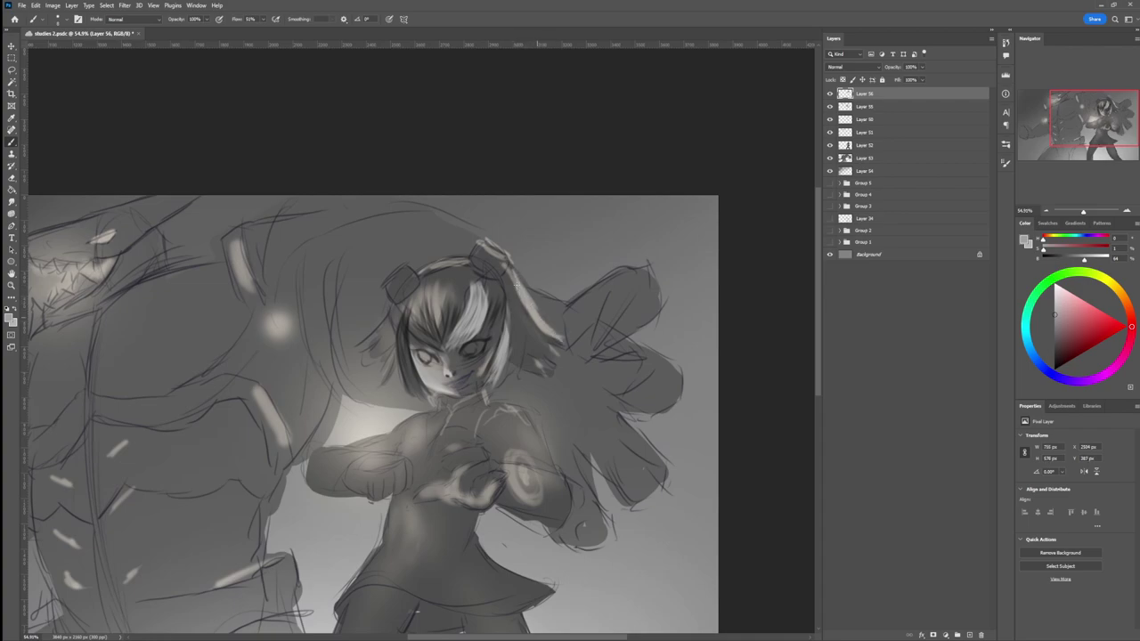
drag(547, 347, 557, 356)
key(bracketright)
key(bracketright)
key(bracketright)
mouse_move(550, 353)
mouse_down()
mouse_move(562, 361)
mouse_move(532, 384)
mouse_up()
Step: Add dark strands to the flared hair on both sides of the head with a near-black sampled from the side lock
alt+click(522, 352)
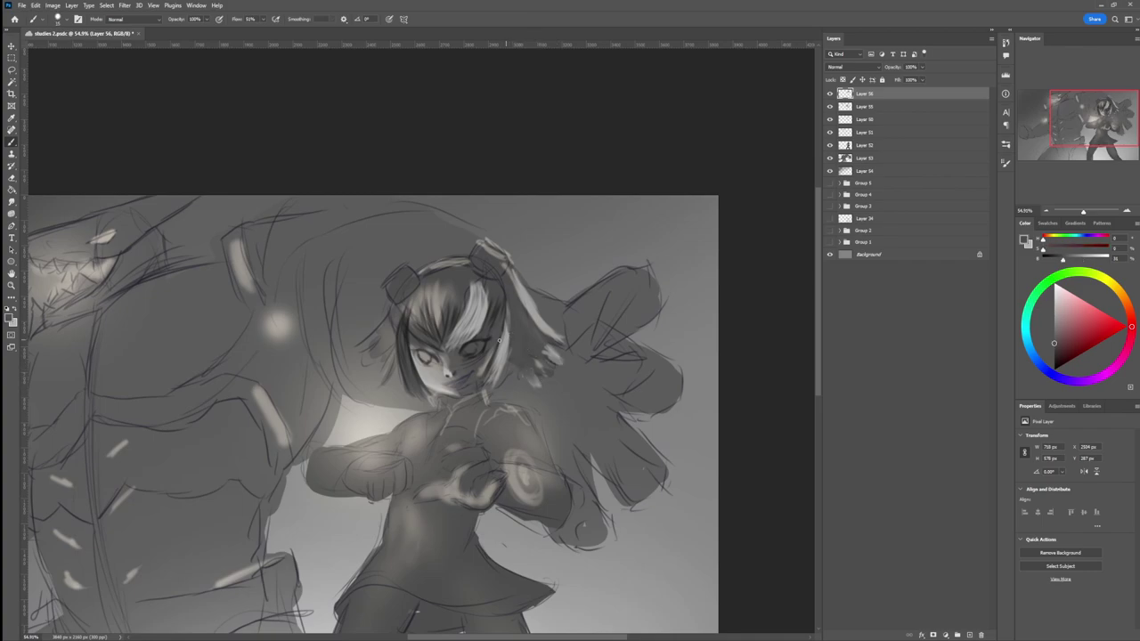
alt+click(407, 337)
mouse_move(515, 304)
mouse_down()
mouse_move(544, 346)
mouse_move(565, 340)
mouse_move(537, 330)
mouse_move(554, 359)
mouse_move(539, 354)
mouse_move(540, 373)
mouse_move(521, 363)
mouse_up()
key(bracketright)
key(bracketright)
key(bracketright)
drag(514, 355, 537, 383)
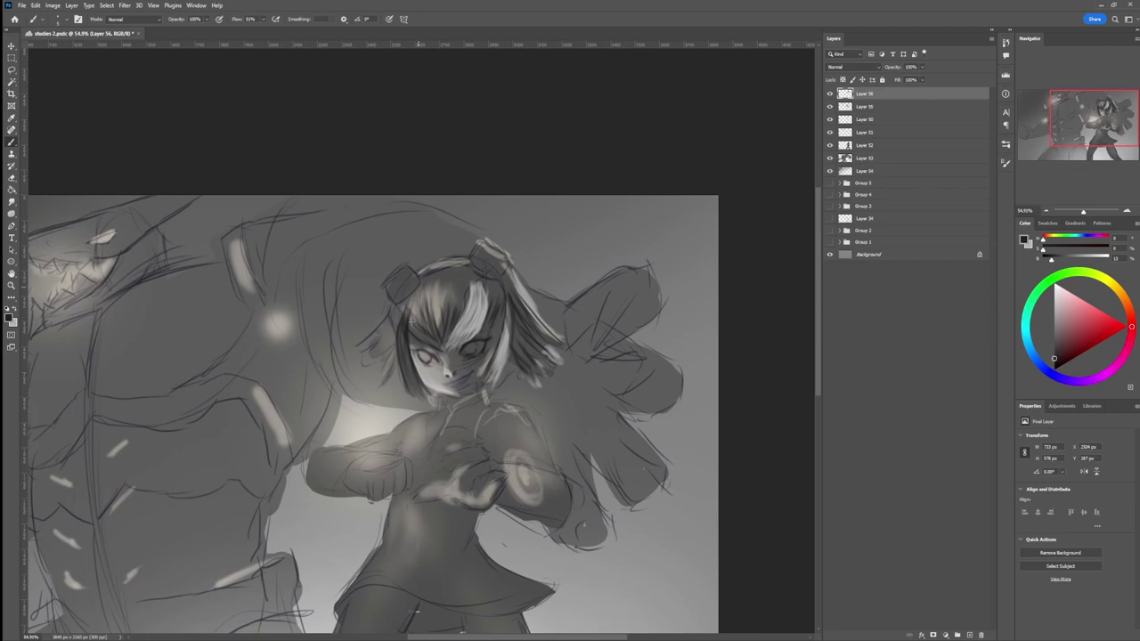
mouse_move(393, 307)
mouse_down()
mouse_move(356, 350)
mouse_move(392, 326)
mouse_move(364, 364)
mouse_move(377, 358)
mouse_move(373, 372)
mouse_move(477, 280)
mouse_move(455, 320)
mouse_move(363, 361)
mouse_up()
Step: Make a freehand selection around the girl's face below the fringe
key(z)
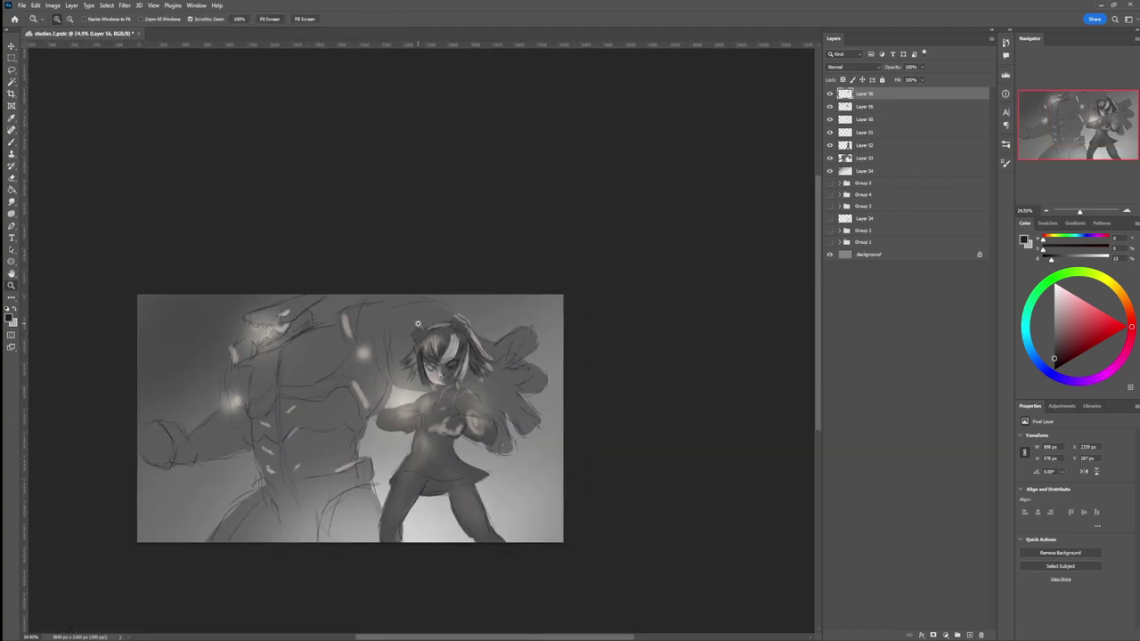
drag(453, 375, 510, 360)
drag(444, 425, 459, 416)
scroll(455, 358, up, 3)
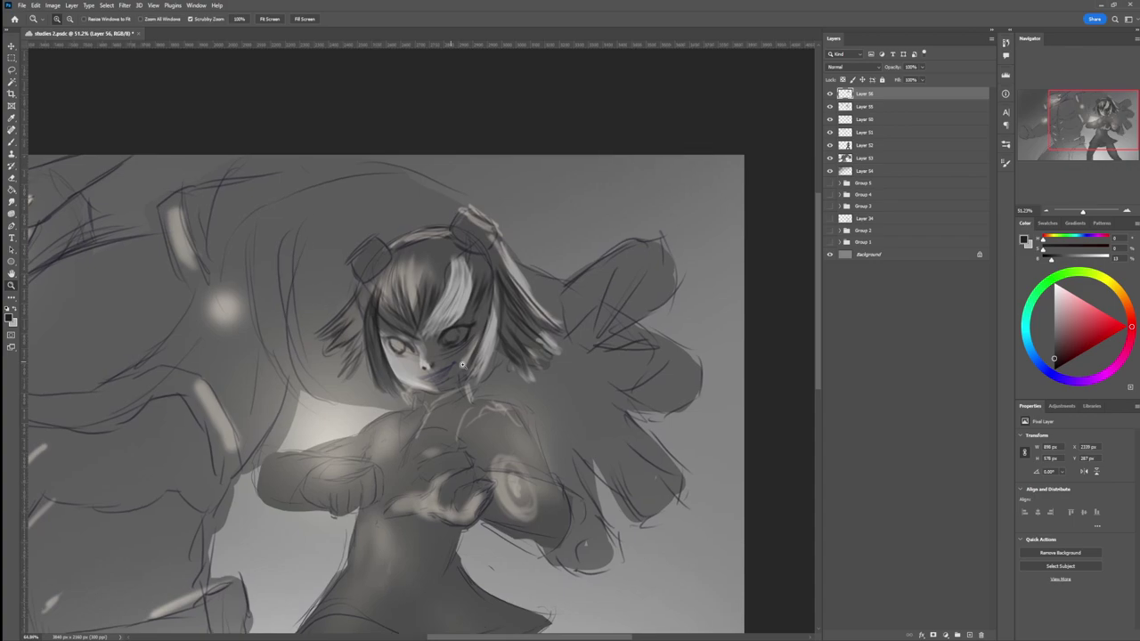
key(l)
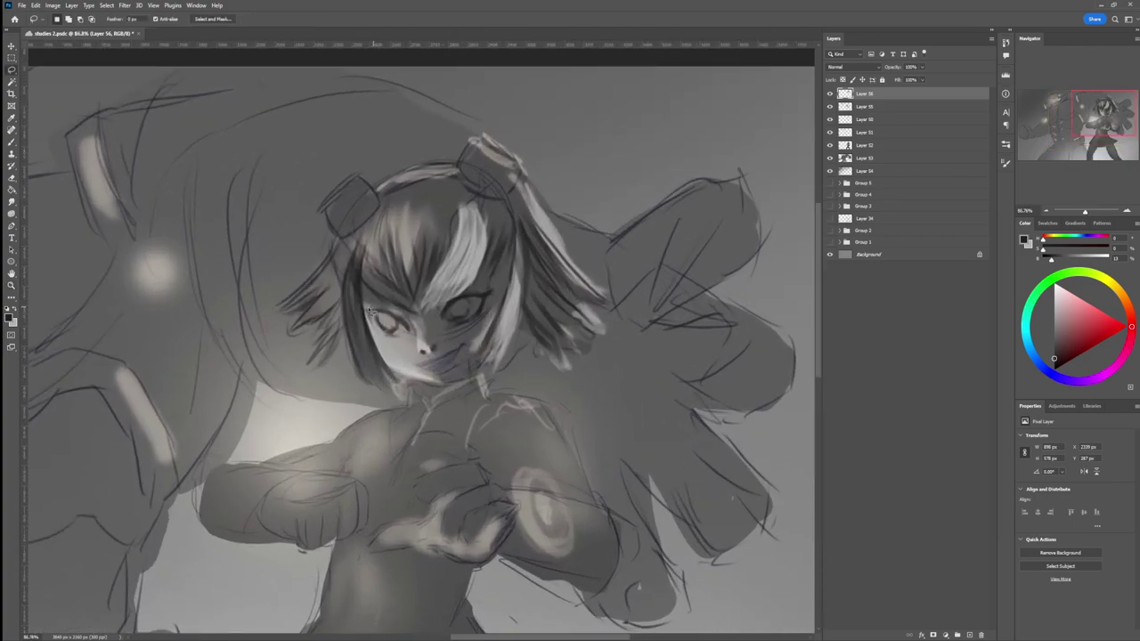
mouse_move(373, 341)
mouse_down()
mouse_move(406, 374)
mouse_move(464, 384)
mouse_move(495, 340)
mouse_move(515, 265)
mouse_move(461, 299)
mouse_move(415, 311)
mouse_move(370, 306)
mouse_up()
key(b)
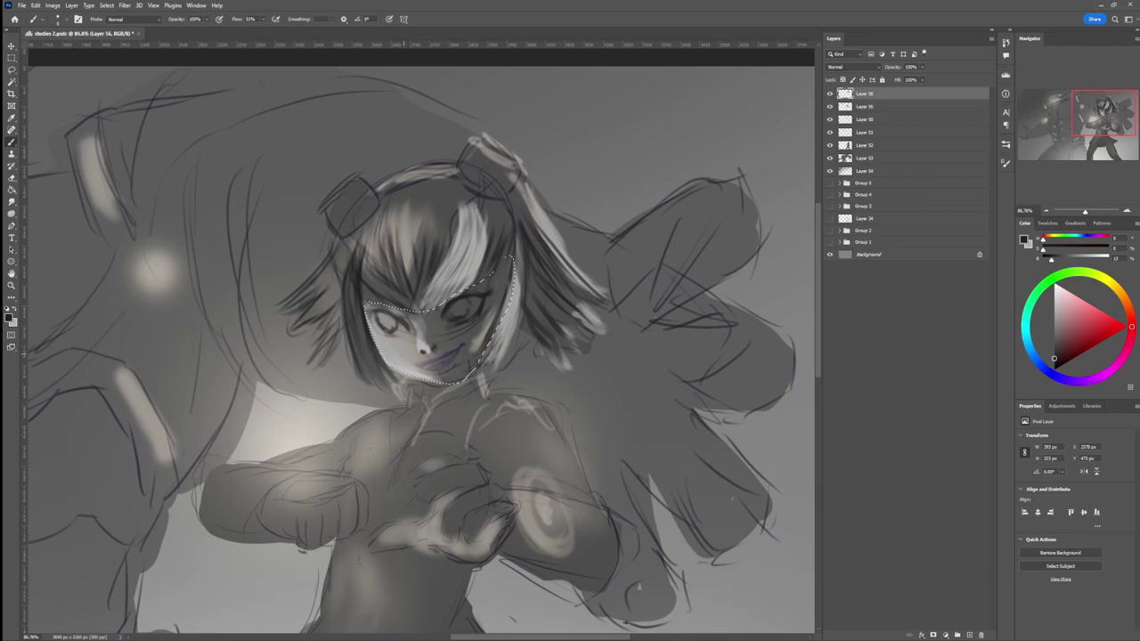
Step: Sample the lit skin tone and brush it softly over the lit side of the face within the selection
alt+click(398, 366)
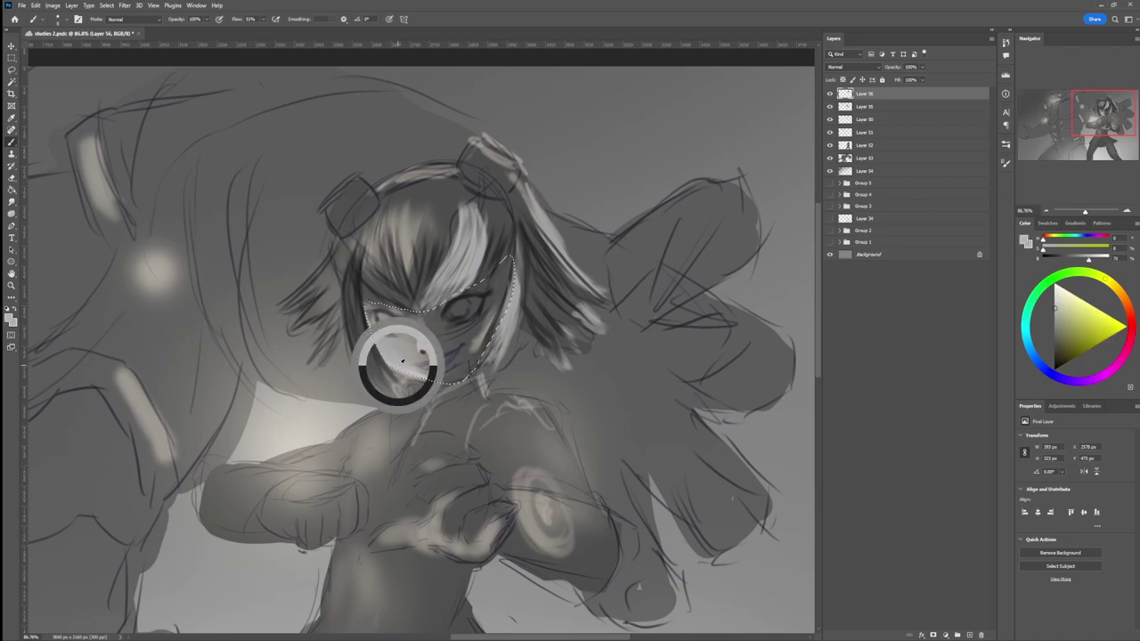
click(602, 366)
drag(354, 303, 424, 409)
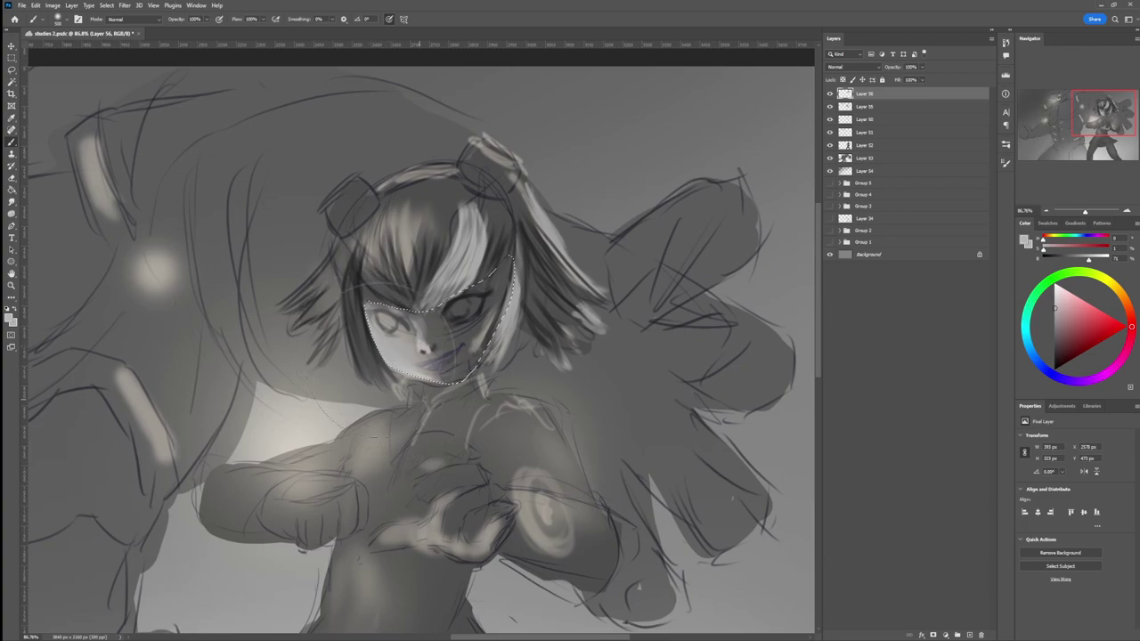
Step: Shade the nose bridge and inner corner of the shaded eye with a darker gray, adjusting the brush size
click(1053, 347)
key(bracketleft)
key(bracketleft)
key(bracketleft)
key(bracketleft)
key(bracketleft)
key(bracketleft)
key(bracketleft)
key(bracketleft)
key(bracketleft)
key(bracketleft)
key(bracketleft)
key(bracketleft)
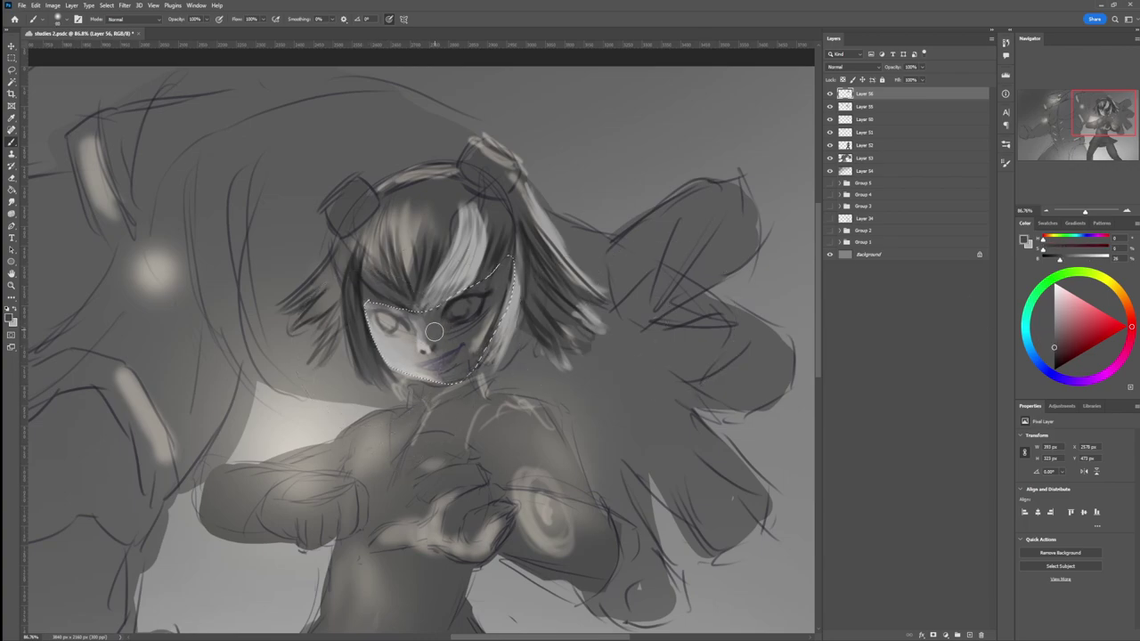
key(bracketright)
key(bracketright)
key(bracketright)
drag(439, 311, 435, 339)
Step: Refine the lit edge of the nose with a light tone sampled beside it and a smaller brush
alt+click(415, 334)
key([)
key([)
key([)
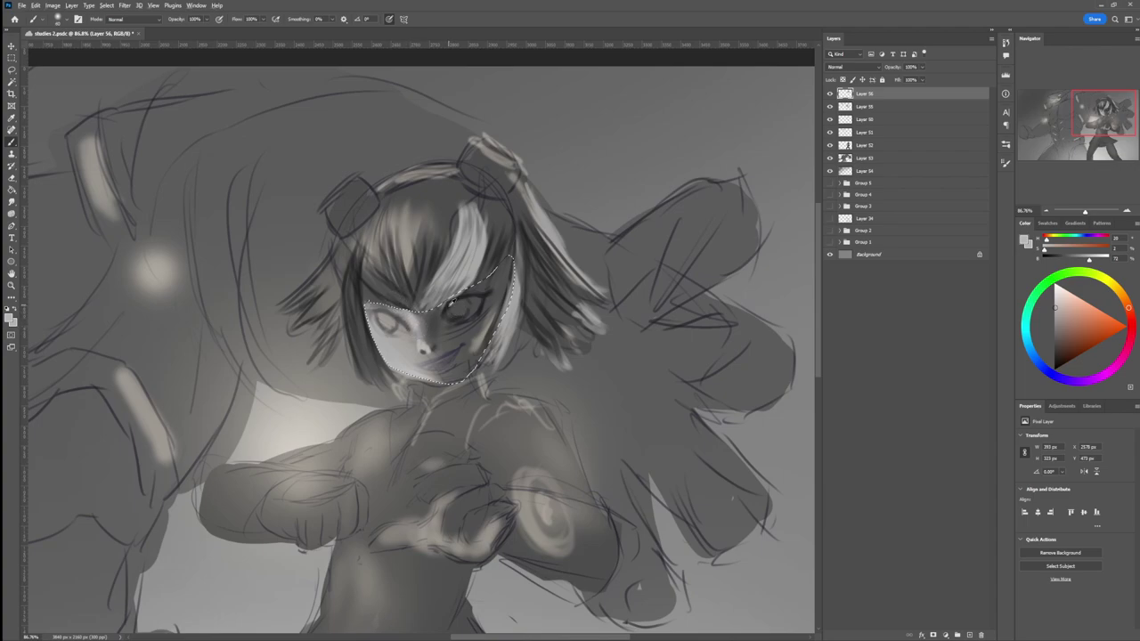
Step: Redraw the outline of the eye on the lit side with a fine near-black of 14% brightness and clean it up
alt+click(442, 305)
key([)
key([)
key([)
key([)
key([)
key([)
key([)
key([)
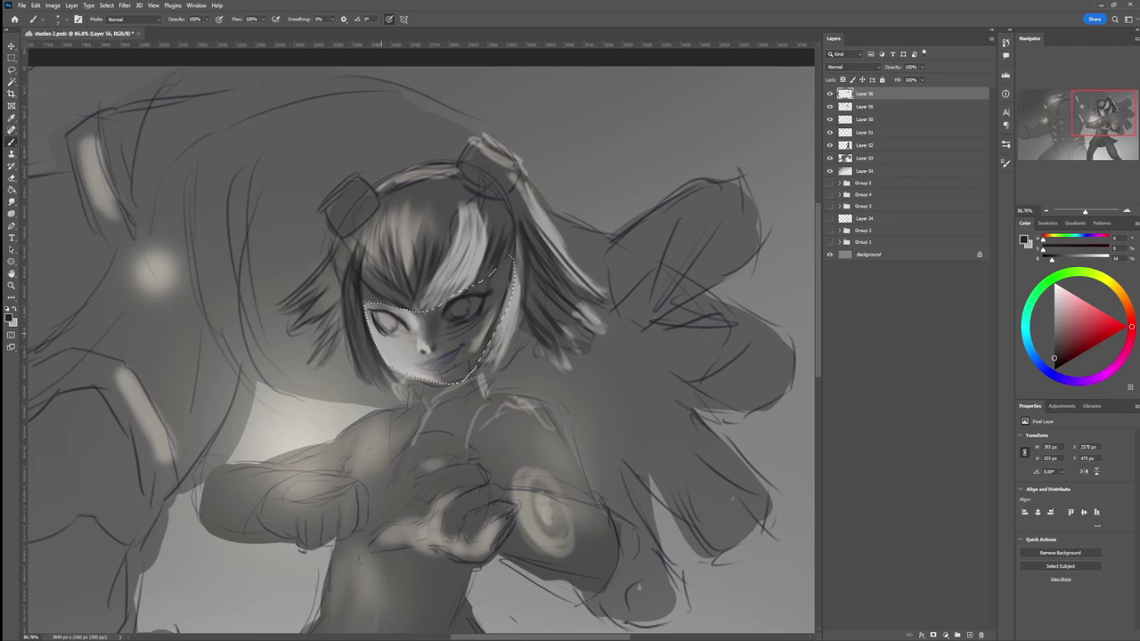
key(e)
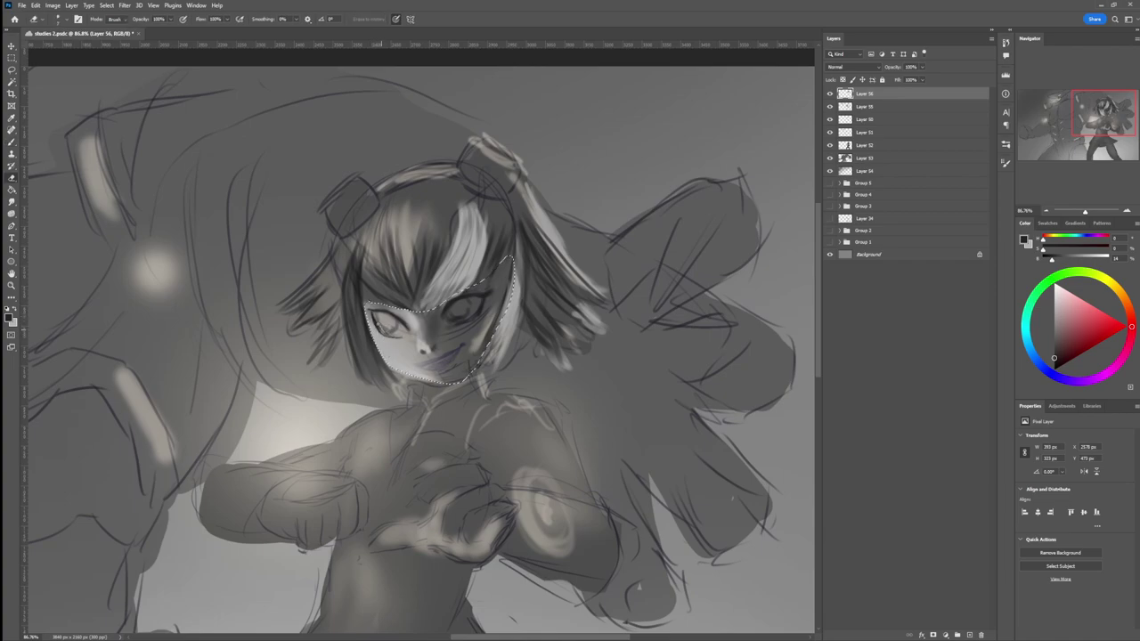
key(b)
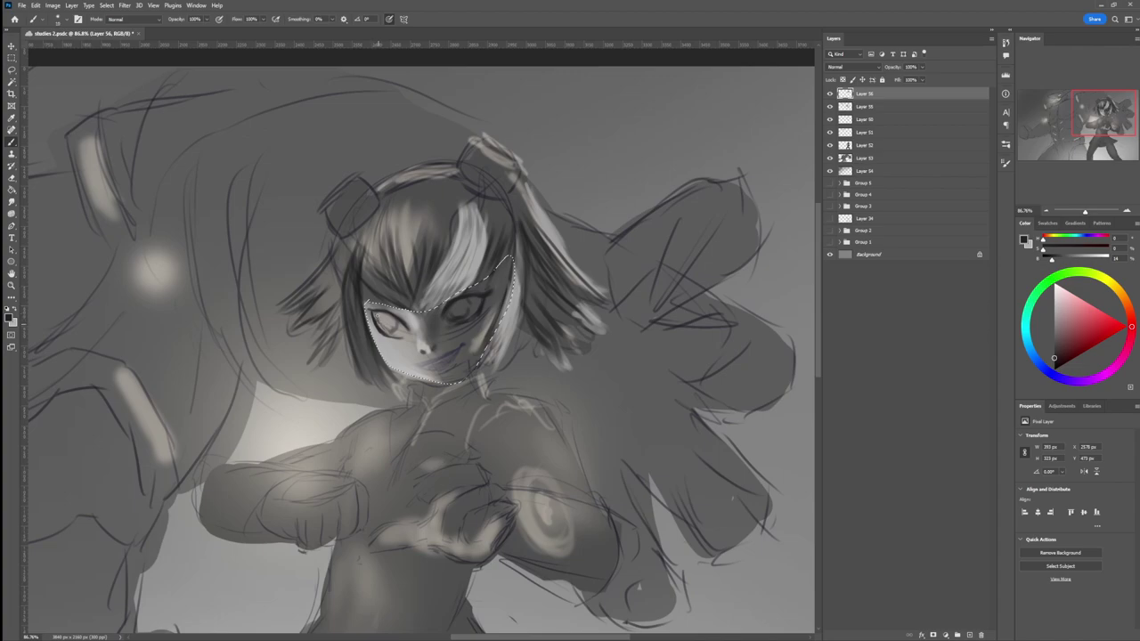
Step: Strengthen the outlines of both eyes and cover the sketch lines on the shaded cheek with a sampled gray
key(bracketright)
key(bracketright)
key(bracketleft)
alt+click(452, 336)
key(bracketright)
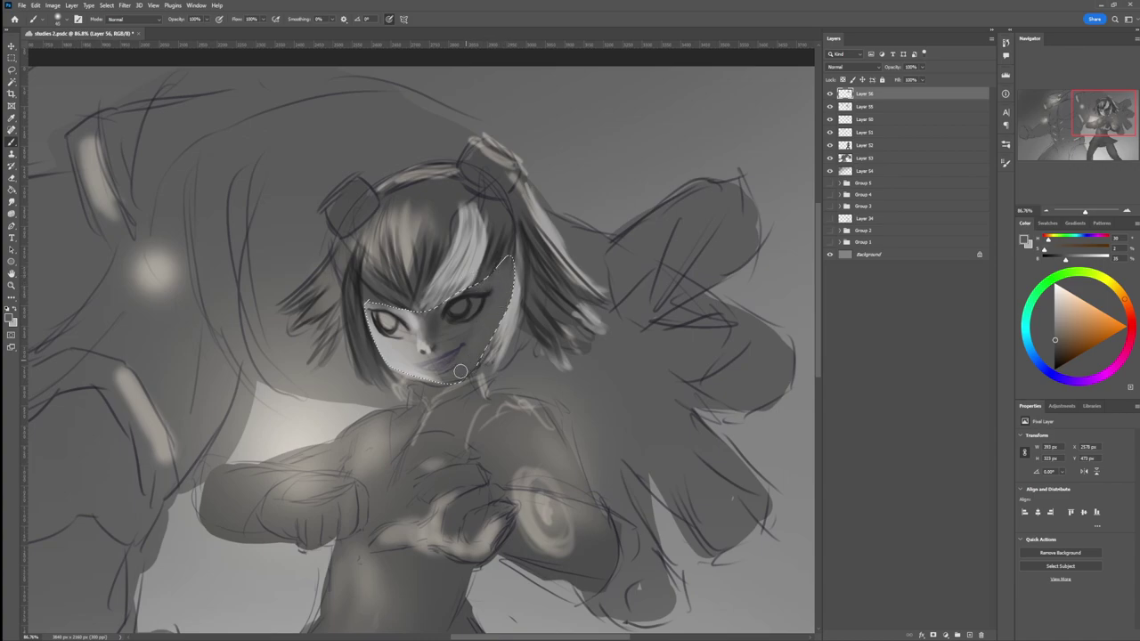
Step: Draw the smiling mouth line and fill in the dark lips using dark tones sampled from the shaded eye
alt+click(479, 310)
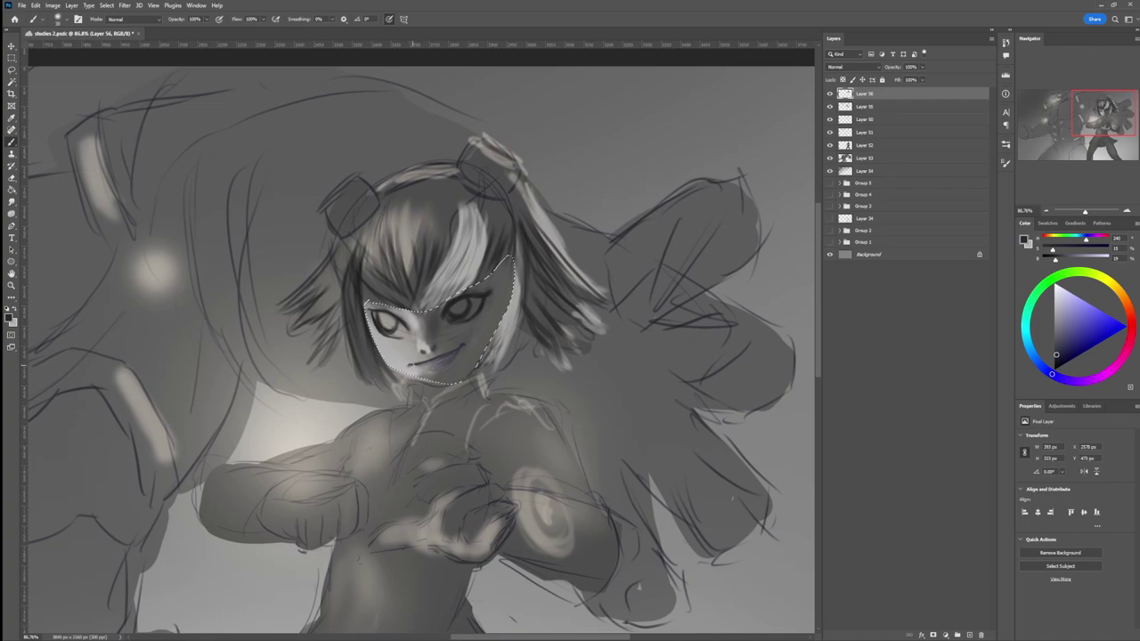
mouse_move(415, 366)
mouse_down()
mouse_move(439, 356)
mouse_move(426, 361)
mouse_up()
alt+click(463, 317)
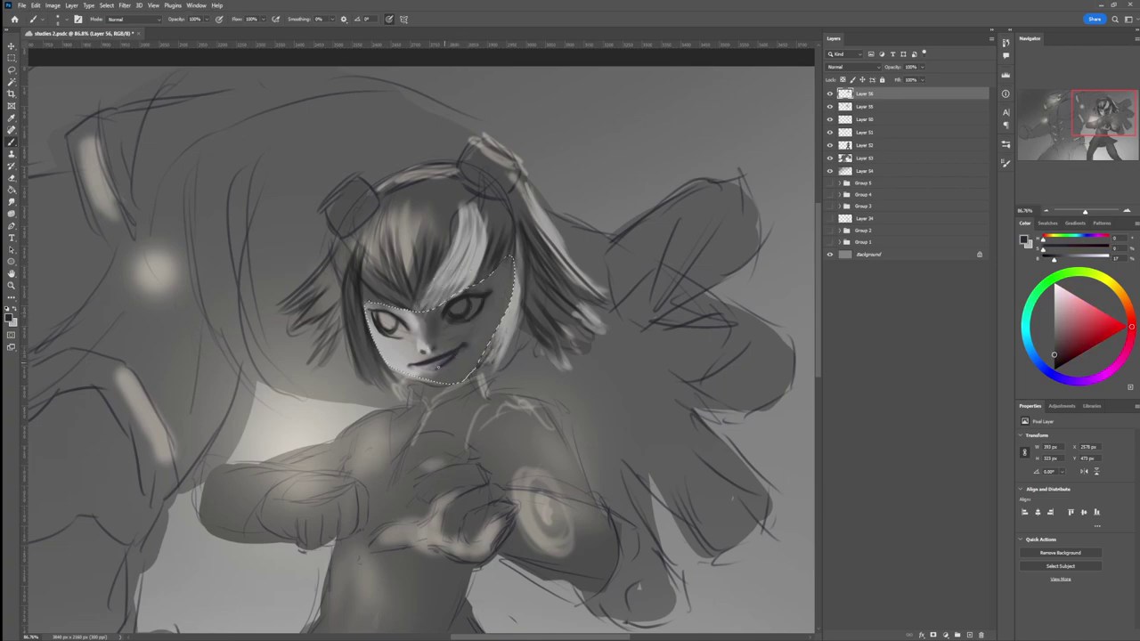
drag(449, 360, 432, 365)
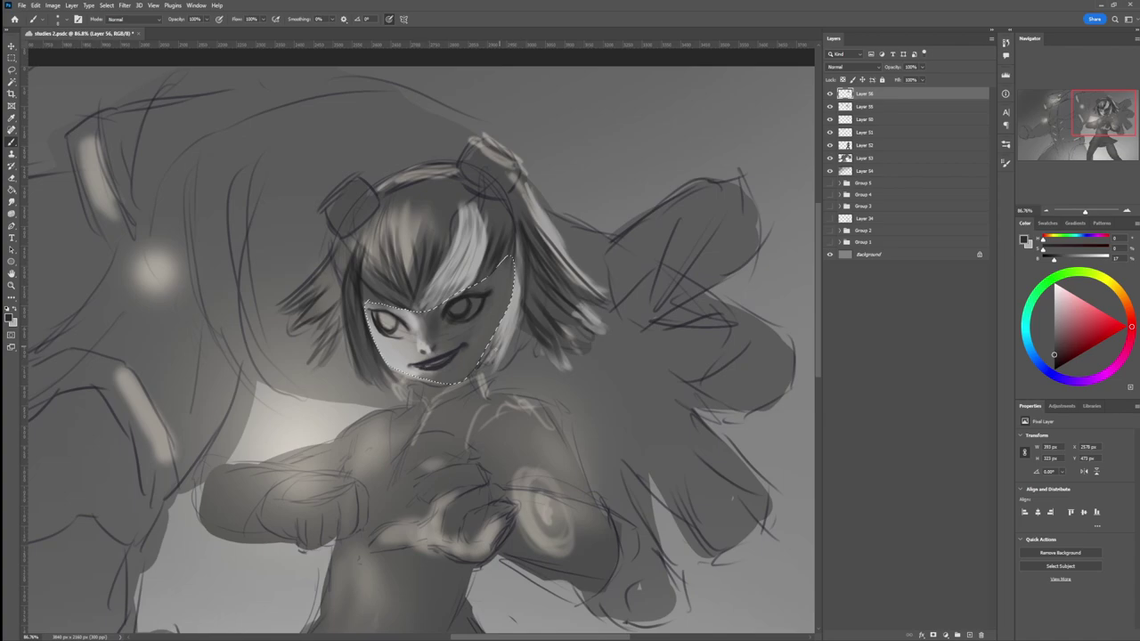
Step: Deepen the shadow along the far side of the face with a much larger soft brush
key(bracketright)
key(bracketright)
key(bracketright)
key(bracketright)
key(bracketright)
key(bracketright)
key(bracketright)
key(bracketright)
key(bracketright)
key(bracketright)
key(bracketright)
key(bracketright)
key(bracketright)
key(bracketright)
key(bracketright)
key(bracketright)
key(bracketright)
key(bracketright)
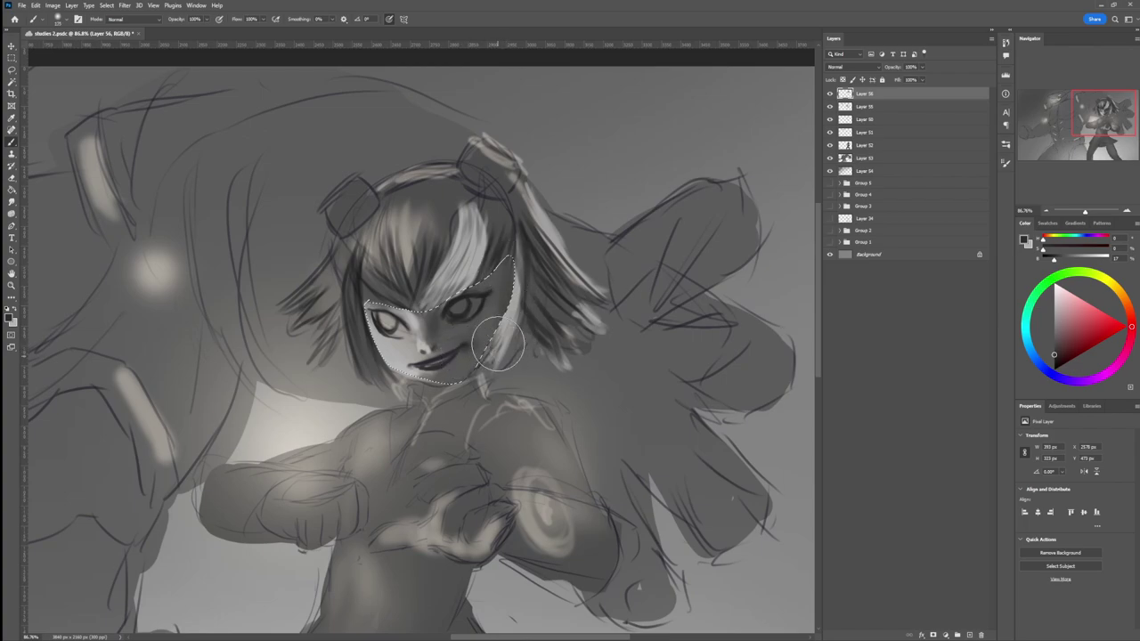
key(bracketright)
key(bracketright)
key(bracketright)
key(bracketright)
key(bracketright)
key(bracketright)
key(bracketright)
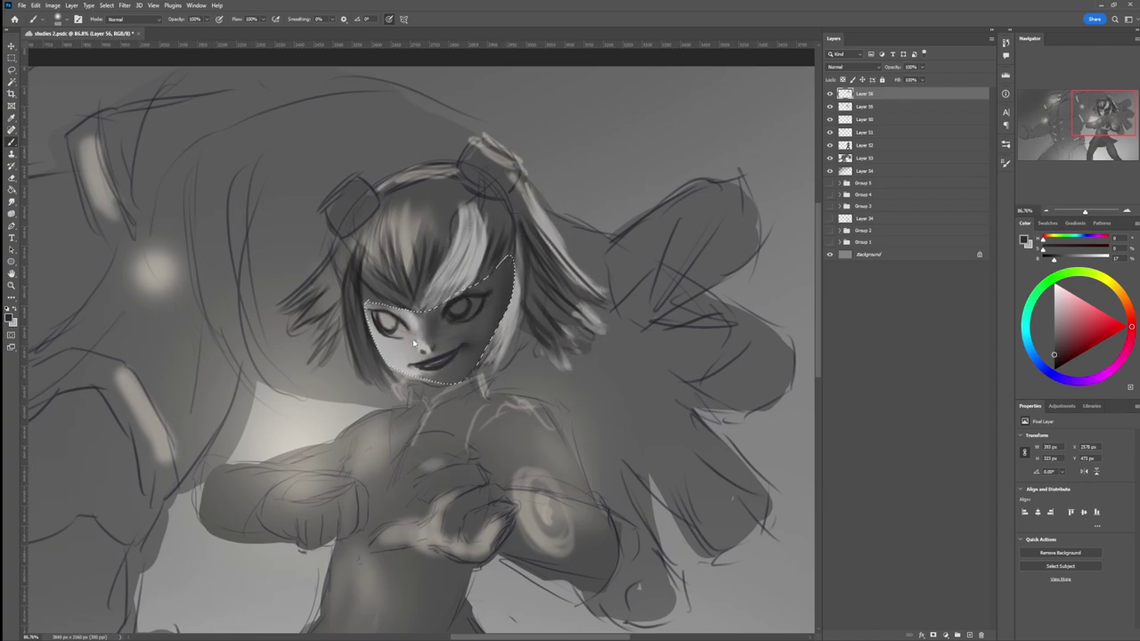
Step: Clear the freehand selection around the girl's face
key(l)
click(427, 388)
key(z)
mouse_move(445, 410)
mouse_down()
mouse_move(405, 405)
mouse_move(459, 395)
mouse_move(436, 397)
mouse_up()
mouse_move(466, 447)
mouse_down()
mouse_move(497, 421)
mouse_move(470, 425)
mouse_move(488, 426)
mouse_up()
key(l)
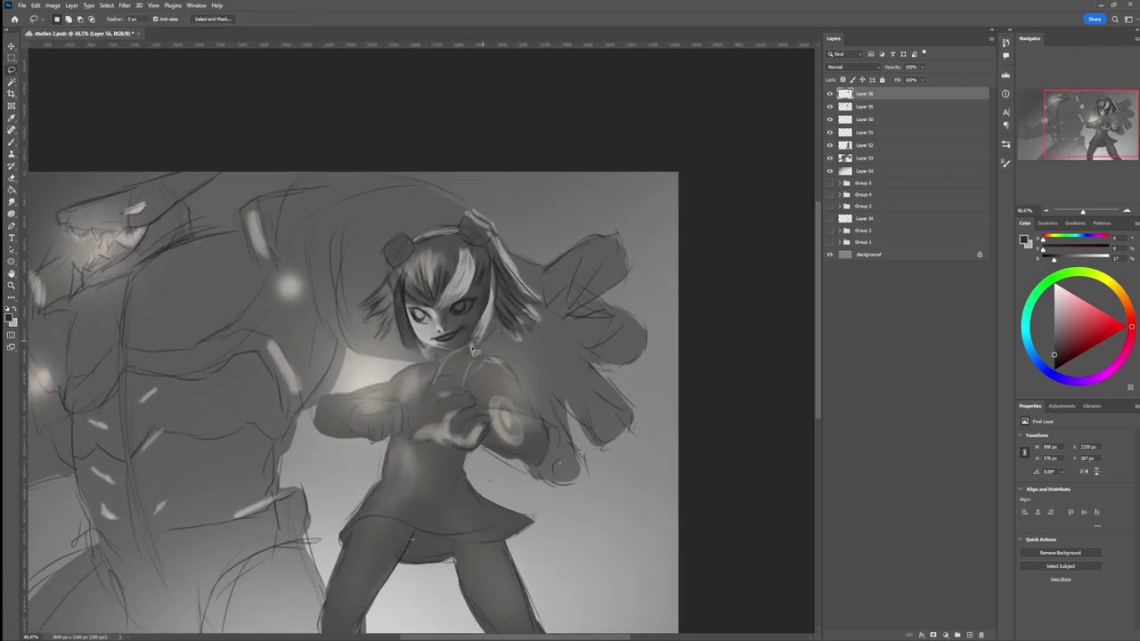
mouse_move(464, 353)
mouse_down()
mouse_move(435, 388)
mouse_move(471, 369)
mouse_up()
key(b)
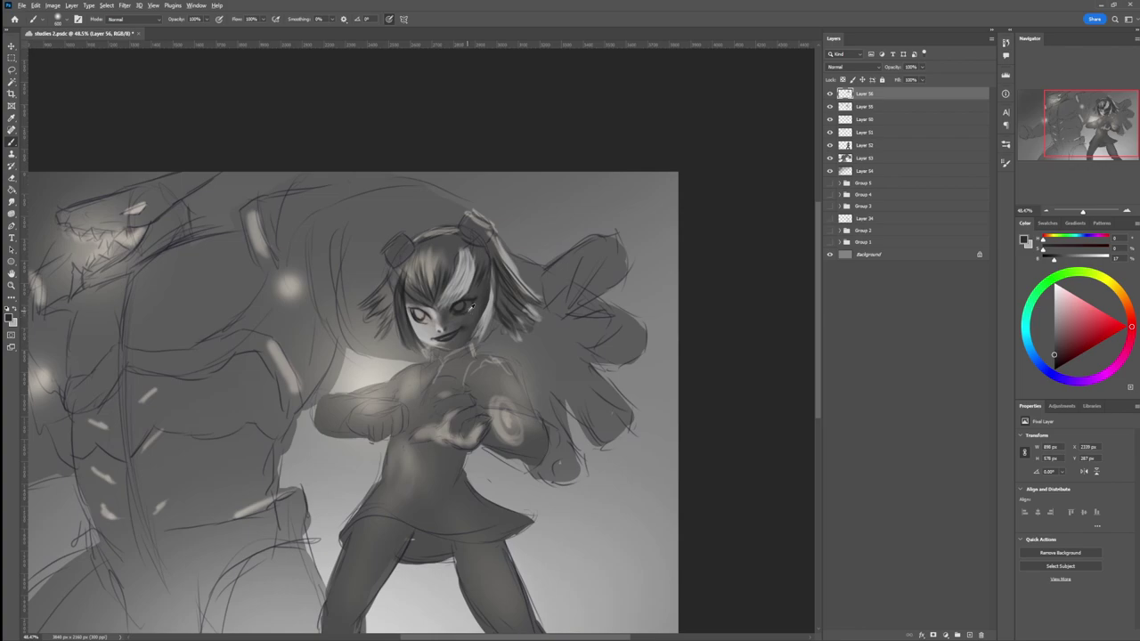
Step: Block in the fingers and palm of the girl's raised hand with a dark gray of 23% brightness and a hard-edged brush
alt+click(458, 280)
key(bracketleft)
key(bracketleft)
key(bracketleft)
key(bracketleft)
key(bracketleft)
key(bracketleft)
key(bracketleft)
key(bracketleft)
key(period)
drag(449, 403, 466, 381)
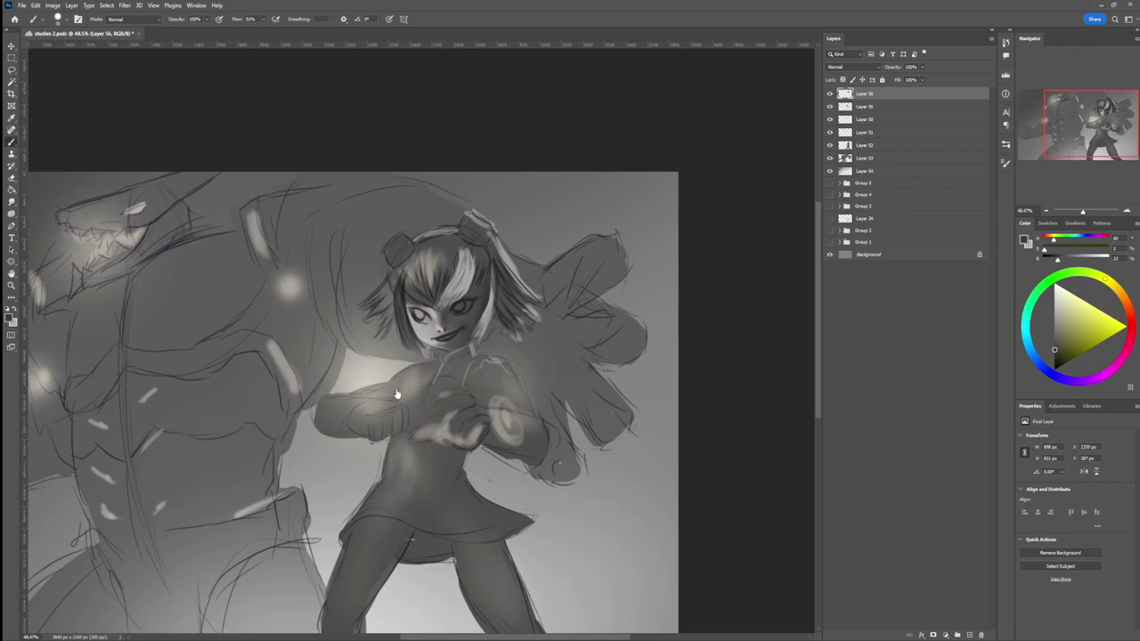
drag(423, 436, 484, 416)
key(bracketleft)
key(bracketleft)
key(bracketleft)
mouse_move(437, 360)
mouse_down()
mouse_move(462, 345)
mouse_move(442, 359)
mouse_move(482, 356)
mouse_move(465, 345)
mouse_move(488, 356)
mouse_move(496, 336)
mouse_move(482, 348)
mouse_move(492, 361)
mouse_move(477, 355)
mouse_move(505, 370)
mouse_move(501, 346)
mouse_move(488, 381)
mouse_move(496, 371)
mouse_move(445, 391)
mouse_move(506, 382)
mouse_move(474, 407)
mouse_move(474, 436)
mouse_move(489, 397)
mouse_move(506, 396)
mouse_move(476, 422)
mouse_move(494, 434)
mouse_move(486, 424)
mouse_move(513, 406)
mouse_up()
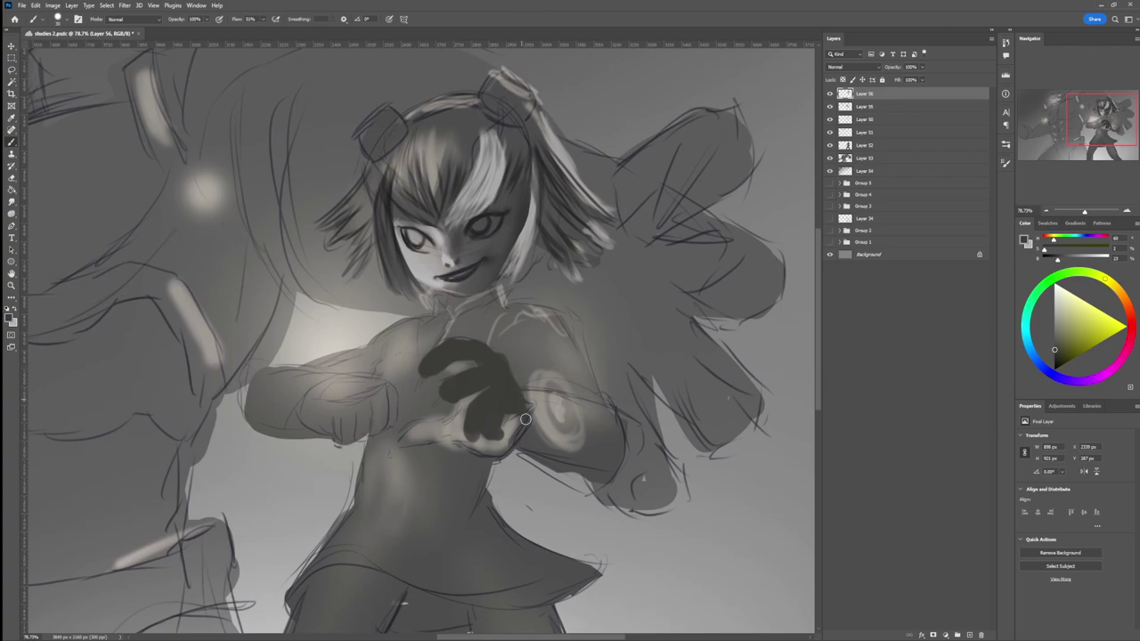
Step: Paint light-gray lit areas on the thumb, fingers and palm of the girl's raised hand with a tone sampled near her chin
drag(523, 415, 517, 428)
key(ctrl+z)
alt+click(435, 273)
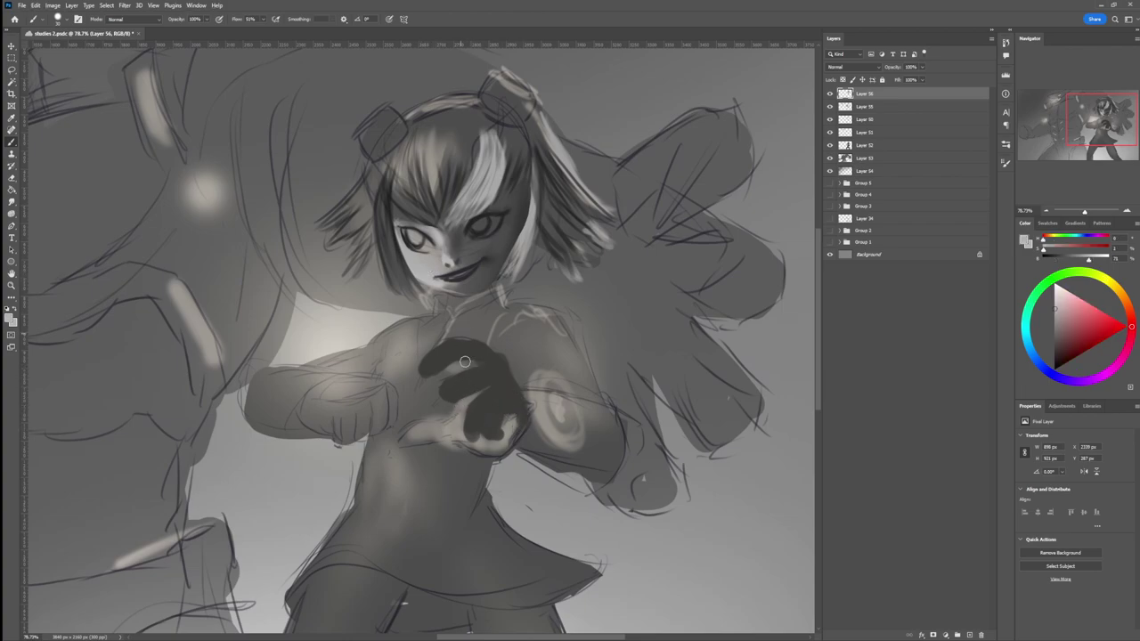
mouse_move(424, 424)
mouse_down()
mouse_move(406, 437)
mouse_move(442, 440)
mouse_move(427, 431)
mouse_up()
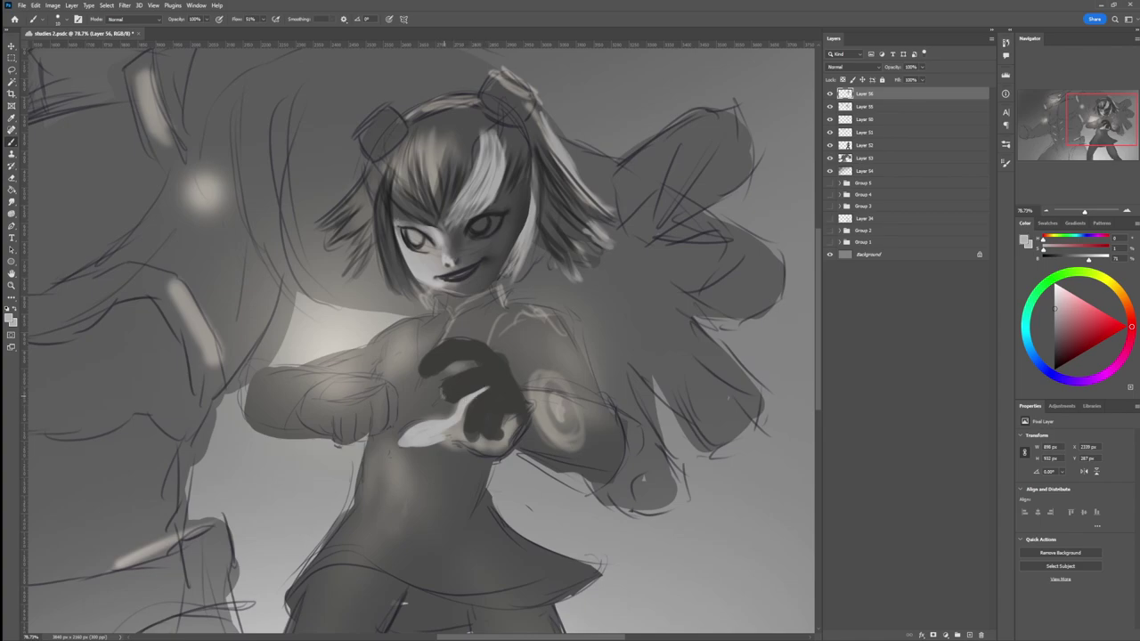
drag(451, 396, 486, 386)
drag(455, 361, 473, 359)
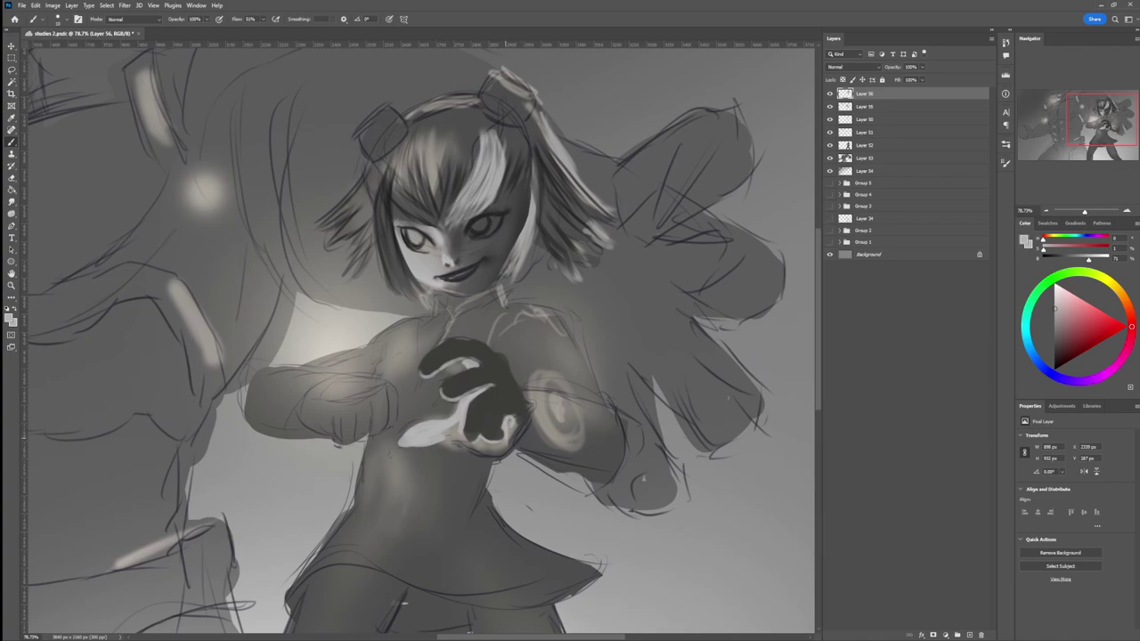
mouse_move(511, 437)
mouse_down()
mouse_move(474, 445)
mouse_move(444, 433)
mouse_move(455, 426)
mouse_up()
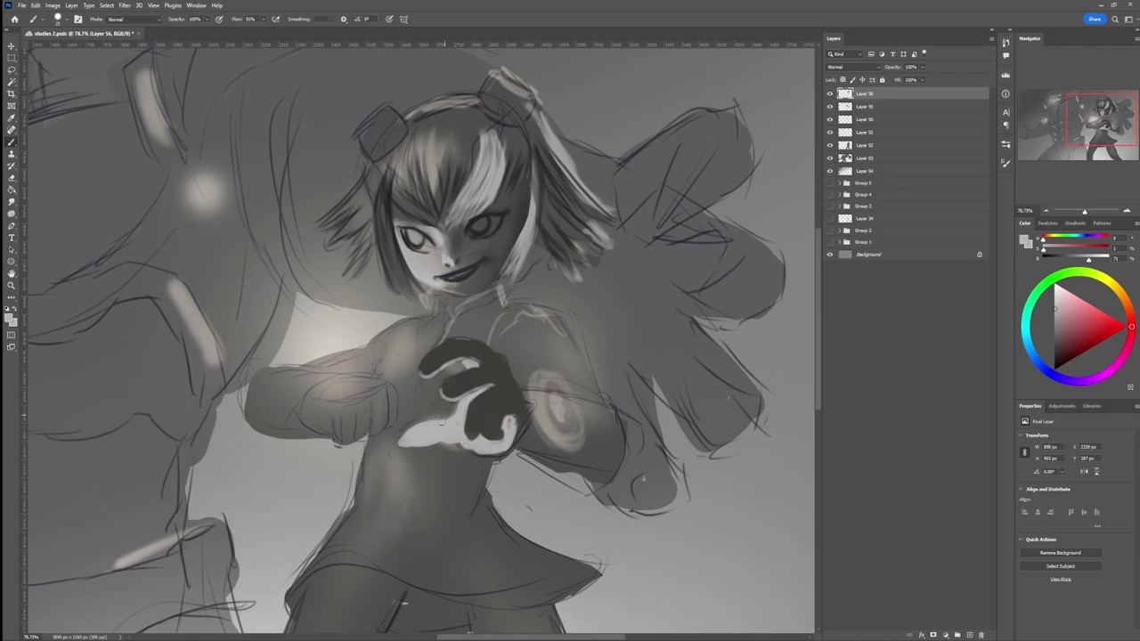
Step: Clean up the edges of the raised hand's light thumb with a larger eraser
key(e)
key(bracketright)
key(bracketright)
key(bracketright)
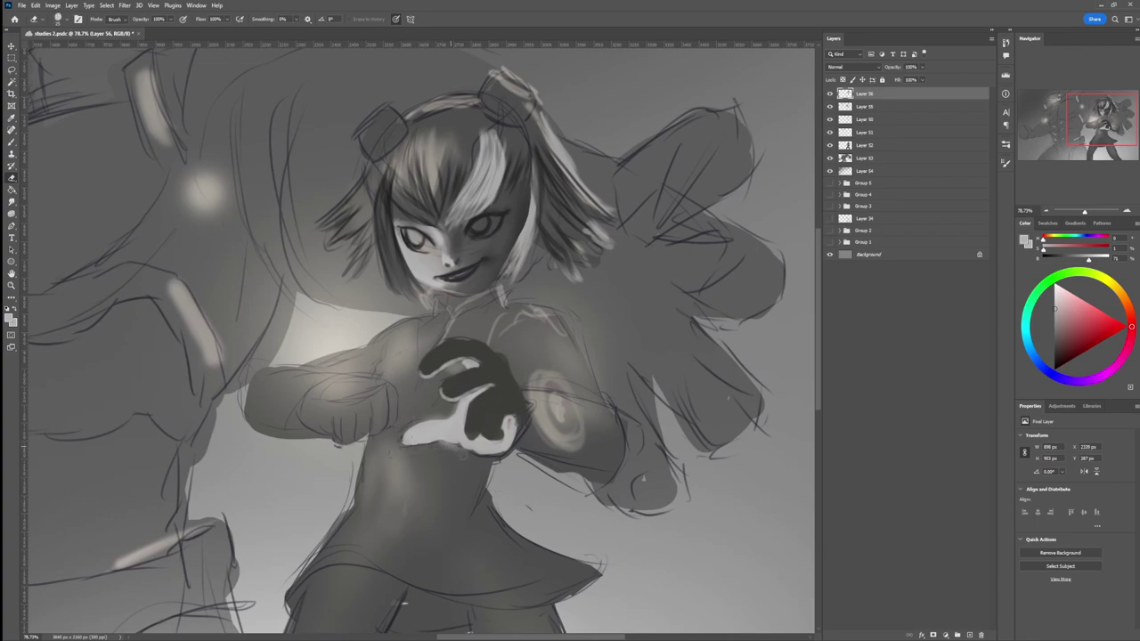
Step: Extend the hand's sampled dark gray around the palm's edge and down the underside of the raised forearm
key(b)
alt+click(514, 400)
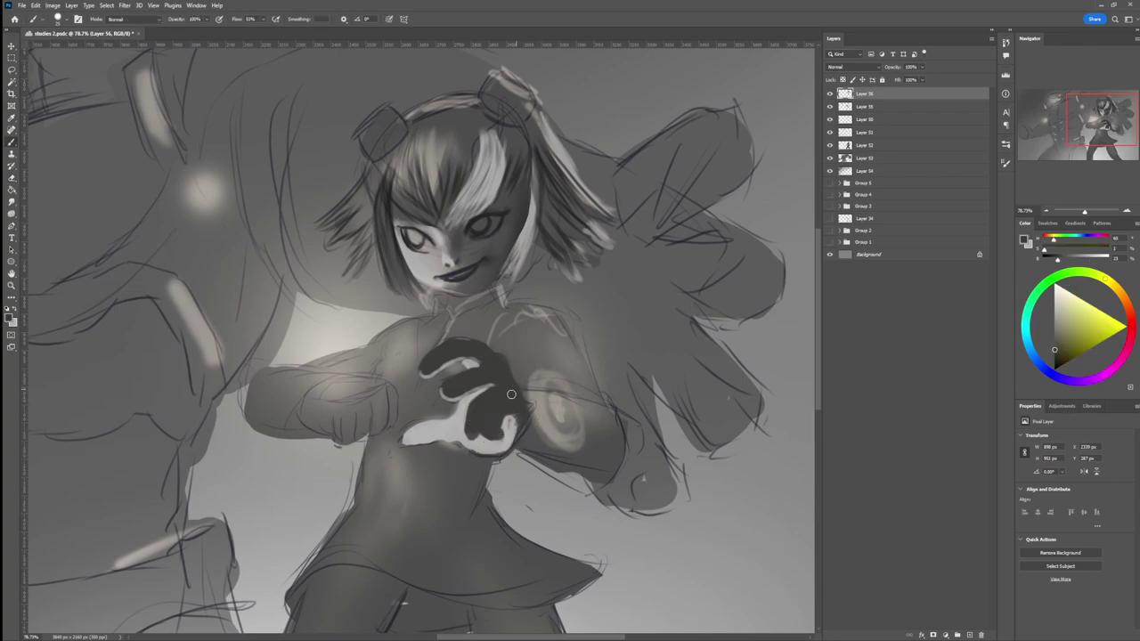
mouse_move(507, 418)
mouse_down()
mouse_move(516, 434)
mouse_move(467, 406)
mouse_up()
key(z)
mouse_move(533, 432)
mouse_down()
mouse_move(503, 408)
mouse_move(516, 416)
mouse_move(500, 374)
mouse_move(539, 431)
mouse_move(576, 447)
mouse_move(500, 412)
mouse_move(555, 453)
mouse_move(496, 418)
mouse_move(573, 447)
mouse_up()
key(b)
Step: Block in the girl's other hand as a dark gray fist over the sketched fingers
key(z)
drag(535, 395, 424, 393)
mouse_move(531, 429)
mouse_down()
mouse_move(529, 354)
mouse_move(490, 354)
mouse_up()
key(b)
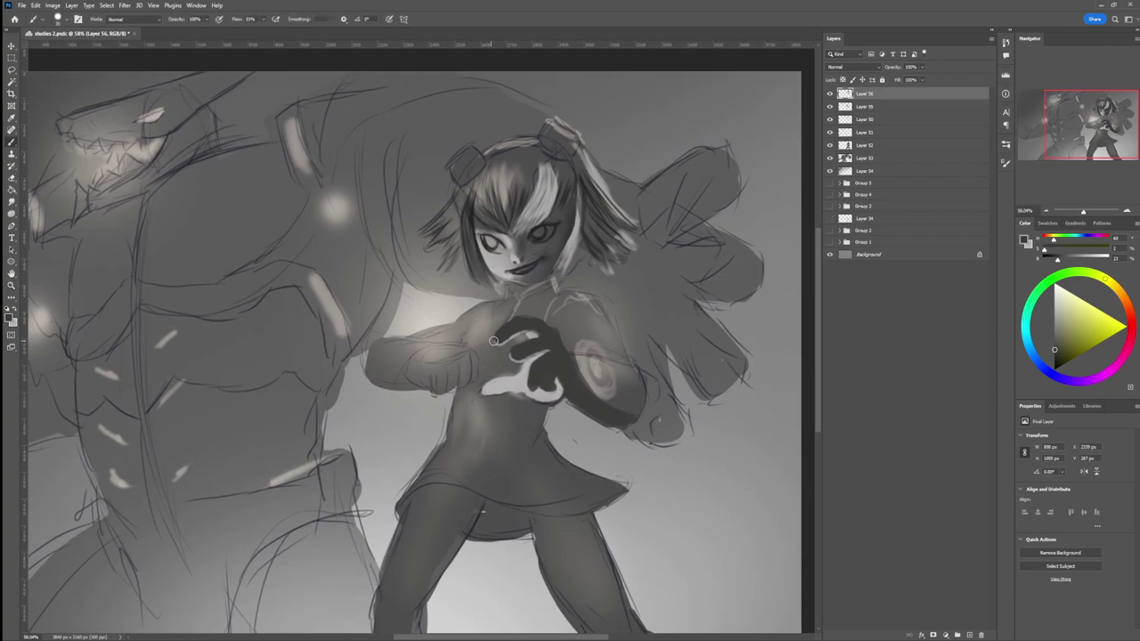
mouse_move(472, 364)
mouse_down()
mouse_move(453, 389)
mouse_move(443, 376)
mouse_move(440, 390)
mouse_move(440, 372)
mouse_move(472, 357)
mouse_move(440, 373)
mouse_move(435, 393)
mouse_move(408, 376)
mouse_up()
Step: Shade the knuckles and back of the fist with lighter grays, using a larger brush and tones sampled from the arm
click(1054, 305)
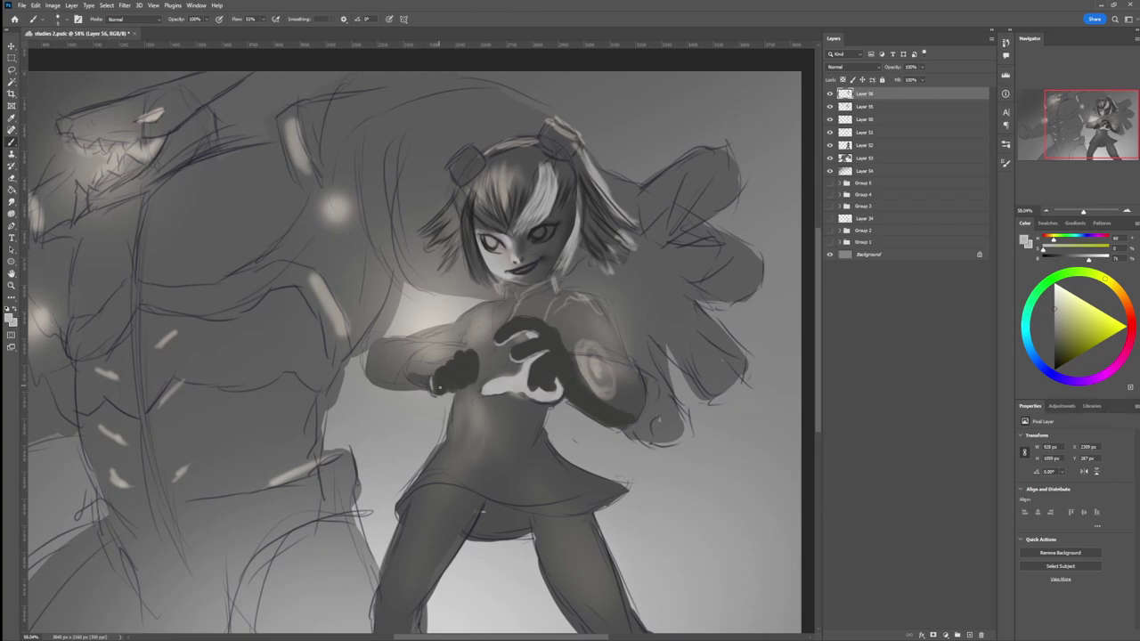
key(])
key(])
drag(439, 372, 477, 356)
alt+click(439, 368)
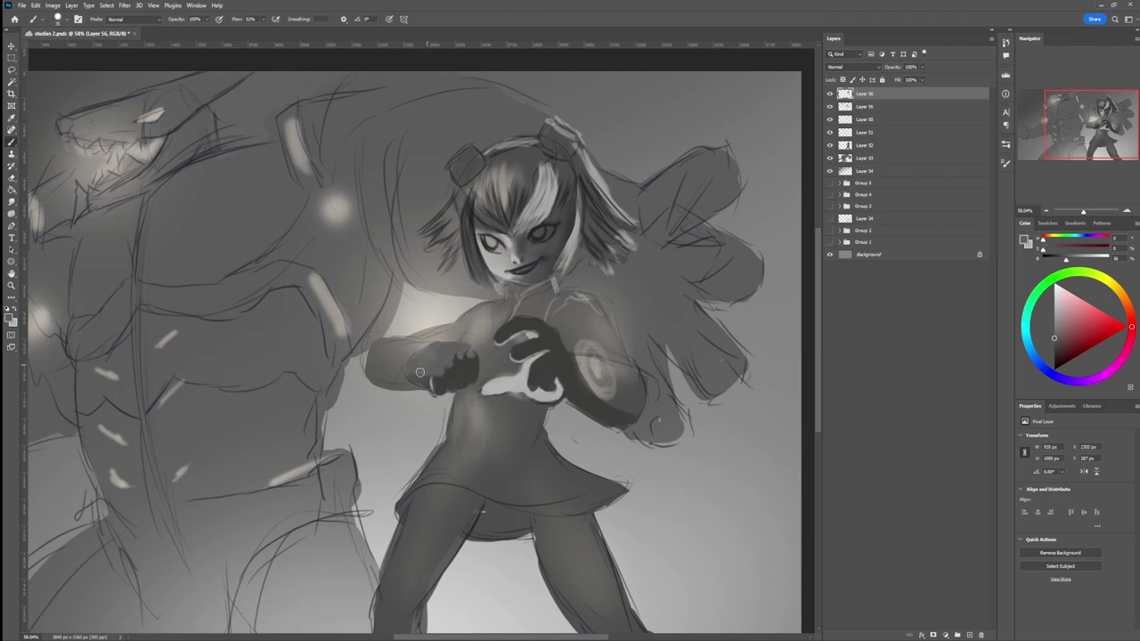
alt+click(433, 378)
Step: Draw a light-gray glowing ring above the fist and the edge lines of its beam with a tone sampled from the face
alt+click(492, 263)
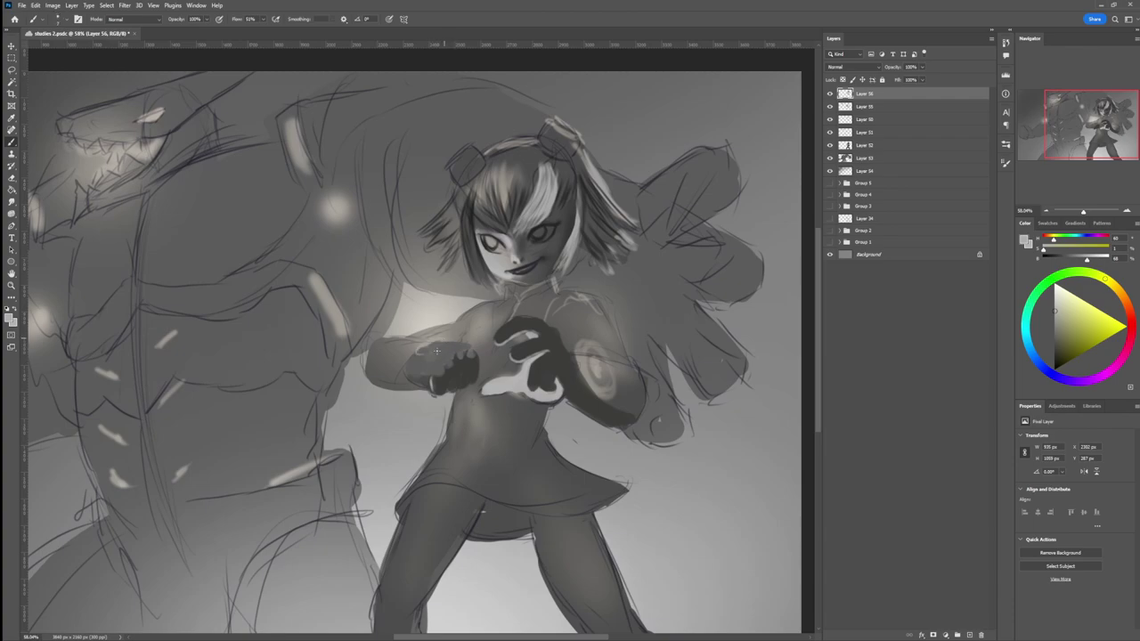
mouse_move(445, 338)
mouse_down()
mouse_move(459, 349)
mouse_move(439, 356)
mouse_move(448, 344)
mouse_up()
drag(460, 338, 468, 316)
drag(390, 318, 378, 297)
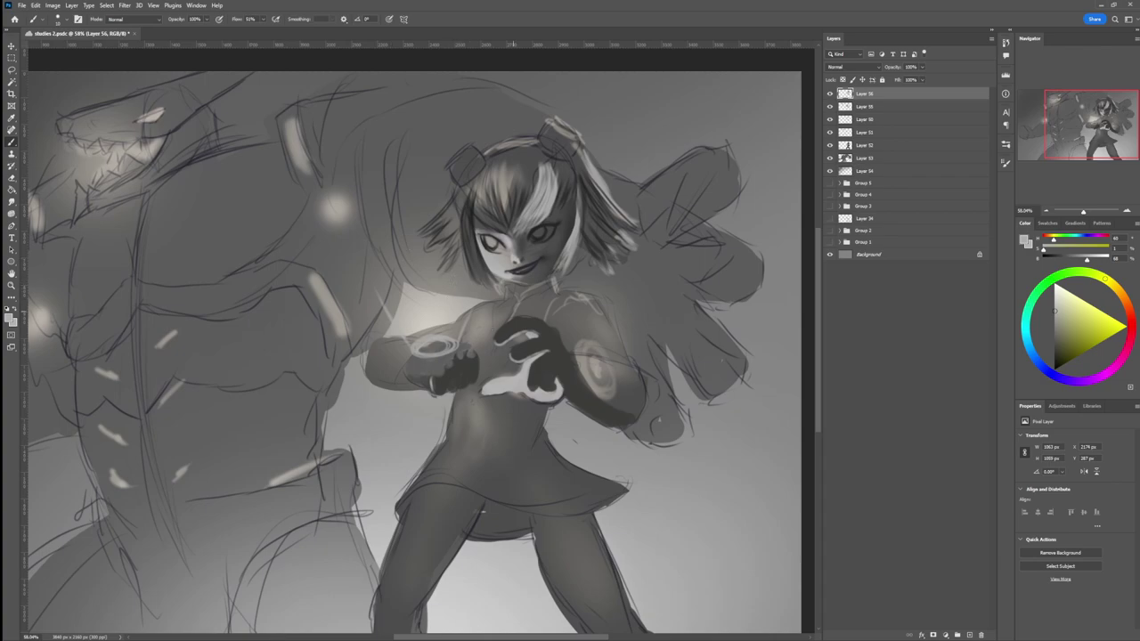
click(716, 347)
click(698, 374)
Step: Select a cone-shaped beam above the fist freehand, fill it with a white glow using a huge soft brush, and clear the selection
key(l)
mouse_move(413, 349)
mouse_down()
mouse_move(331, 225)
mouse_move(332, 179)
mouse_move(517, 208)
mouse_move(457, 352)
mouse_move(423, 359)
mouse_up()
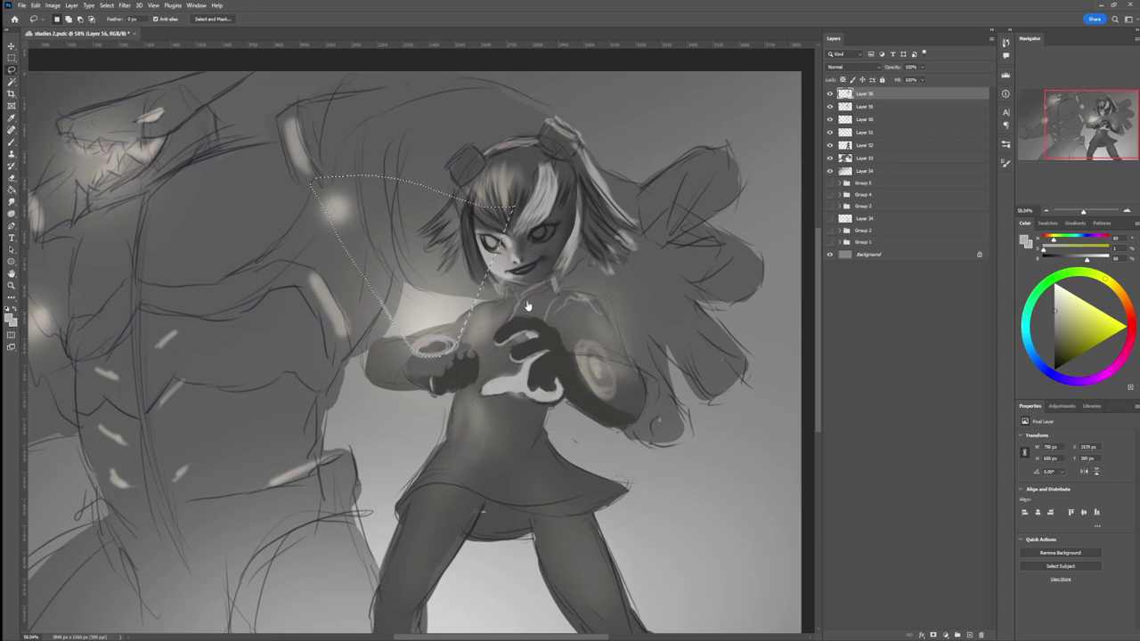
key(b)
click(1055, 283)
key(bracketright)
key(bracketright)
key(bracketright)
key(bracketright)
key(bracketright)
key(bracketright)
click(433, 351)
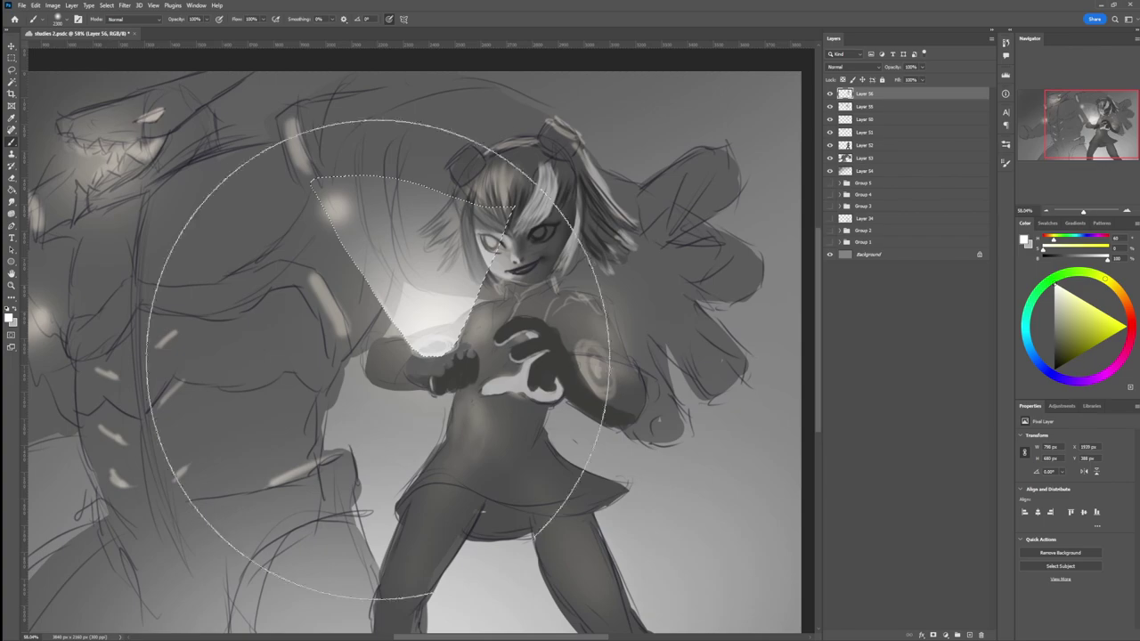
key(ctrl+d)
Step: Fade the beam's upper edge and the glow over the girl's hair and face with a large soft eraser
key(e)
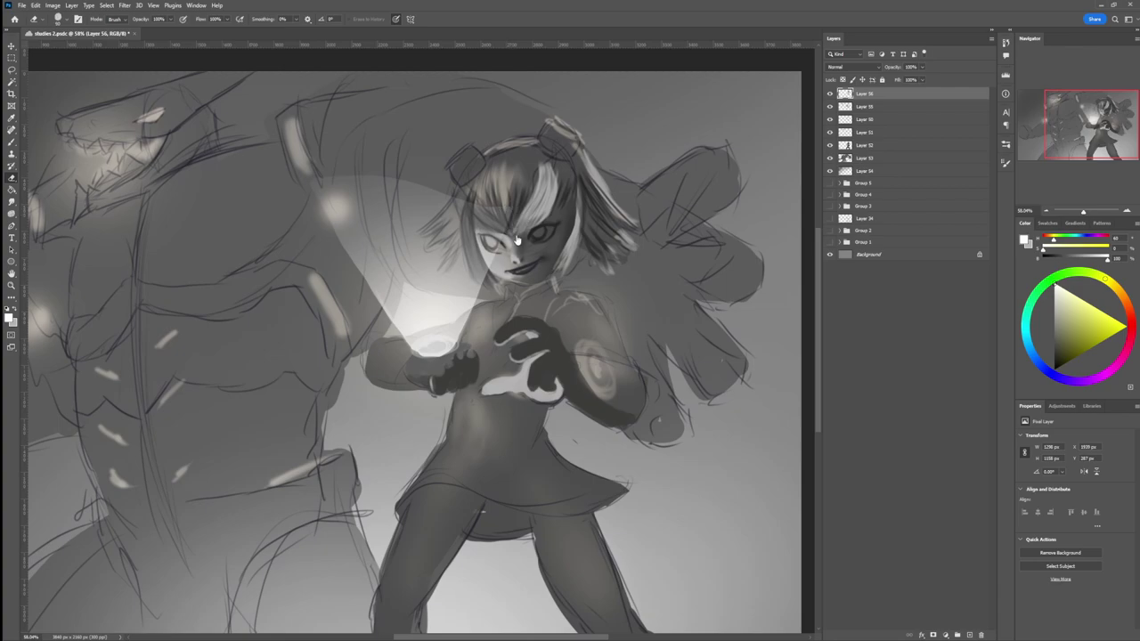
key(bracketright)
key(bracketright)
key(bracketright)
key(bracketright)
key(bracketright)
key(bracketright)
key(bracketright)
key(bracketright)
key(bracketright)
key(bracketright)
key(bracketright)
key(bracketright)
key(bracketright)
drag(520, 194, 501, 214)
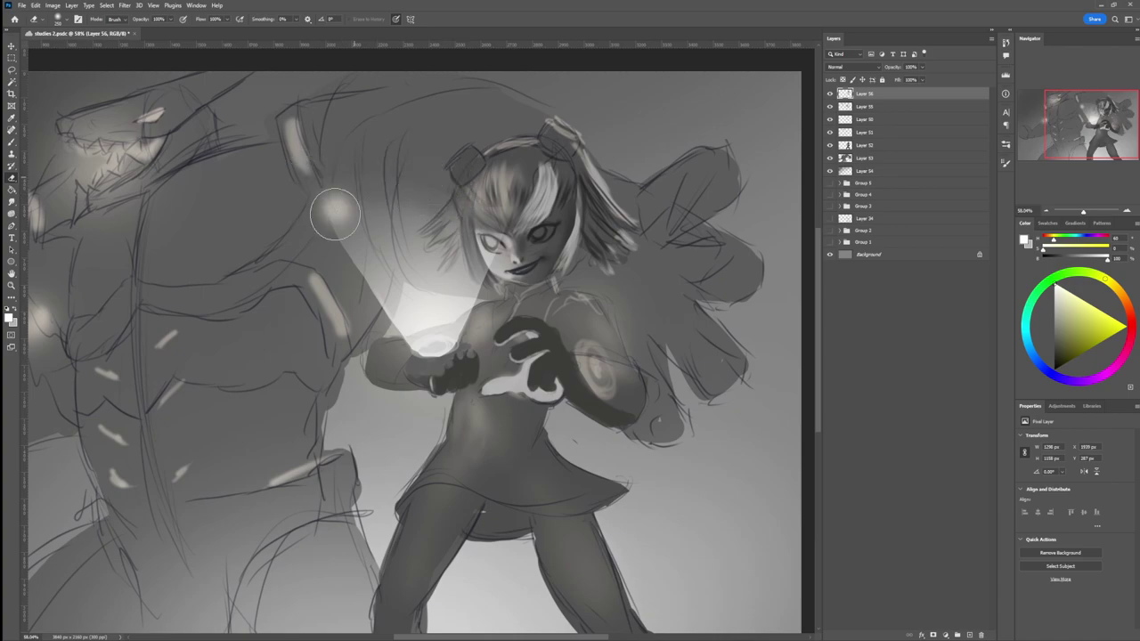
Step: Soften the beam's outer edge on the creature's side with a still larger eraser
key(bracketright)
key(bracketright)
key(bracketright)
key(bracketright)
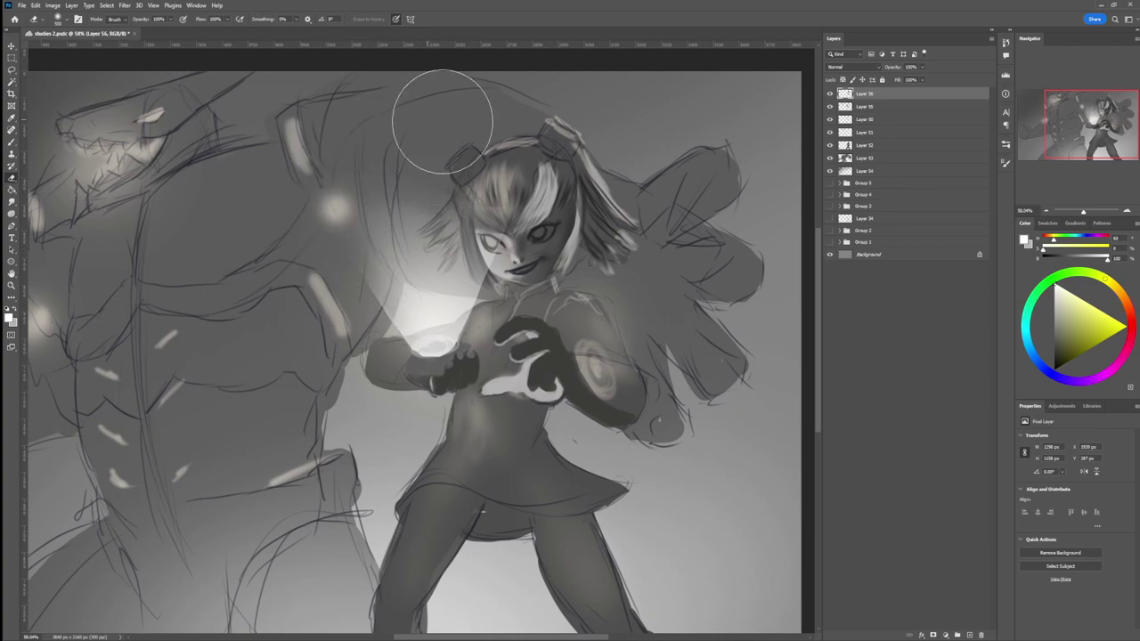
Step: Select the girl's dress freehand from the chest around the hands down to the skirt hem
key(z)
drag(495, 321, 452, 298)
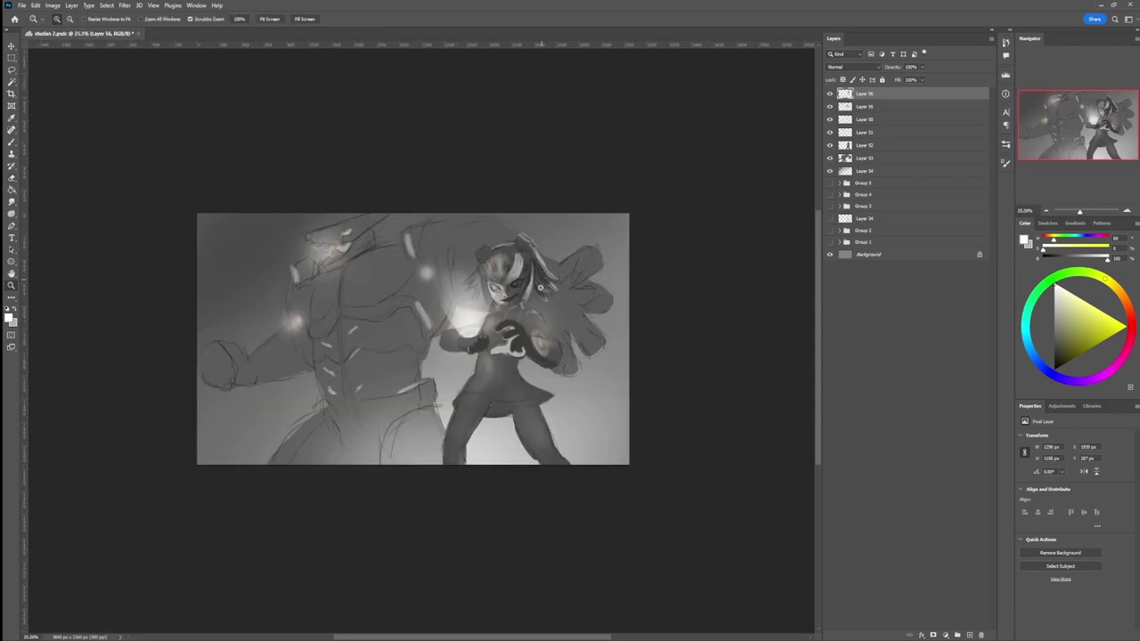
drag(543, 391, 503, 392)
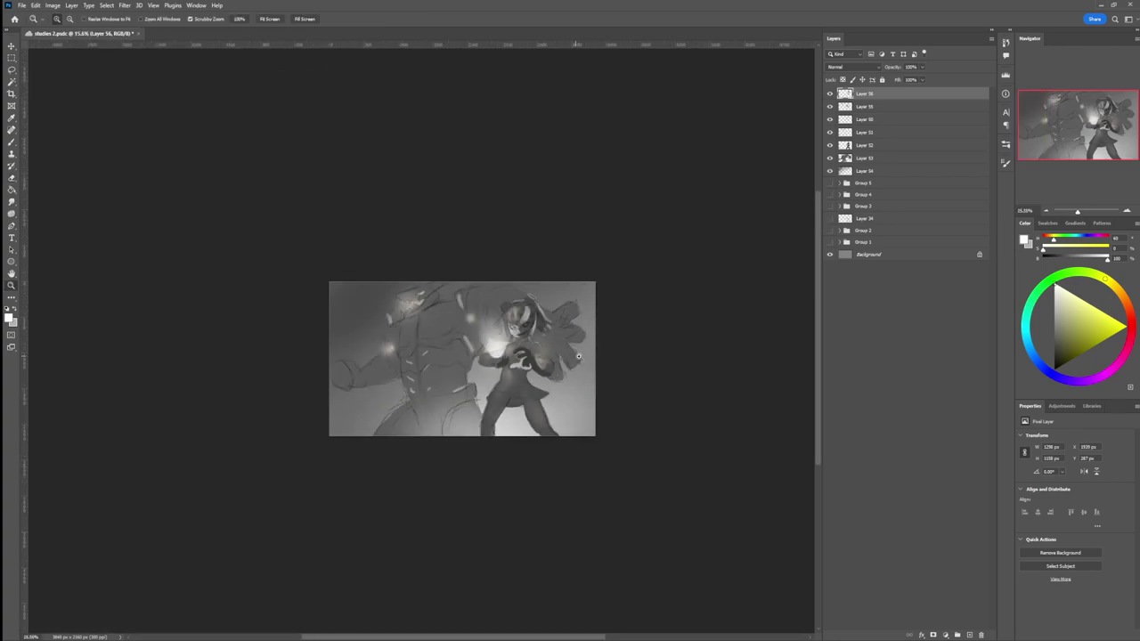
drag(534, 342, 567, 333)
mouse_move(490, 377)
mouse_down()
mouse_move(530, 364)
mouse_move(481, 383)
mouse_up()
key(b)
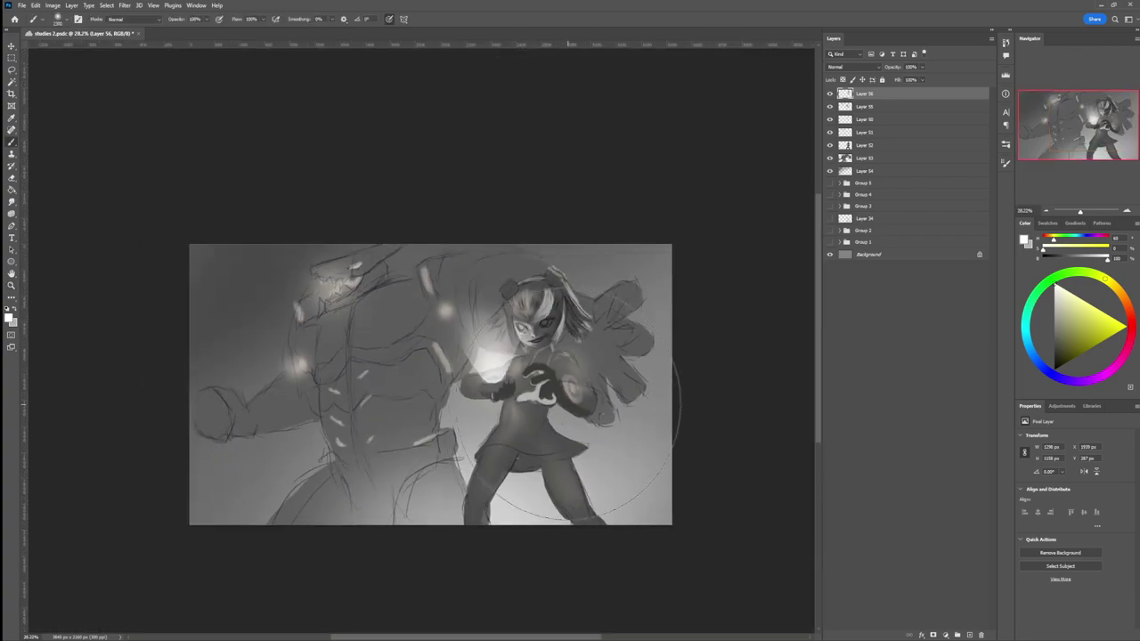
key(l)
key(b)
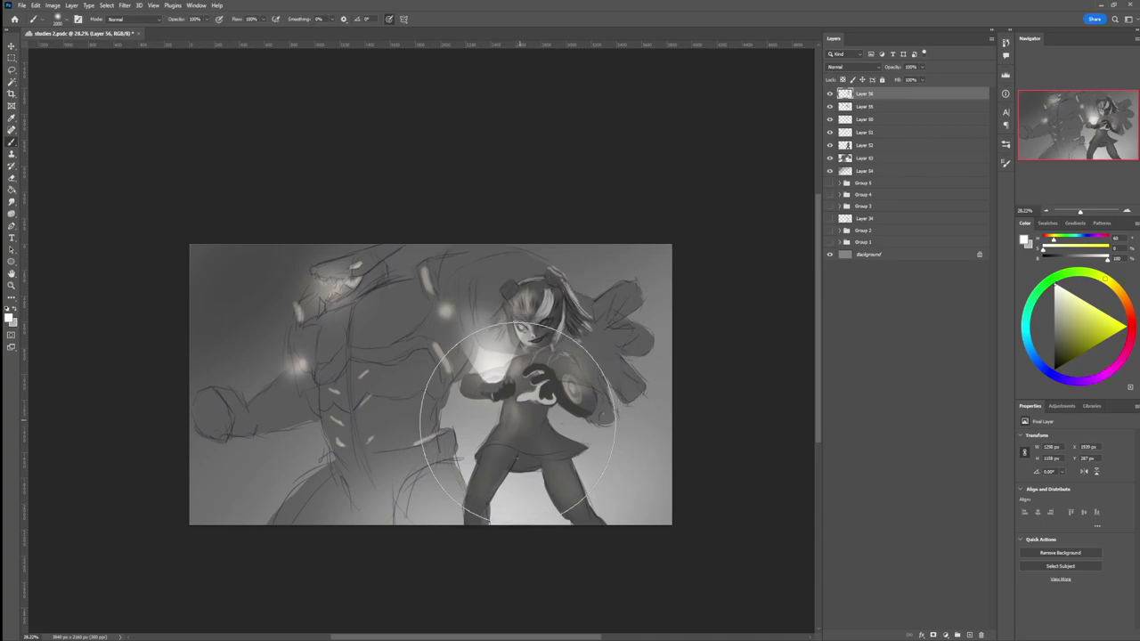
key(l)
mouse_move(504, 402)
mouse_down()
mouse_move(476, 464)
mouse_move(500, 452)
mouse_move(551, 463)
mouse_move(589, 455)
mouse_move(551, 410)
mouse_move(520, 403)
mouse_move(532, 386)
mouse_move(548, 393)
mouse_move(529, 384)
mouse_move(529, 356)
mouse_move(507, 405)
mouse_up()
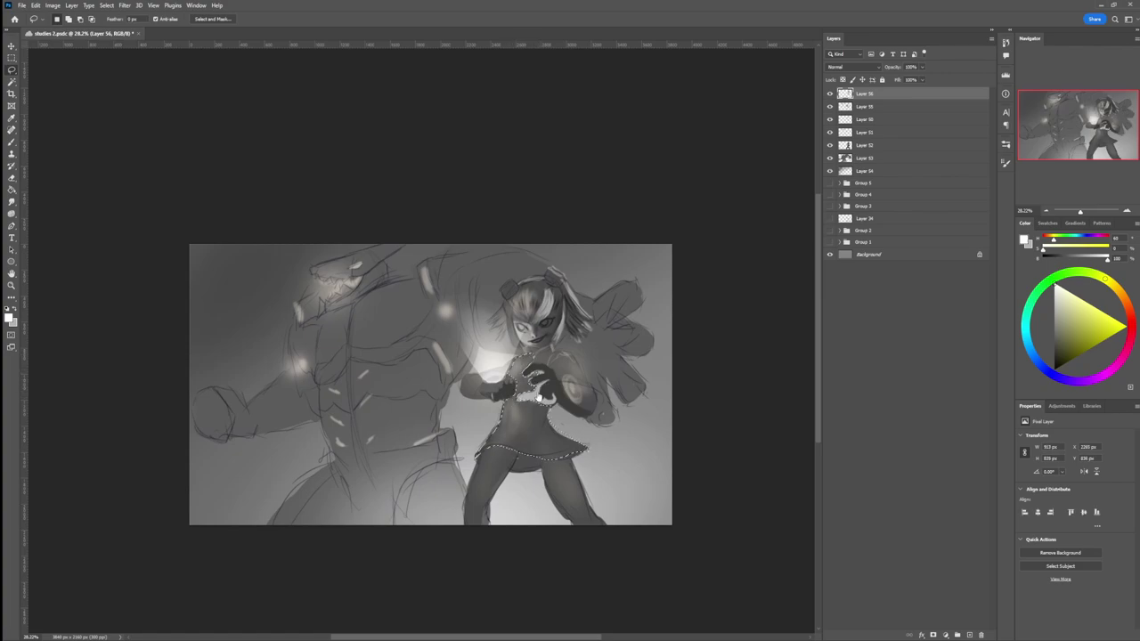
Step: Brush a soft light gray over the selected dress with a very large brush
key(b)
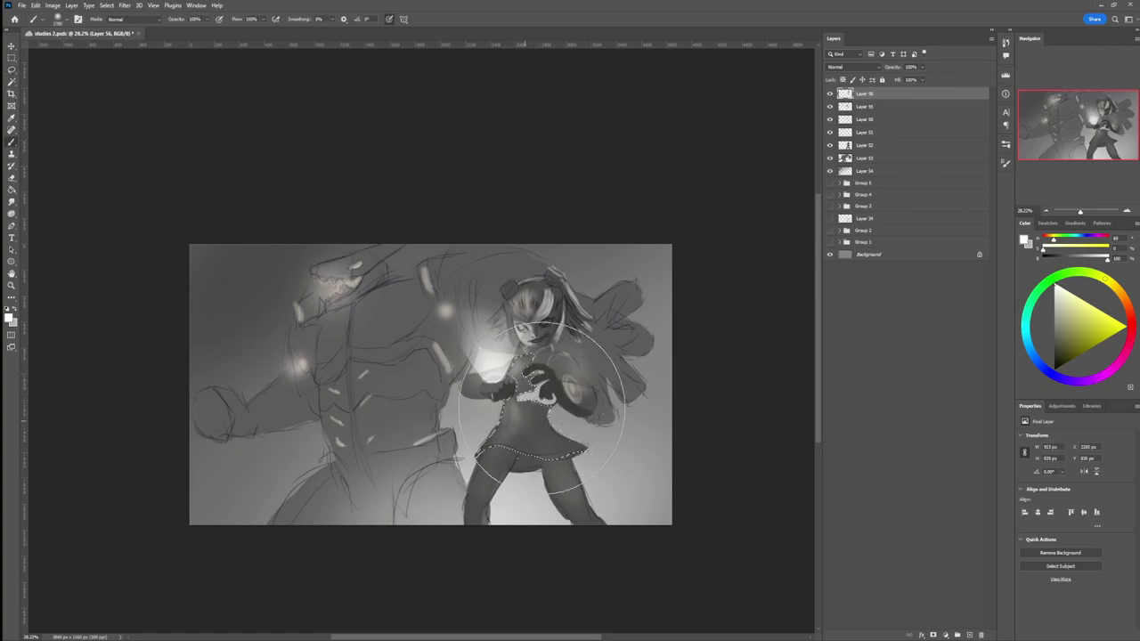
click(1054, 300)
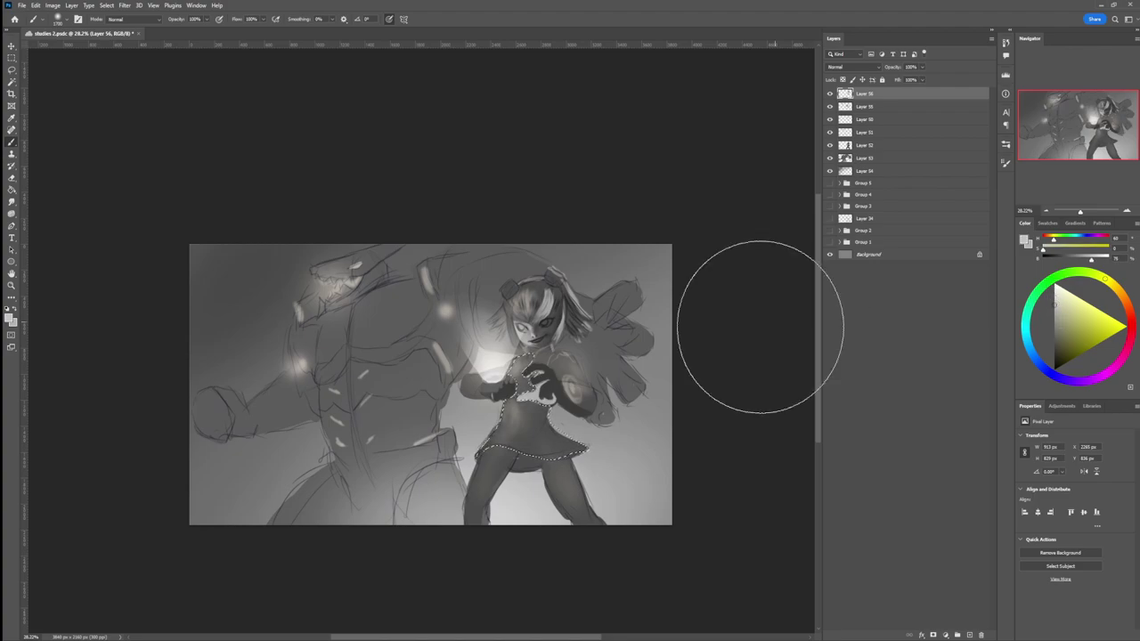
drag(479, 440, 493, 430)
Step: Shade the skirt and waist with a dark gray of 26% brightness and a smaller soft brush
key(bracketleft)
key(bracketleft)
key(bracketleft)
click(1053, 346)
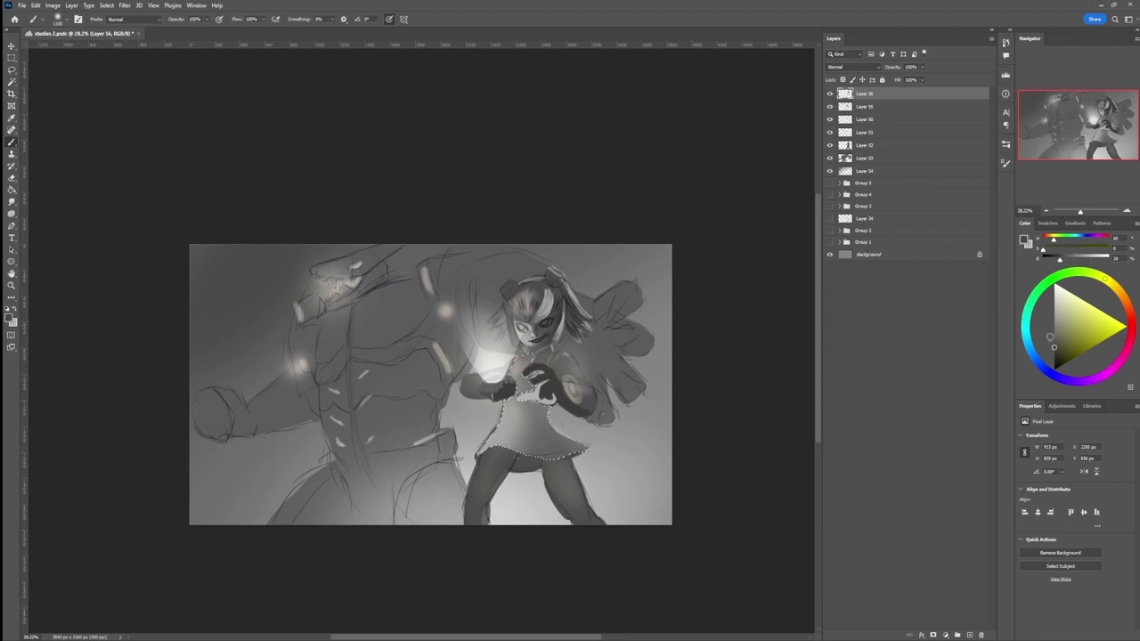
key(bracketleft)
key(bracketleft)
key(bracketleft)
mouse_move(528, 467)
mouse_down()
mouse_move(524, 392)
mouse_move(536, 470)
mouse_move(535, 412)
mouse_up()
Step: Darken the dress's chest and waist around the hands with a much smaller soft brush in the same dark gray
key(bracketleft)
key(bracketleft)
key(bracketleft)
key(bracketleft)
key(bracketleft)
key(bracketleft)
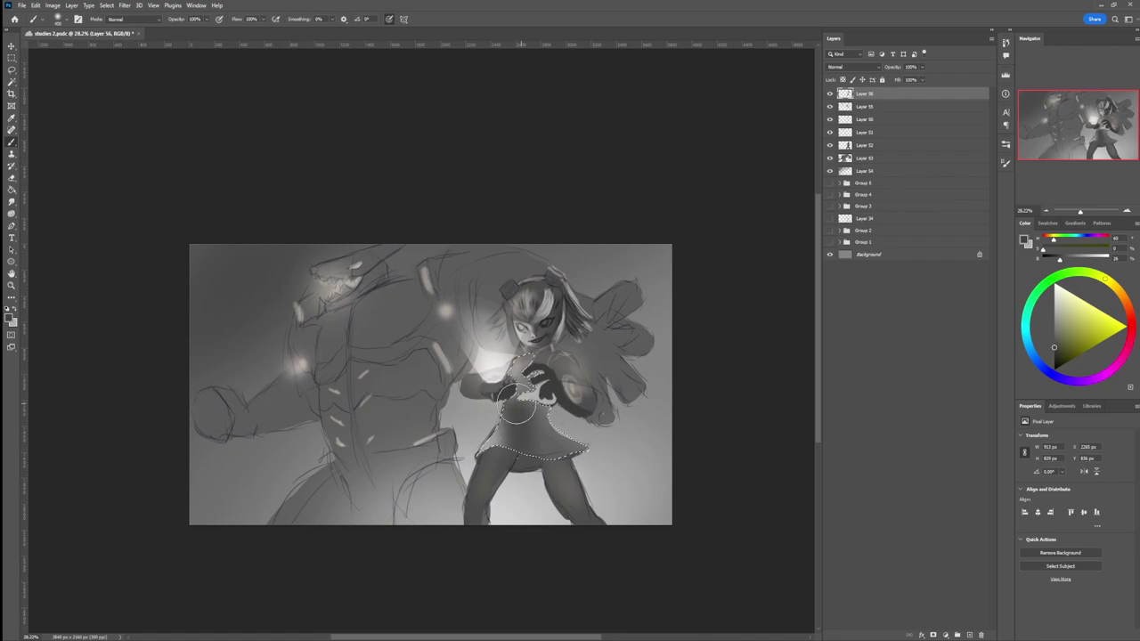
drag(538, 375, 534, 358)
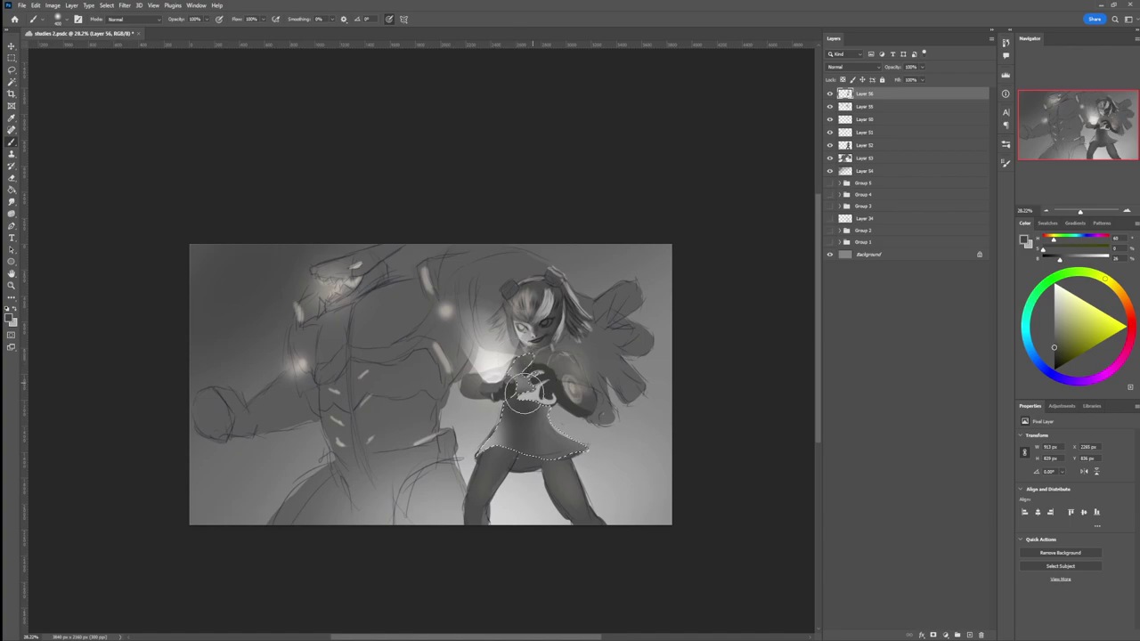
mouse_move(520, 428)
mouse_down()
mouse_move(530, 374)
mouse_move(532, 402)
mouse_up()
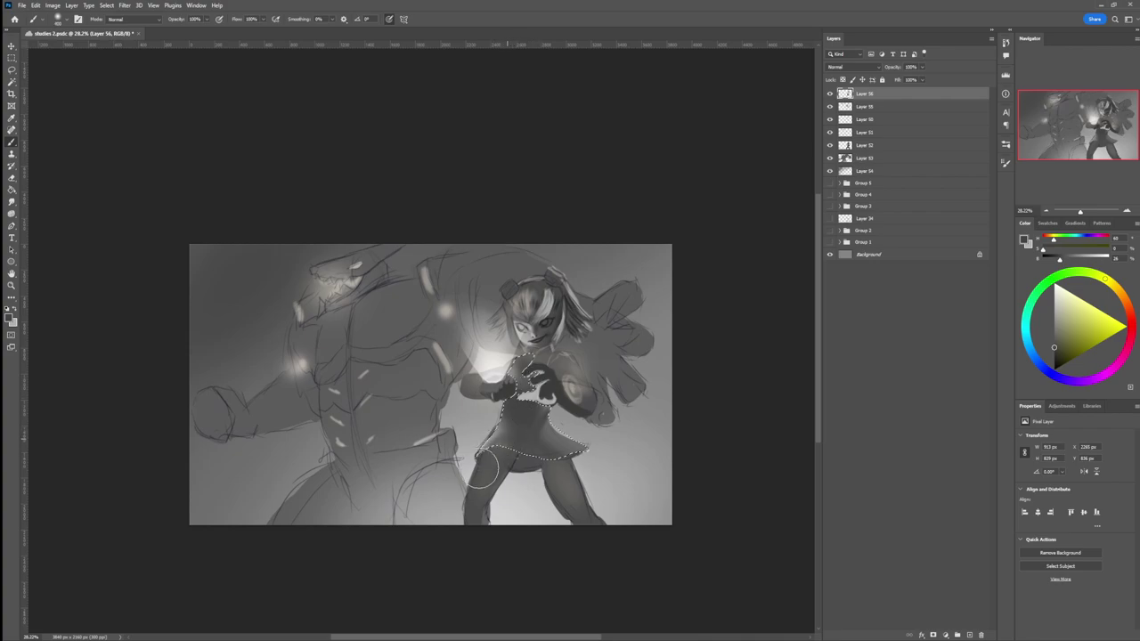
Step: Paint a light-gray trim along the skirt's hem with a small hard-edged brush and clear the selection
click(617, 369)
alt+click(516, 396)
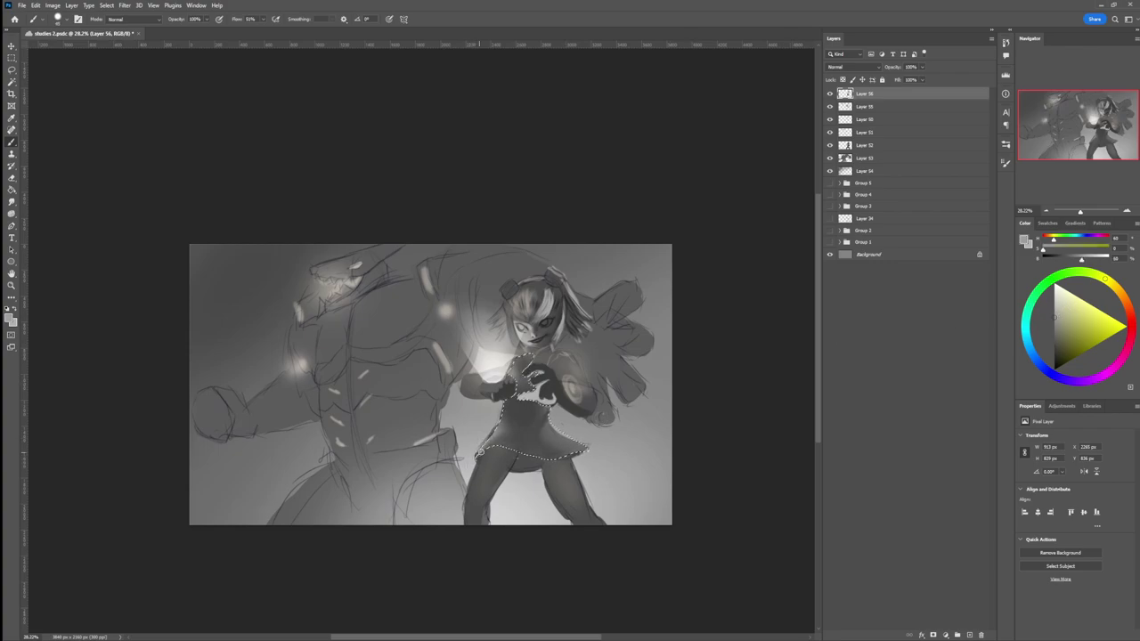
mouse_move(490, 446)
mouse_down()
mouse_move(552, 457)
mouse_move(588, 449)
mouse_up()
key(ctrl+d)
Step: Sample a dark gray from the dress and select the girl's neck and upper chest freehand, keeping the selection active
key(z)
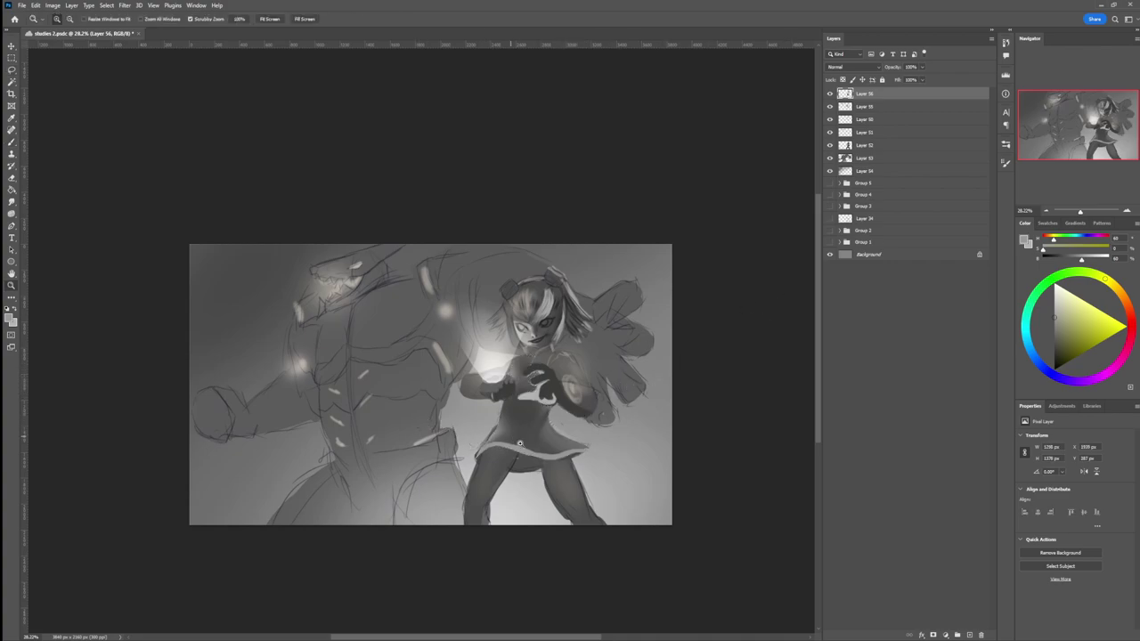
drag(518, 442, 476, 427)
scroll(531, 454, up, 2)
key(b)
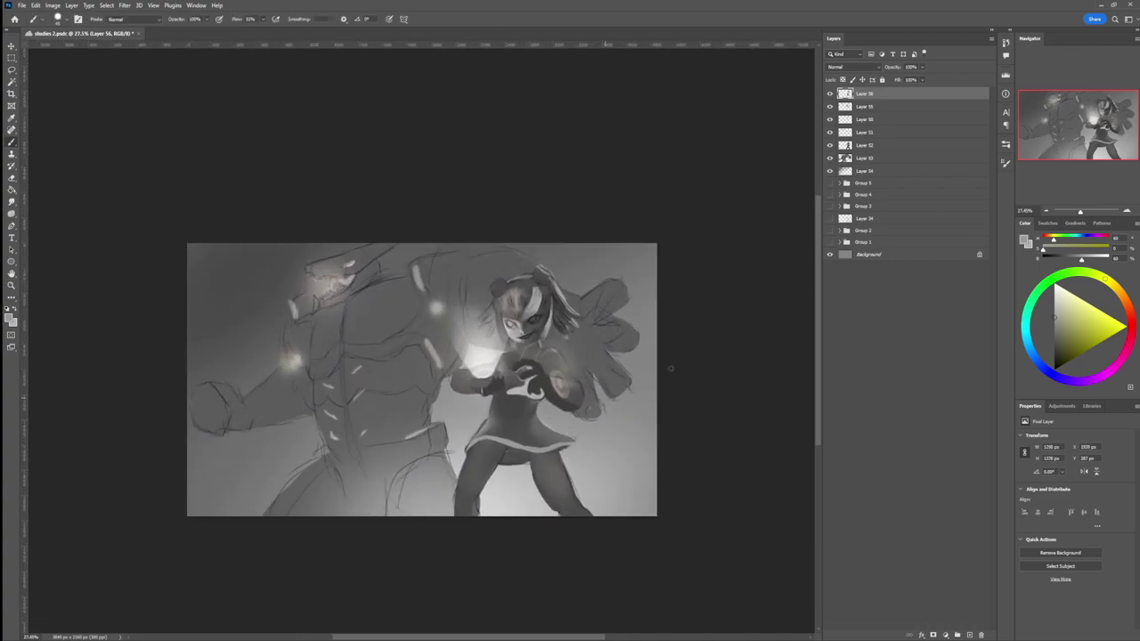
alt+click(500, 436)
key(l)
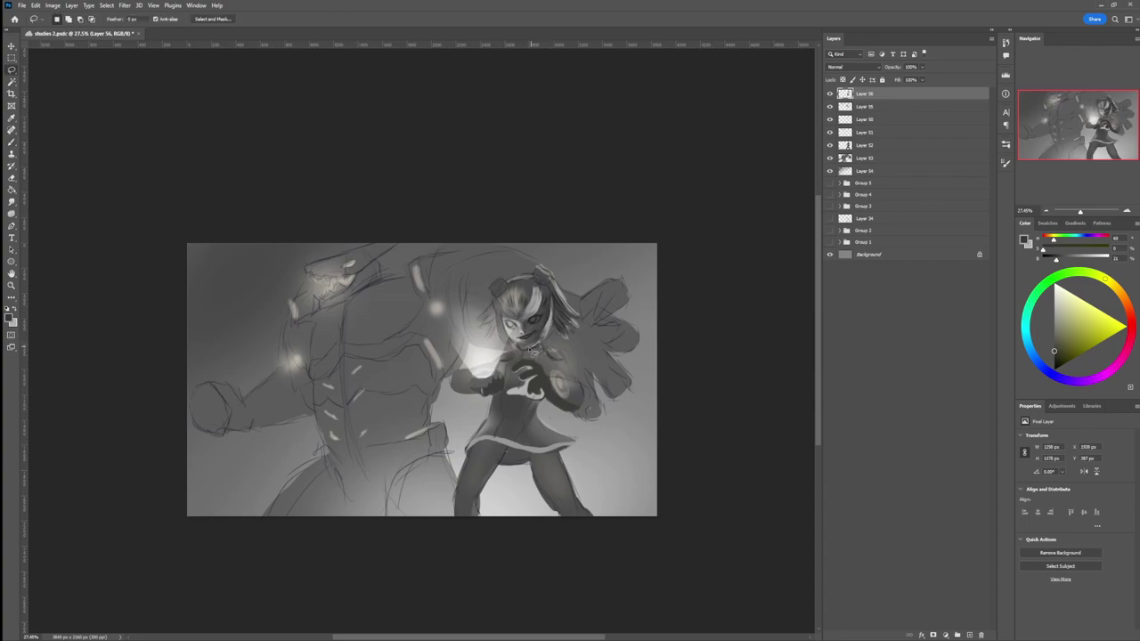
mouse_move(509, 356)
mouse_down()
mouse_move(510, 373)
mouse_move(547, 358)
mouse_move(552, 322)
mouse_up()
key(b)
key(ctrl+d)
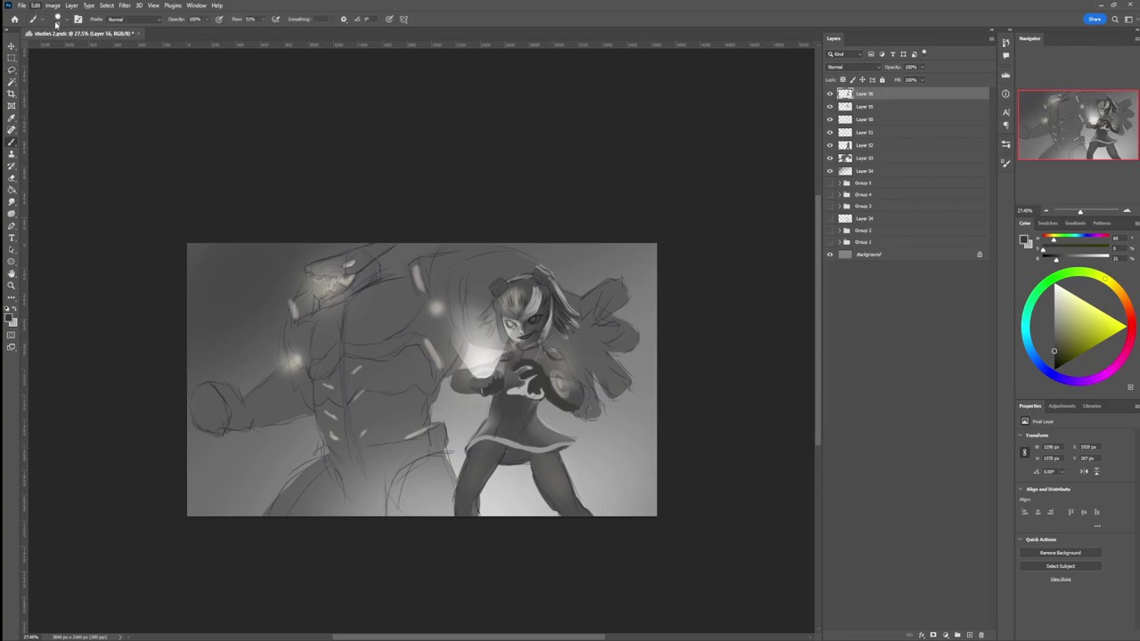
key(ctrl+z)
Step: Shade the girl's neck and upper chest inside the selection with dark grays and a lighter gray sampled from the picture
alt+click(529, 350)
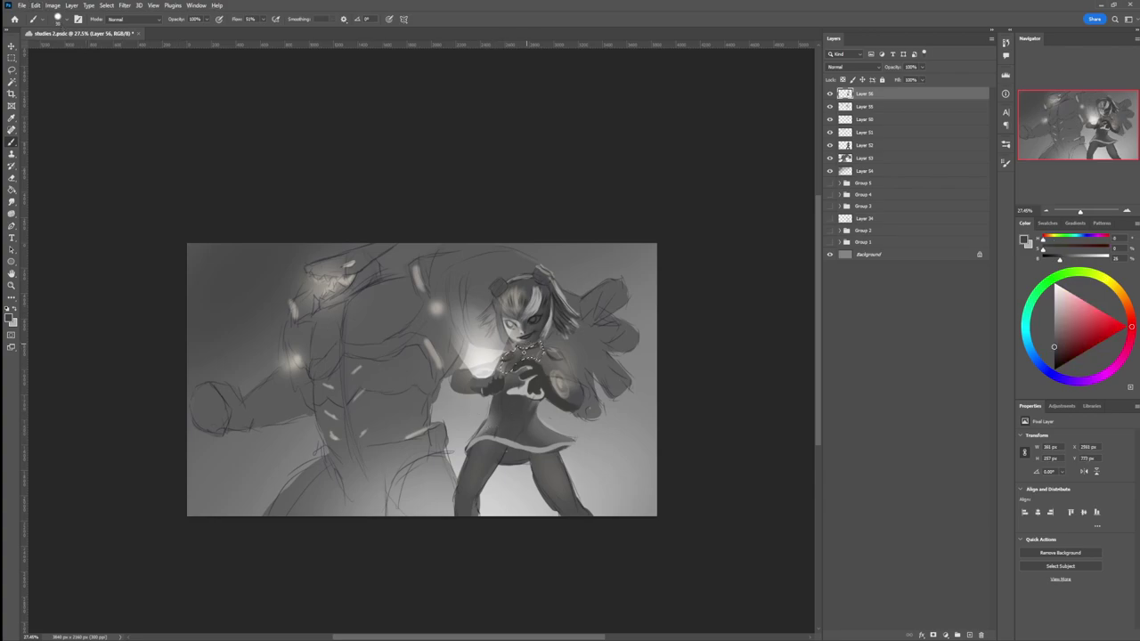
alt+click(553, 429)
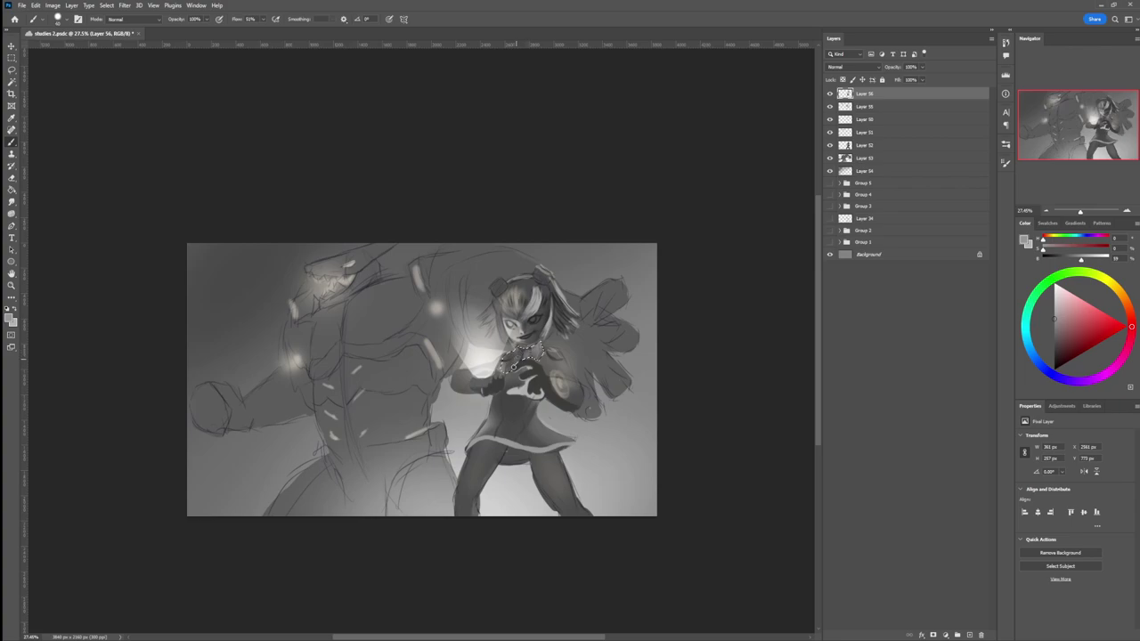
alt+click(520, 351)
alt+click(529, 355)
alt+click(518, 346)
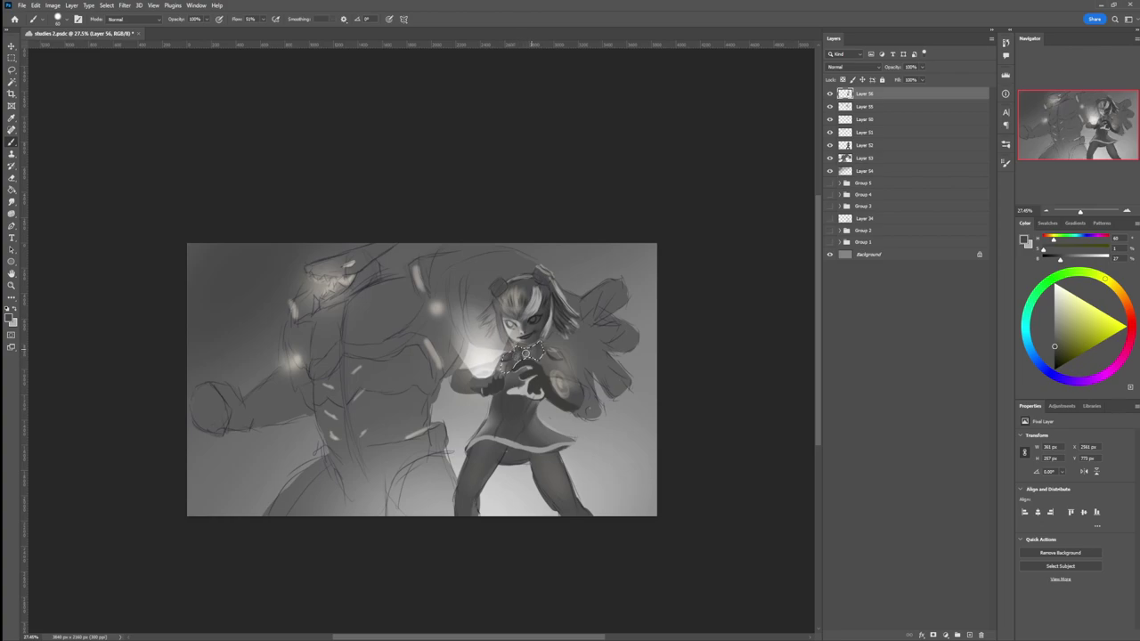
Step: Select the girl's shoulder and upper arm on the wing side freehand, shade them with sampled and lighter grays, and clear the selection
key(l)
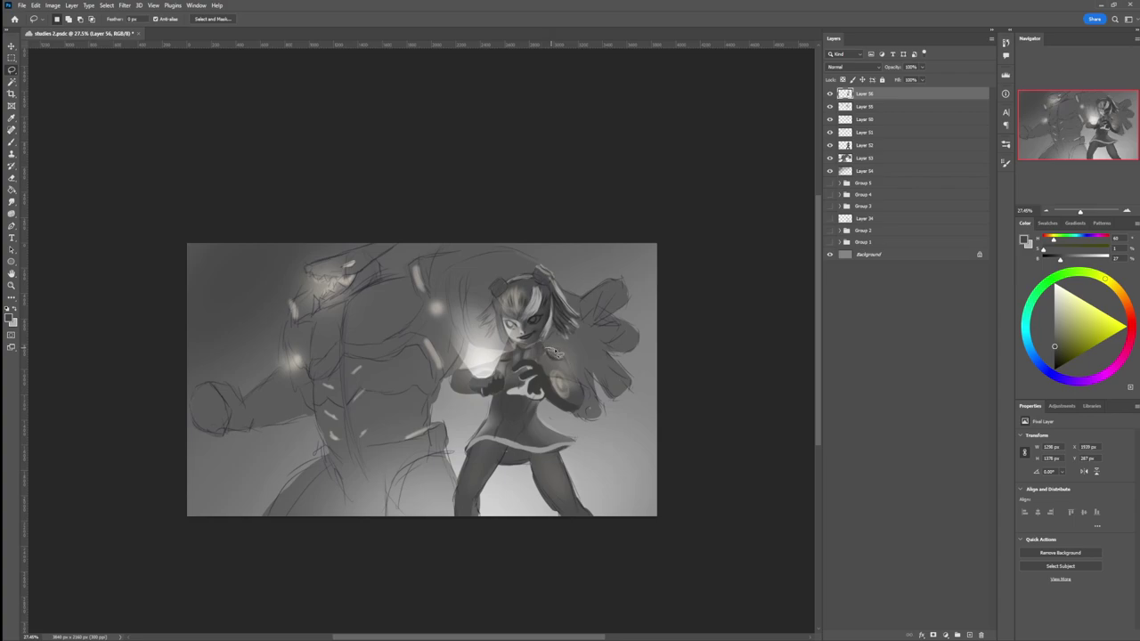
mouse_move(568, 363)
mouse_down()
mouse_move(577, 390)
mouse_move(543, 372)
mouse_up()
key(b)
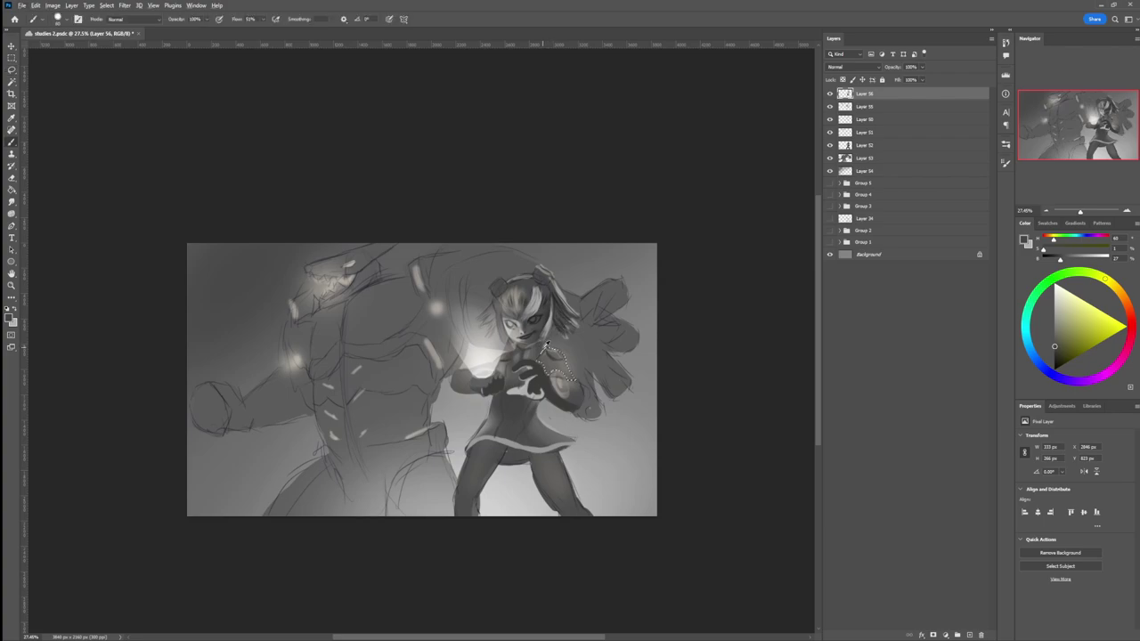
alt+click(544, 343)
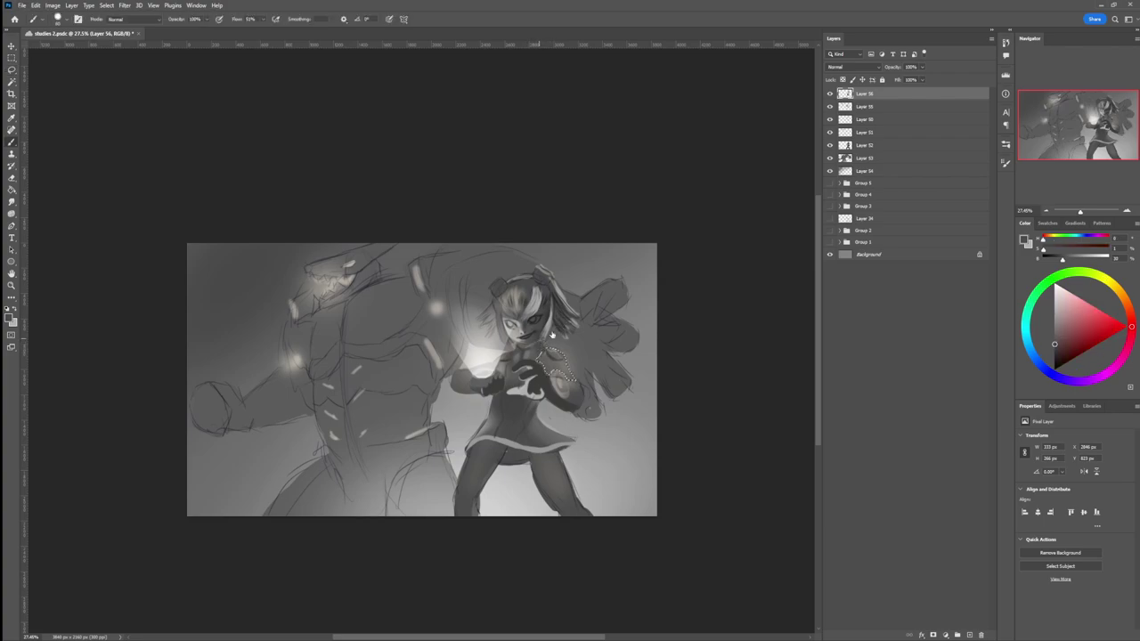
click(677, 371)
click(1054, 311)
alt+click(509, 357)
key(ctrl+d)
Step: Darken the girl's hand and wrist beside the glow with a sampled dark gray of 24% brightness
key(l)
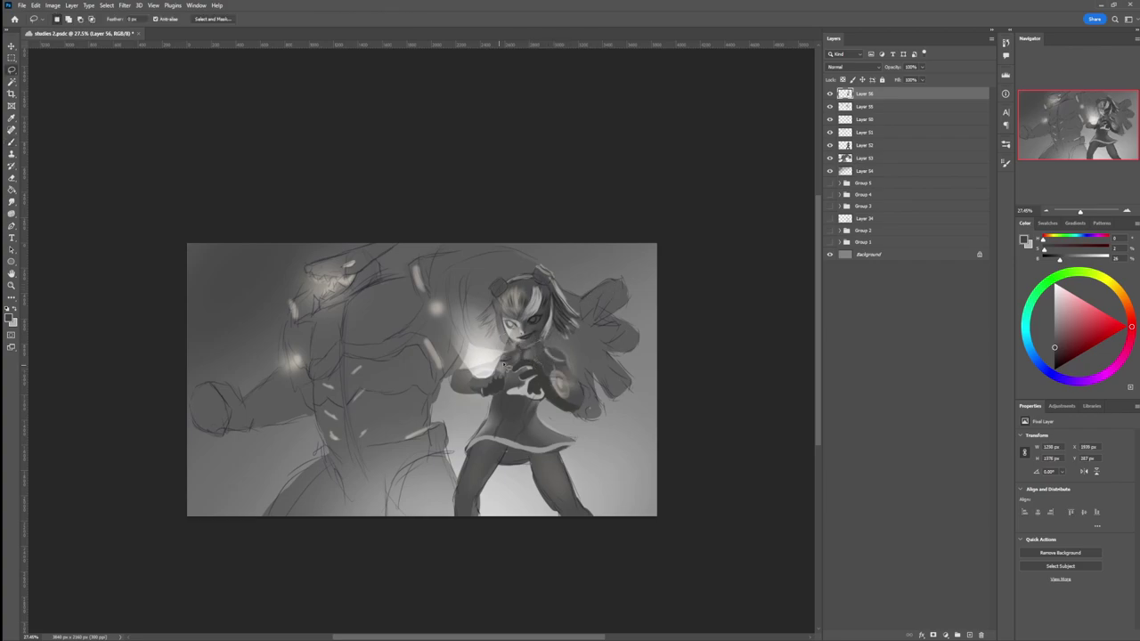
key(z)
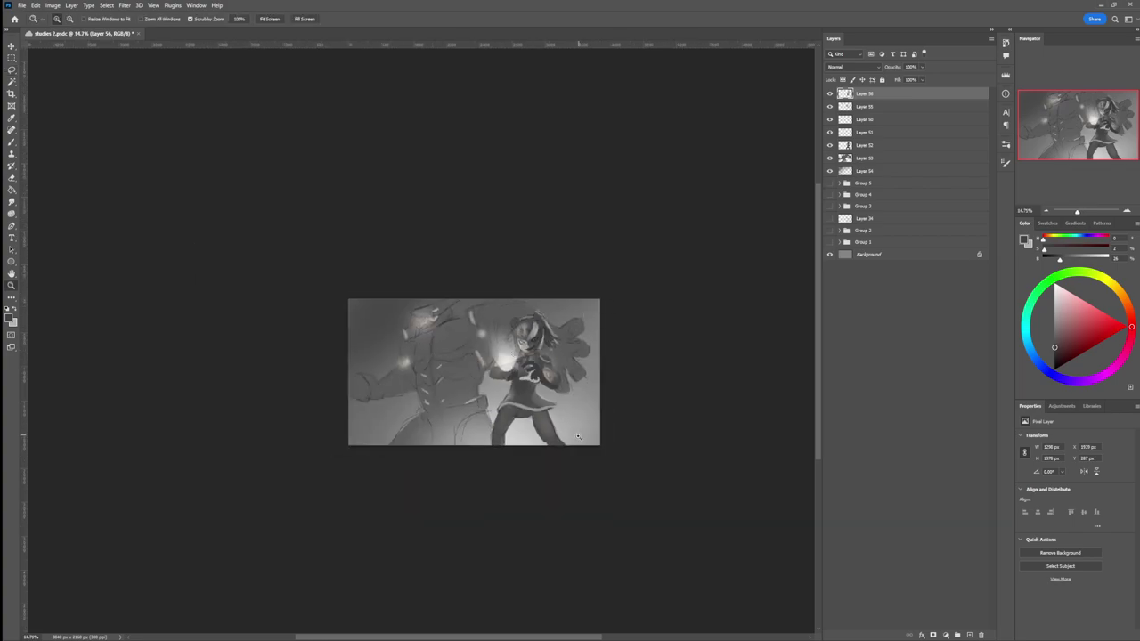
drag(579, 453, 579, 402)
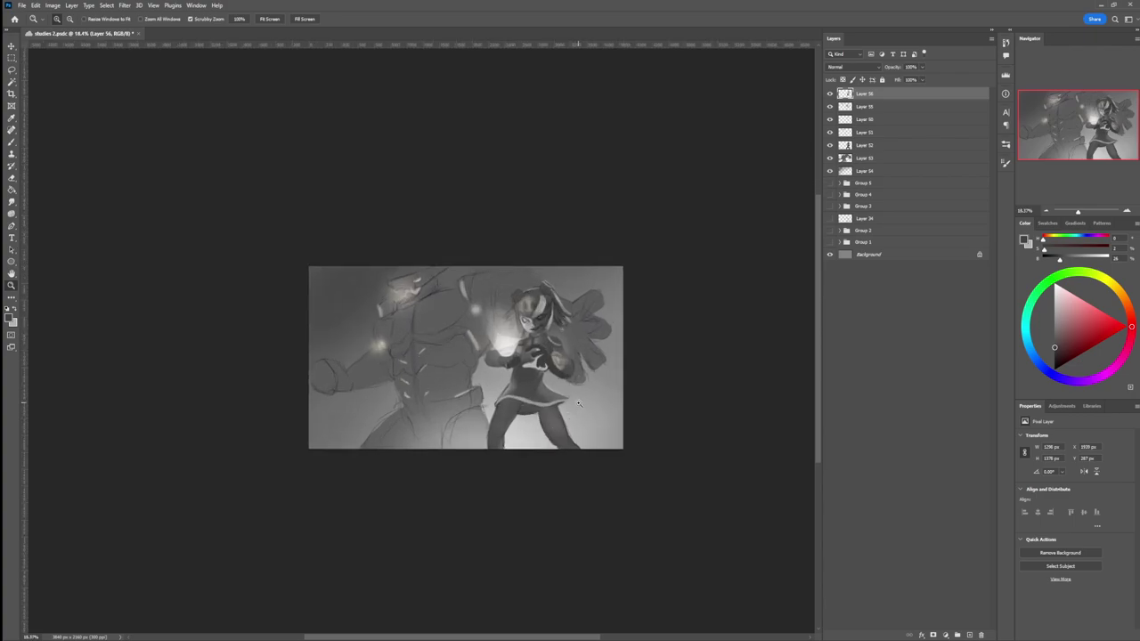
drag(528, 374, 532, 377)
key(l)
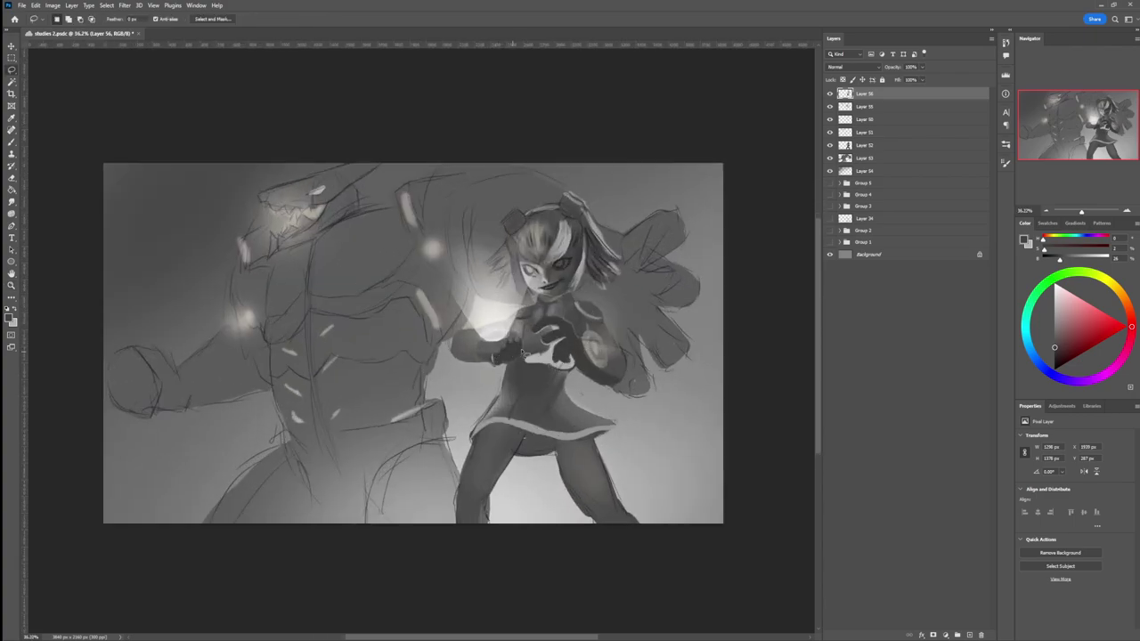
key(b)
alt+click(508, 356)
key(l)
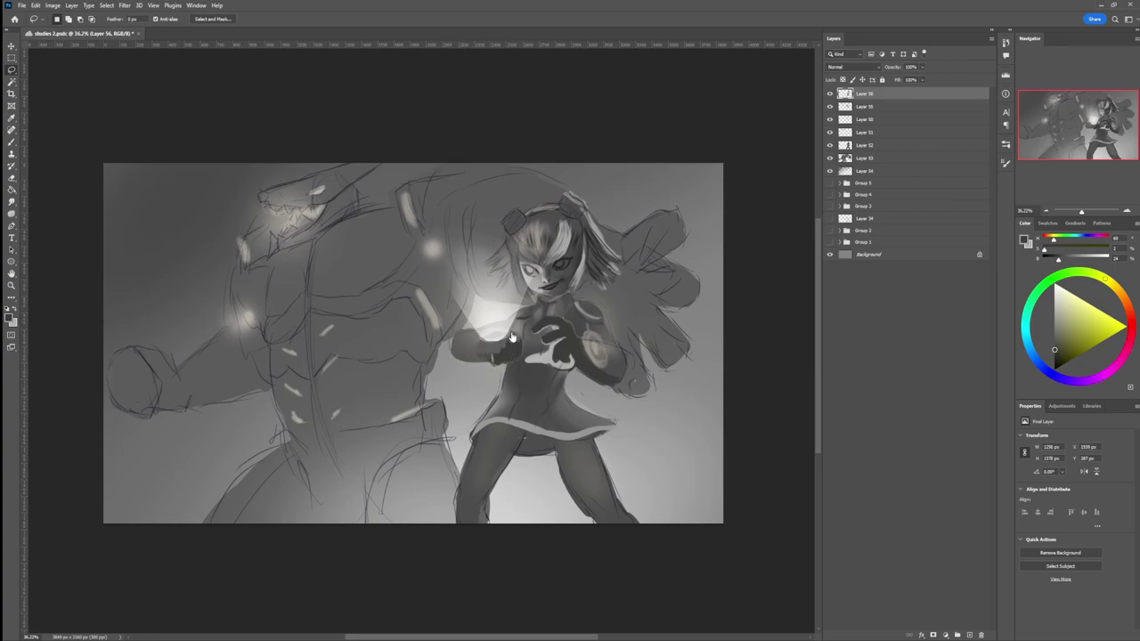
Step: Select the girl's forearm below the glow freehand, darken it with the same dark gray, and clear the selection
key(b)
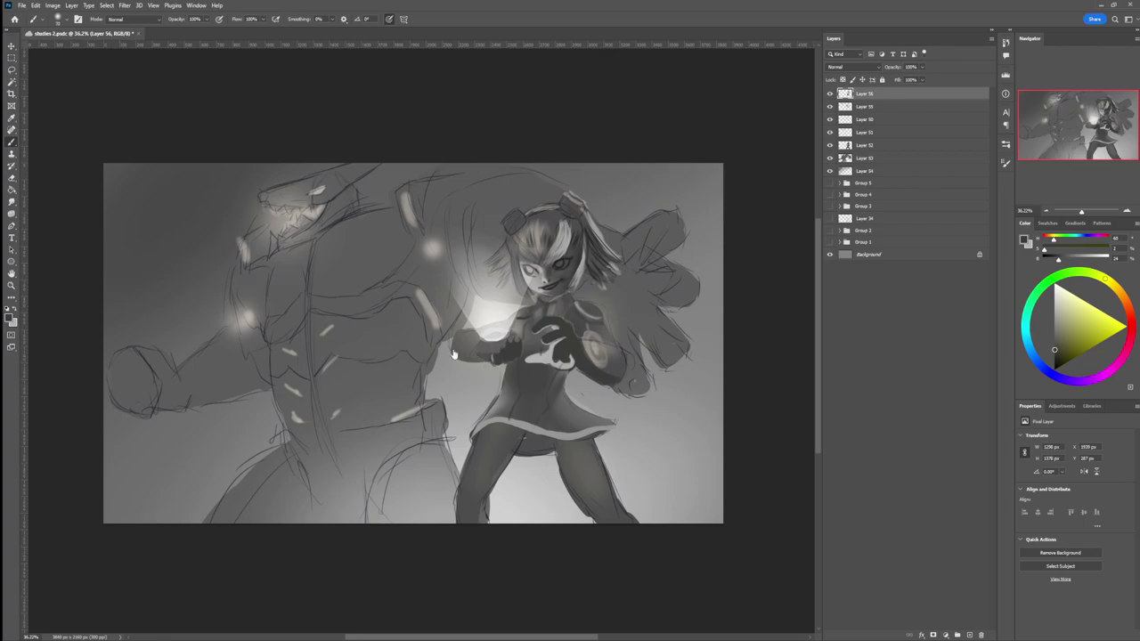
key(l)
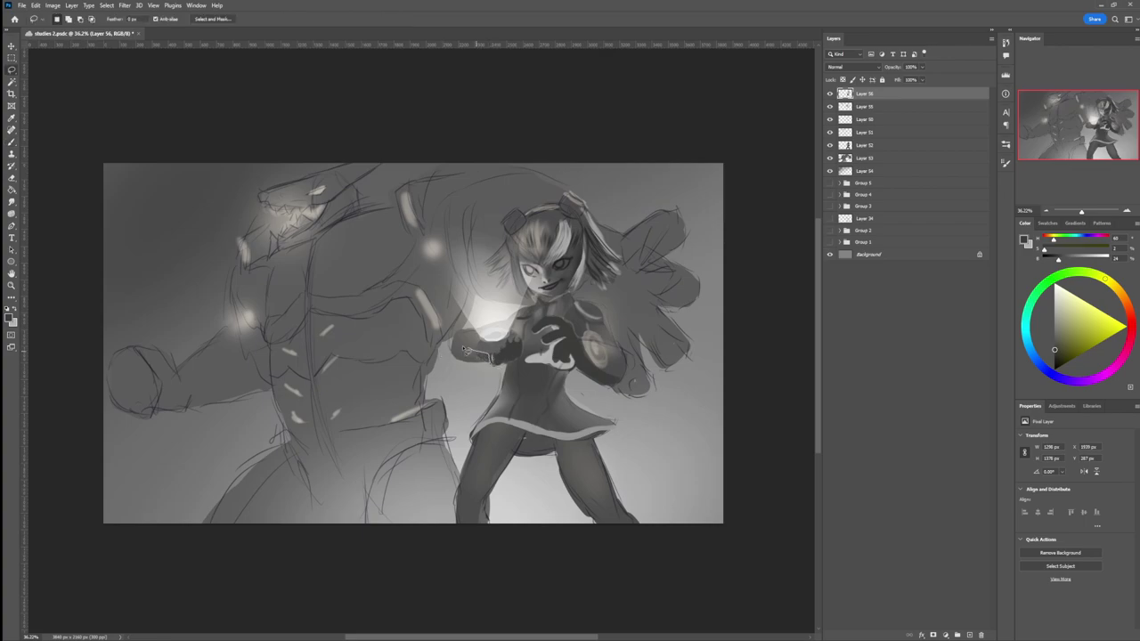
mouse_move(472, 367)
mouse_down()
mouse_move(500, 363)
mouse_move(501, 341)
mouse_move(492, 360)
mouse_move(444, 354)
mouse_up()
key(b)
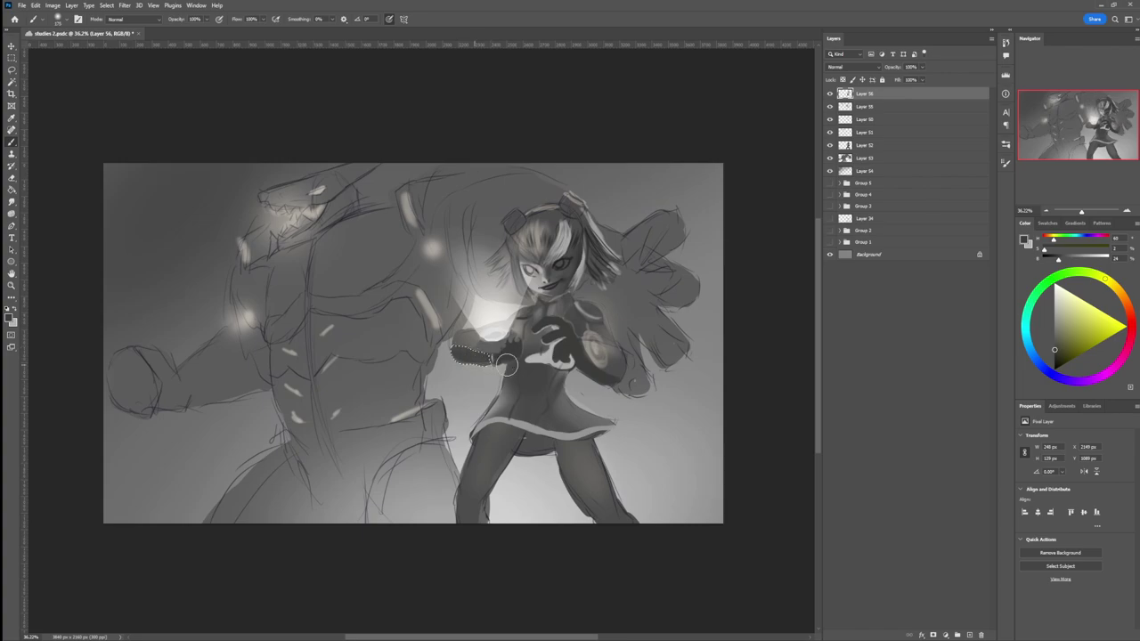
key(ctrl+d)
Step: Examine the whole picture and compare it with Layer 55's light effects hidden and shown, leaving the layer visible
key(l)
key(z)
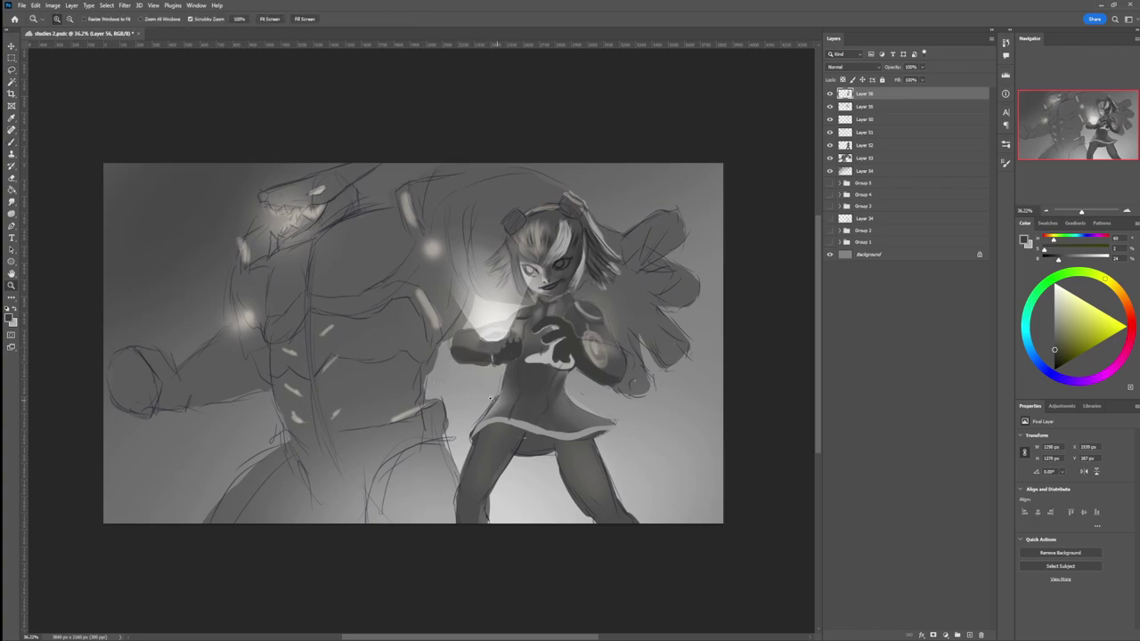
drag(498, 401, 438, 396)
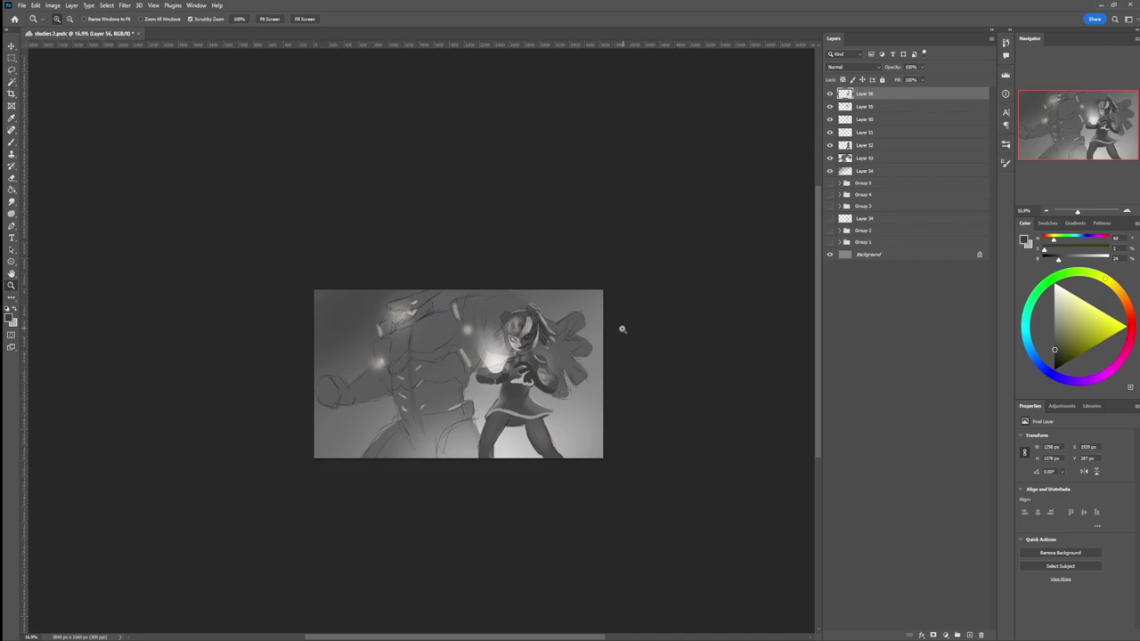
drag(471, 443, 503, 430)
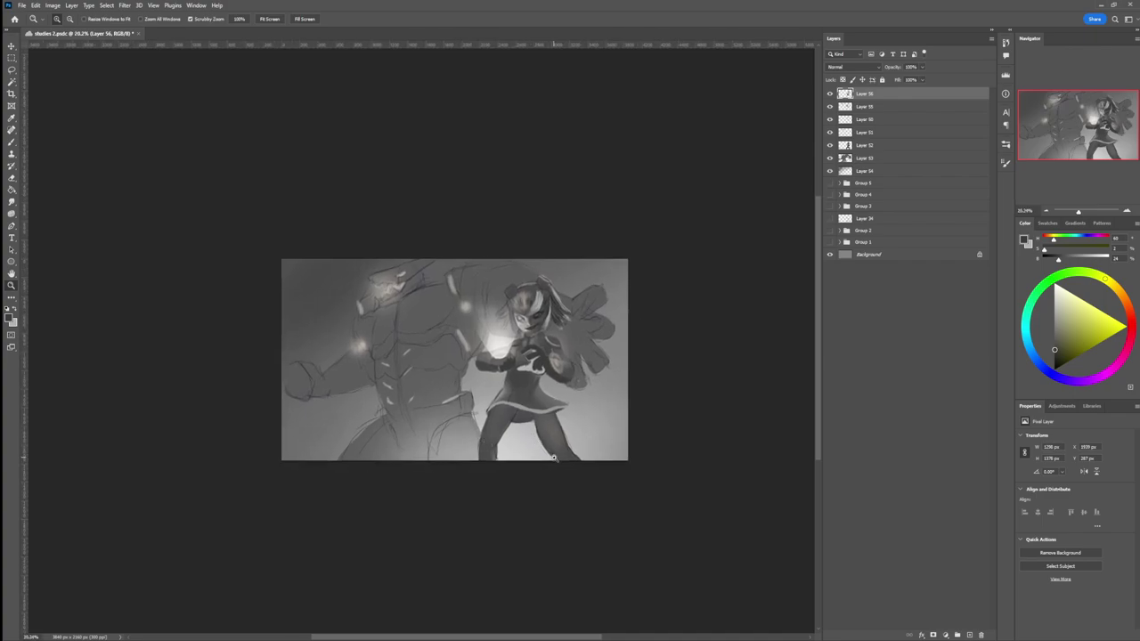
mouse_move(547, 459)
mouse_down()
mouse_move(536, 454)
mouse_move(559, 438)
mouse_move(543, 415)
mouse_up()
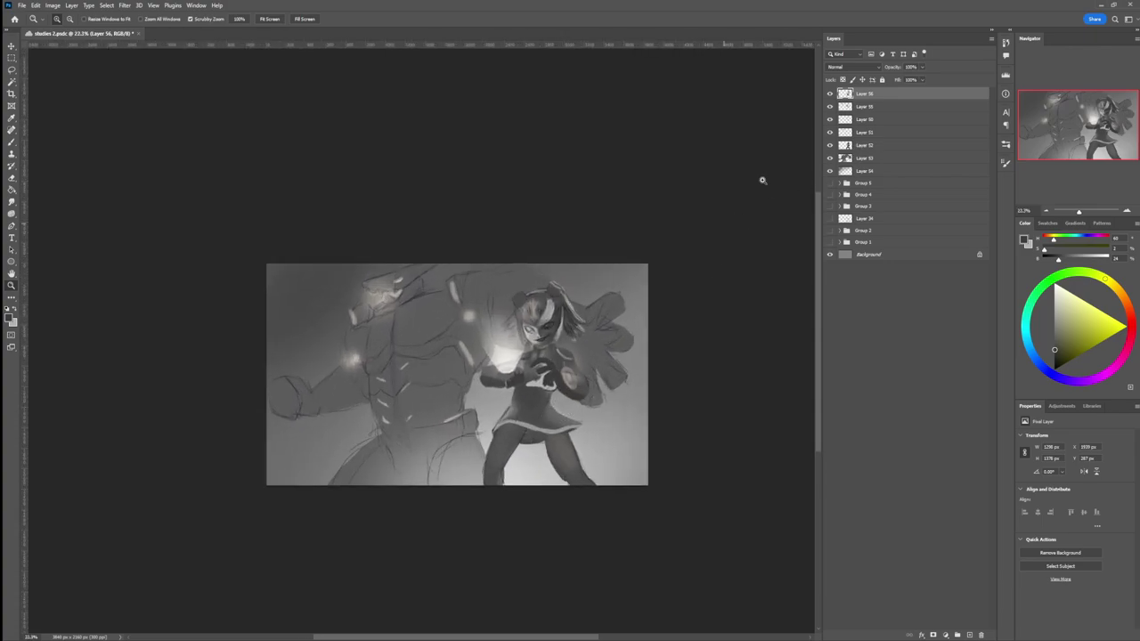
click(866, 106)
click(829, 106)
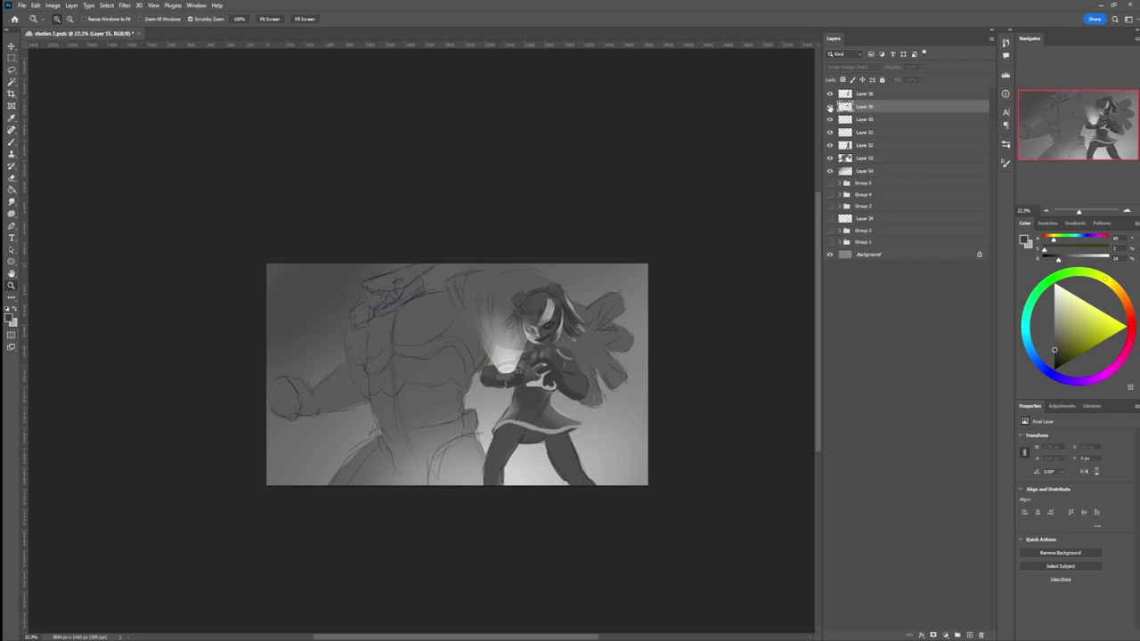
click(829, 106)
click(829, 107)
click(830, 106)
click(830, 107)
click(830, 107)
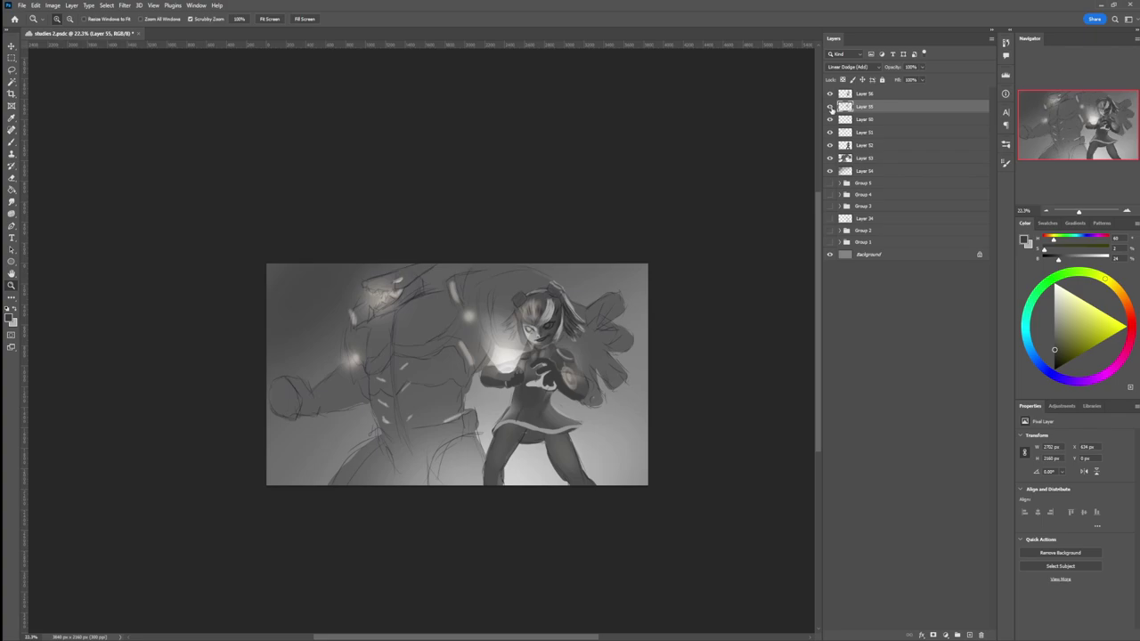
click(830, 107)
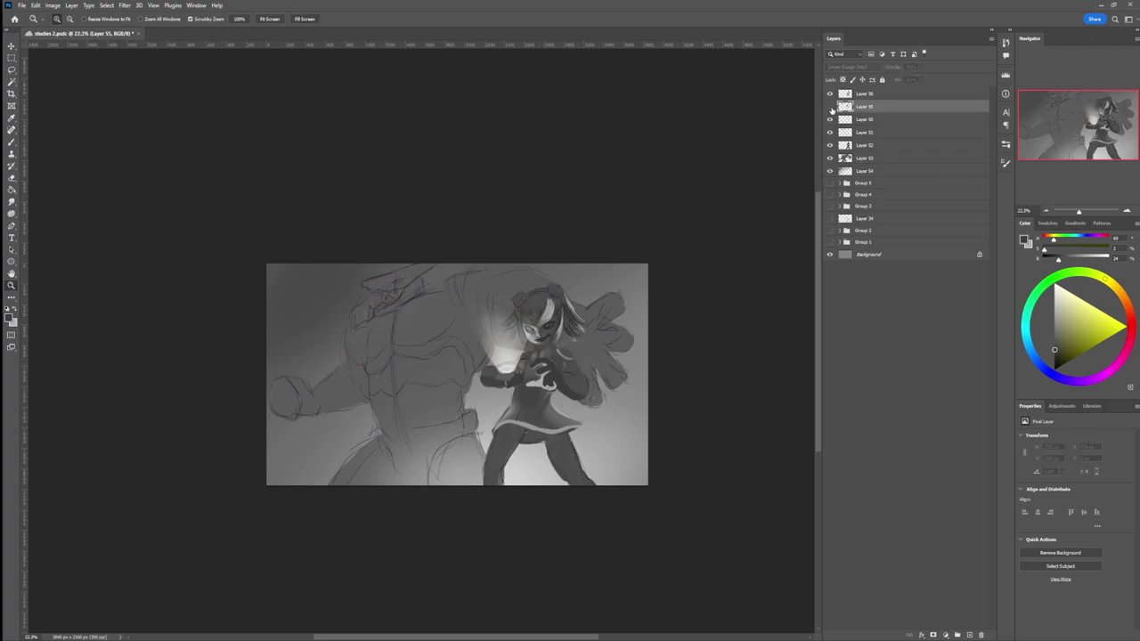
click(830, 107)
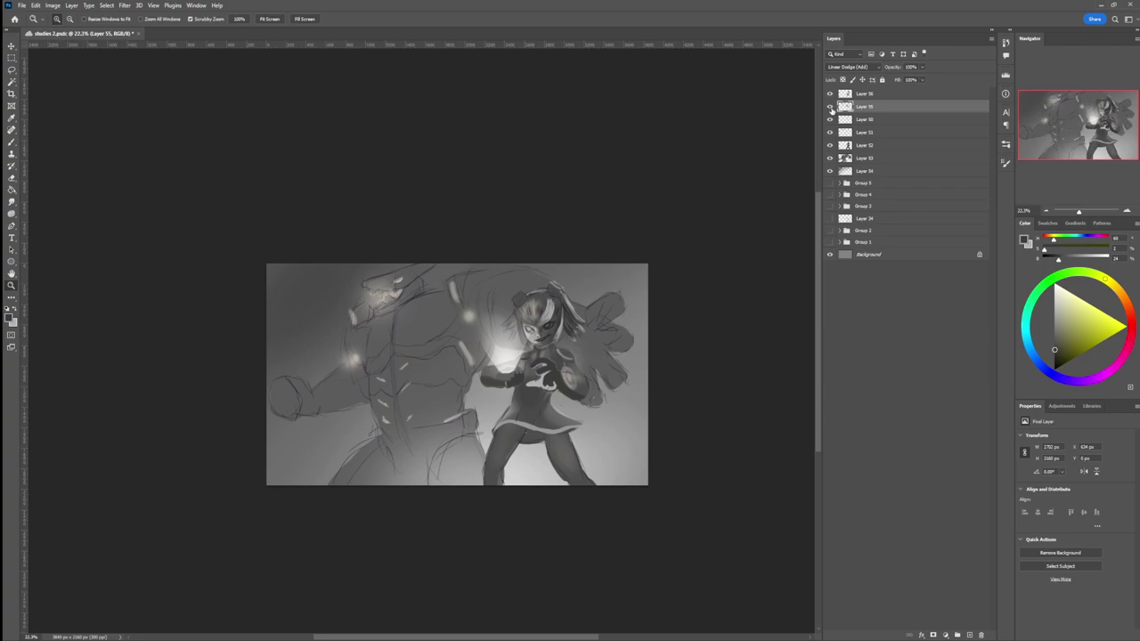
Step: Create a new layer above Layer 55 and select the creature's abdomen, hips and legs freehand
key(ctrl+shift+alt+n)
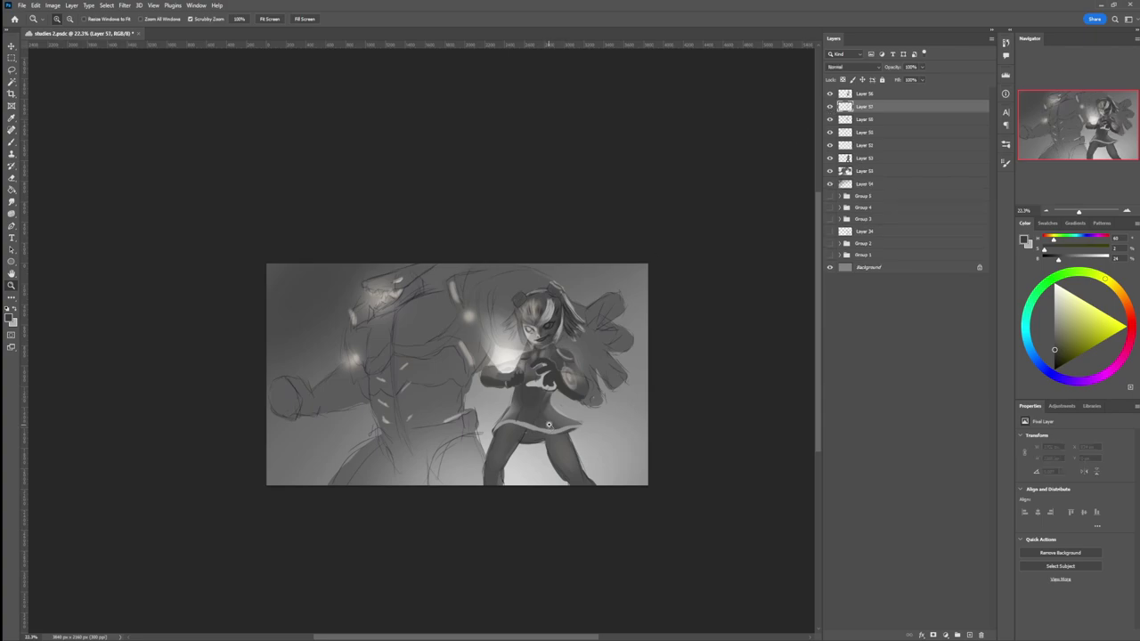
key(b)
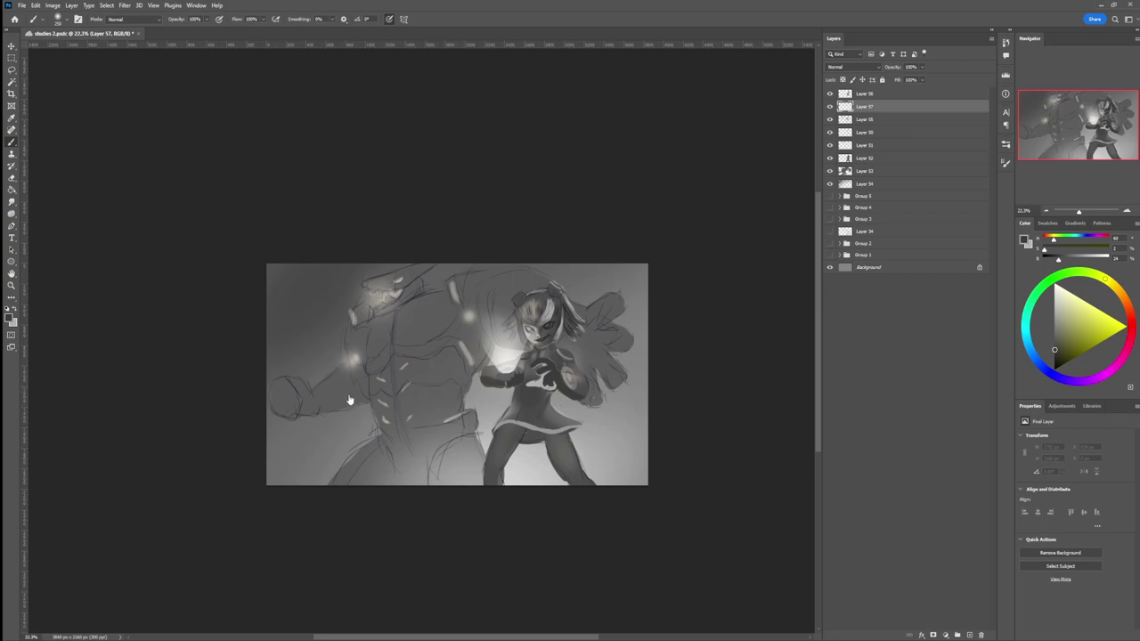
key(l)
drag(367, 399, 472, 386)
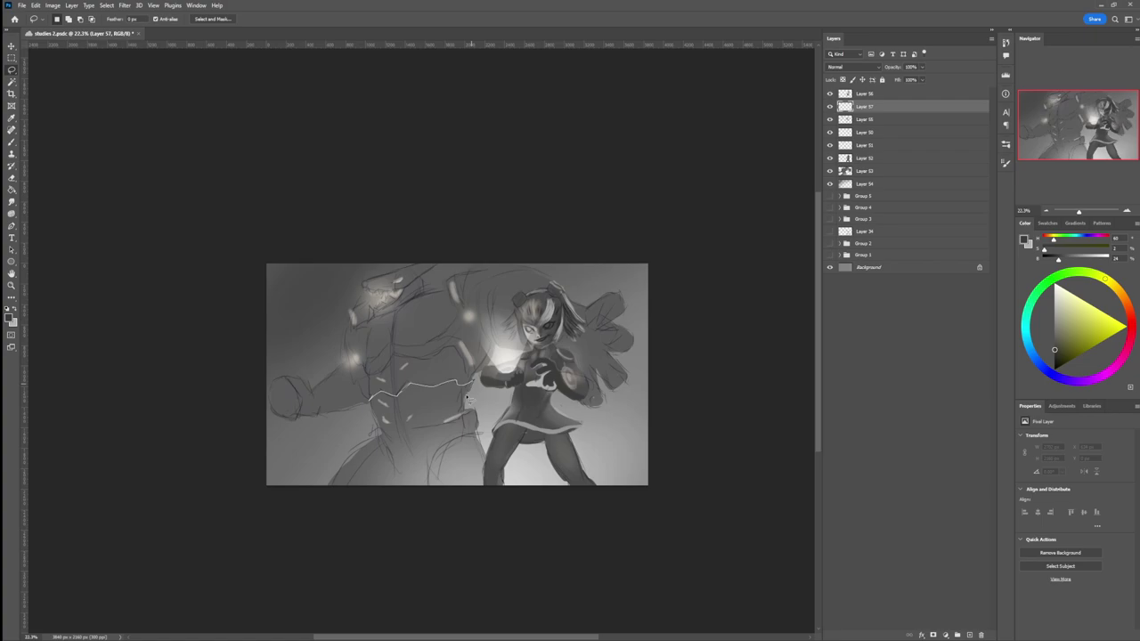
mouse_move(487, 452)
mouse_down()
mouse_move(489, 486)
mouse_move(429, 506)
mouse_move(326, 491)
mouse_move(381, 432)
mouse_move(384, 400)
mouse_up()
Step: Shade the creature's abdomen inside the selection with a much larger soft brush, deepening the upper part with a darker gray
key(b)
key(bracketright)
key(bracketright)
key(bracketright)
key(bracketright)
key(bracketright)
key(bracketright)
key(bracketright)
key(bracketright)
key(bracketright)
key(bracketright)
drag(358, 388, 493, 358)
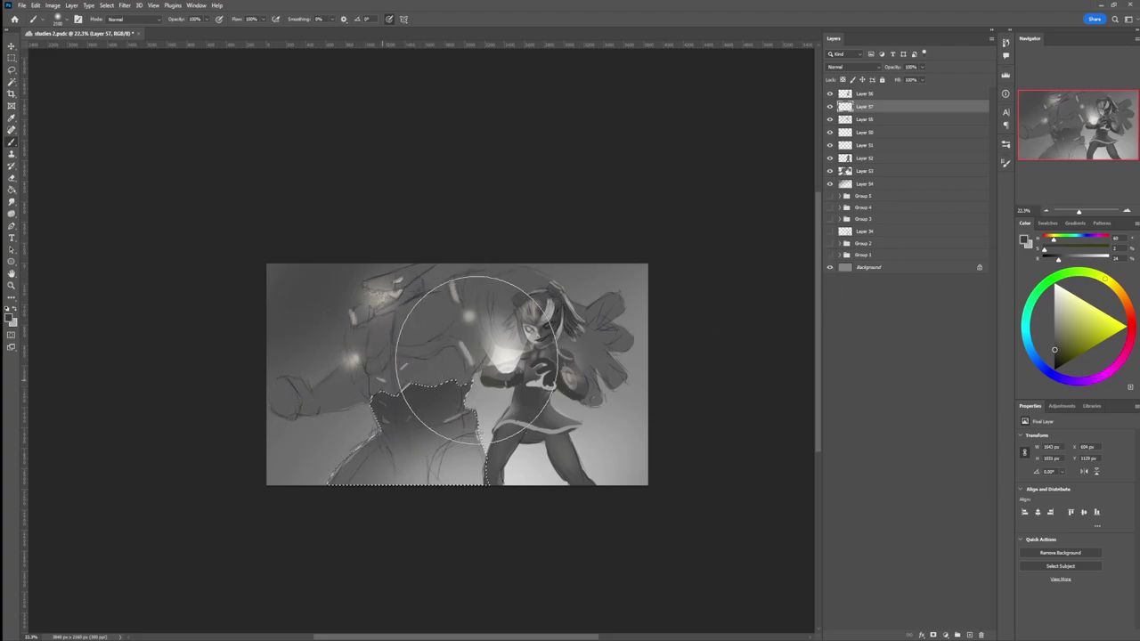
click(1055, 358)
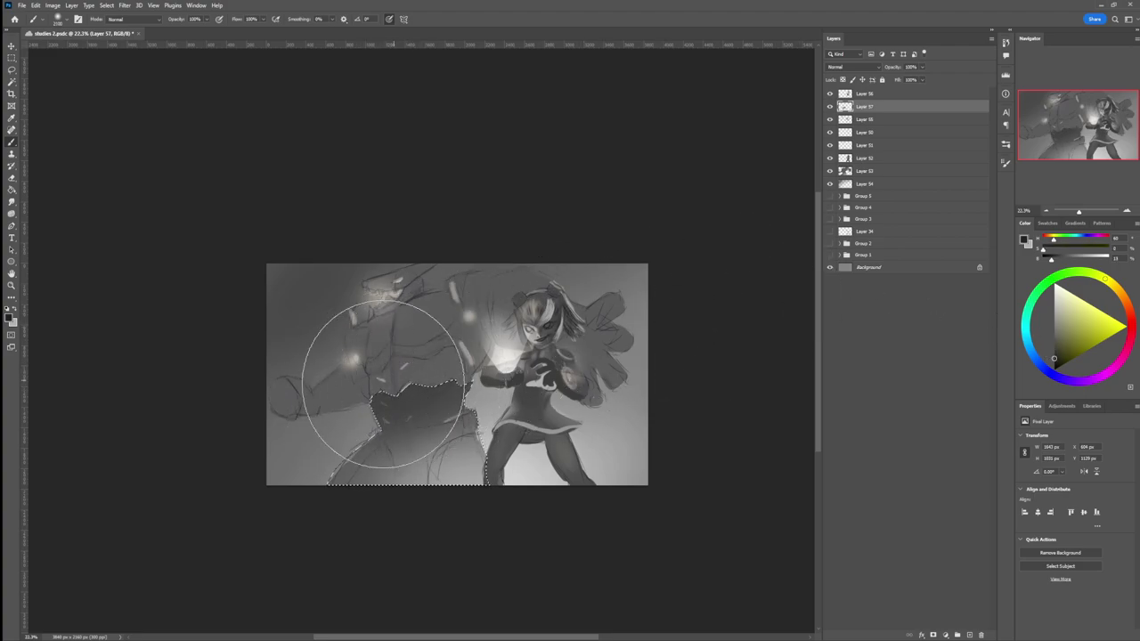
Step: Select the band between the creature's chest and abdomen freehand, shade it with the large soft dark brush, and clear the selection
key(l)
click(374, 383)
mouse_move(389, 364)
mouse_down()
mouse_move(449, 354)
mouse_move(481, 375)
mouse_move(385, 419)
mouse_move(371, 411)
mouse_move(370, 381)
mouse_up()
key(b)
drag(461, 345, 409, 353)
key(ctrl+d)
Step: Select the creature's chest plate nearest the girl freehand, darken it softly with a smaller brush, and clear the selection
key(l)
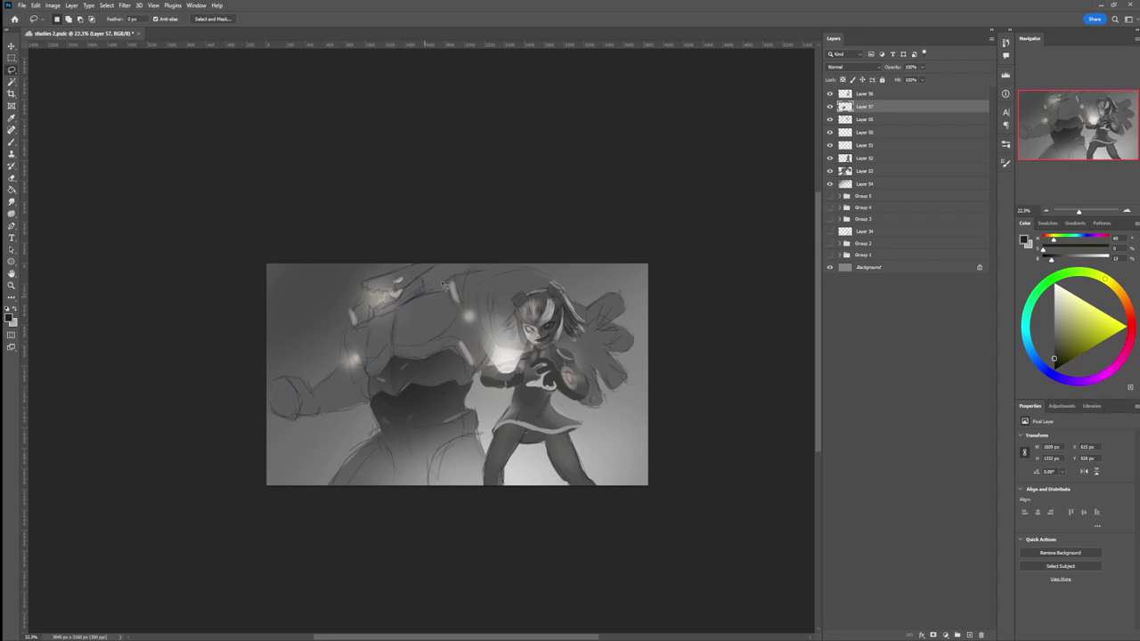
mouse_move(446, 295)
mouse_down()
mouse_move(410, 300)
mouse_move(394, 327)
mouse_move(401, 349)
mouse_move(437, 346)
mouse_move(458, 322)
mouse_move(453, 292)
mouse_up()
key(b)
key(bracketleft)
key(bracketleft)
key(bracketleft)
key(bracketleft)
key(bracketleft)
key(bracketleft)
mouse_move(404, 367)
mouse_down()
mouse_move(400, 300)
mouse_move(440, 274)
mouse_up()
key(ctrl+d)
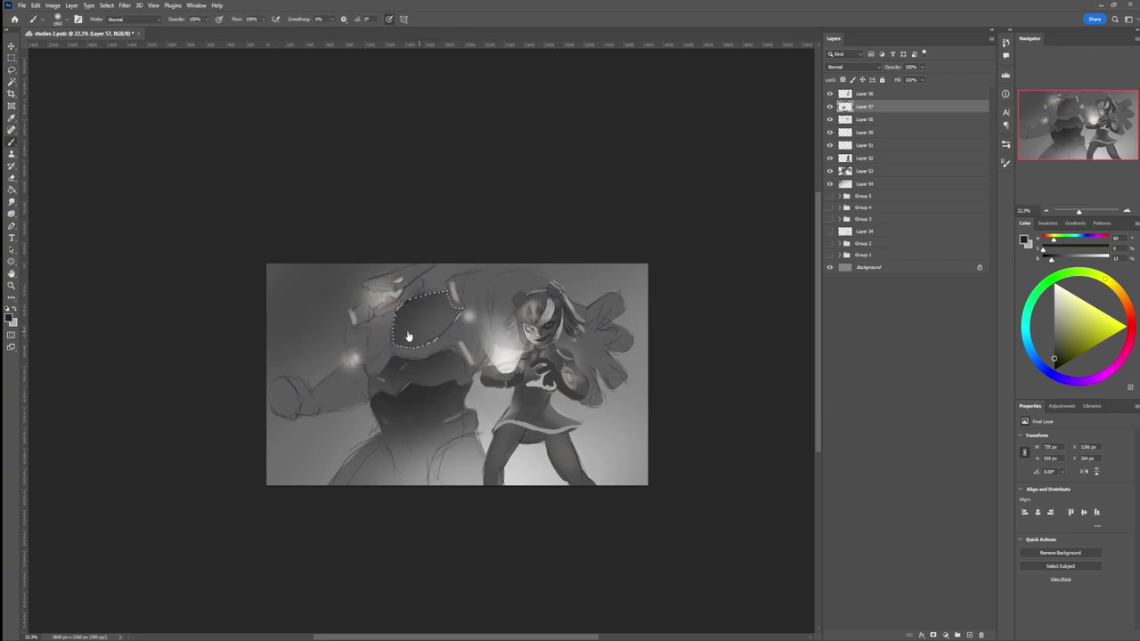
Step: Select the creature's other chest plate below its jaw freehand, darken it with the soft brush, and clear the selection
key(l)
key(ctrl+z)
mouse_move(396, 318)
mouse_down()
mouse_move(368, 325)
mouse_move(366, 366)
mouse_move(393, 353)
mouse_move(400, 314)
mouse_up()
key(b)
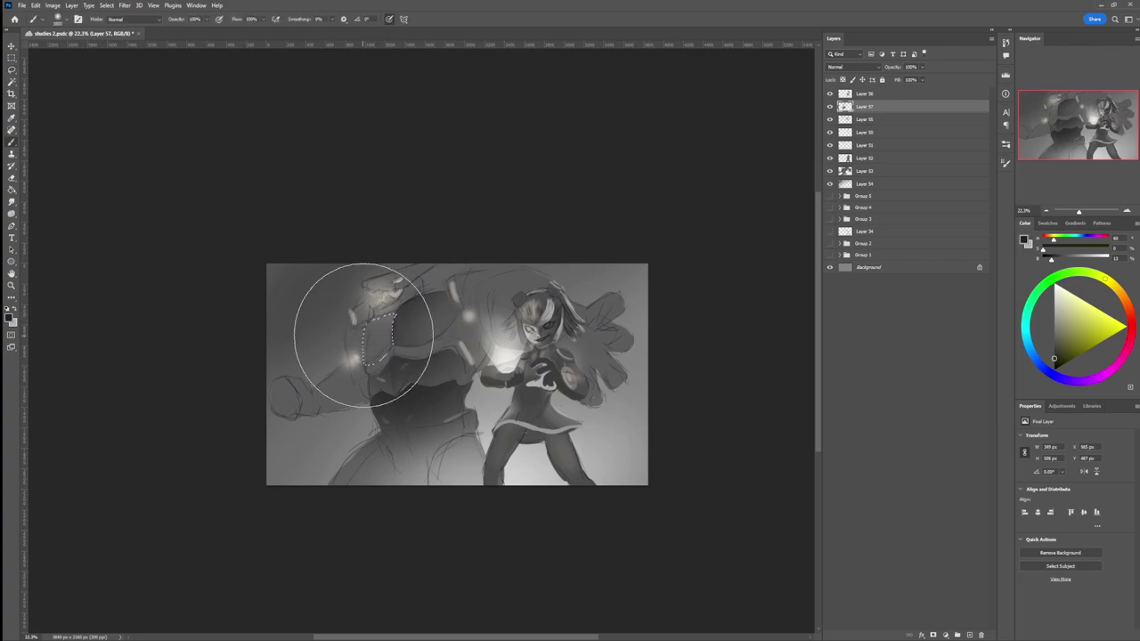
mouse_move(338, 331)
mouse_down()
mouse_move(407, 300)
mouse_move(387, 279)
mouse_move(387, 297)
mouse_up()
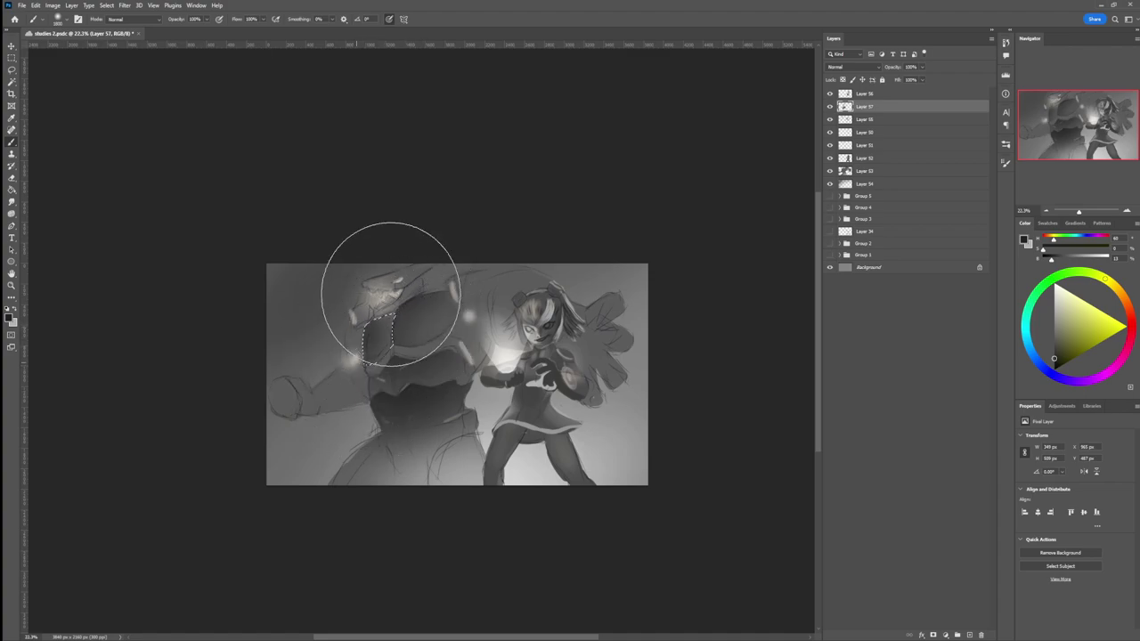
key(ctrl+d)
Step: Select the creature's upper arm at the top edge of the canvas freehand and fill it with dark gray sampled from the chest
key(l)
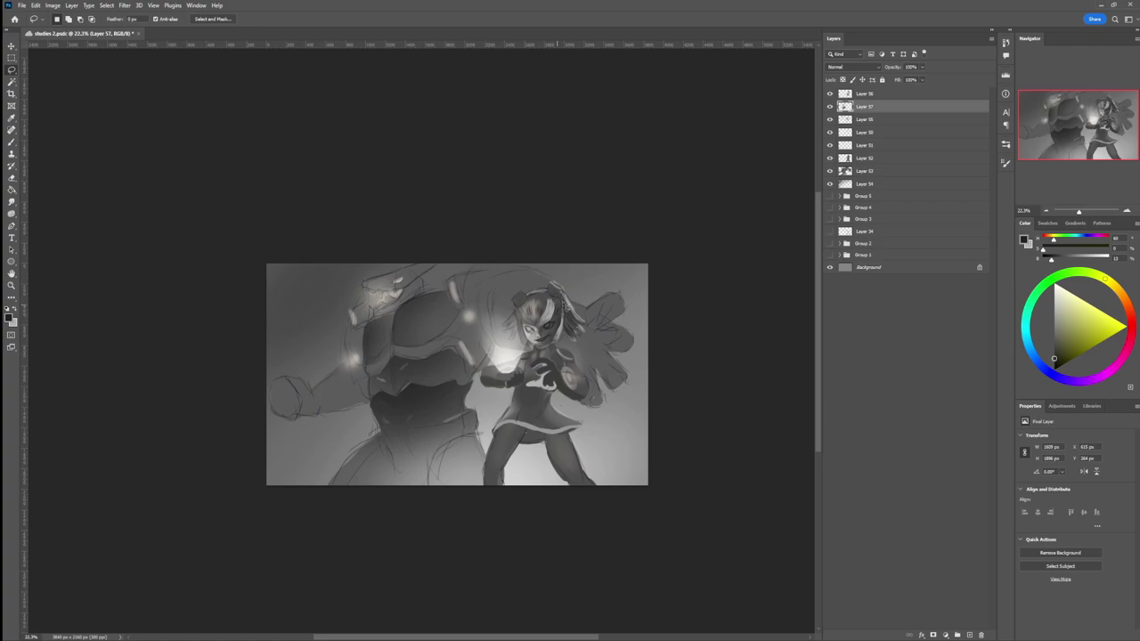
mouse_move(451, 285)
mouse_down()
mouse_move(462, 311)
mouse_move(528, 259)
mouse_move(446, 282)
mouse_move(498, 276)
mouse_up()
key(b)
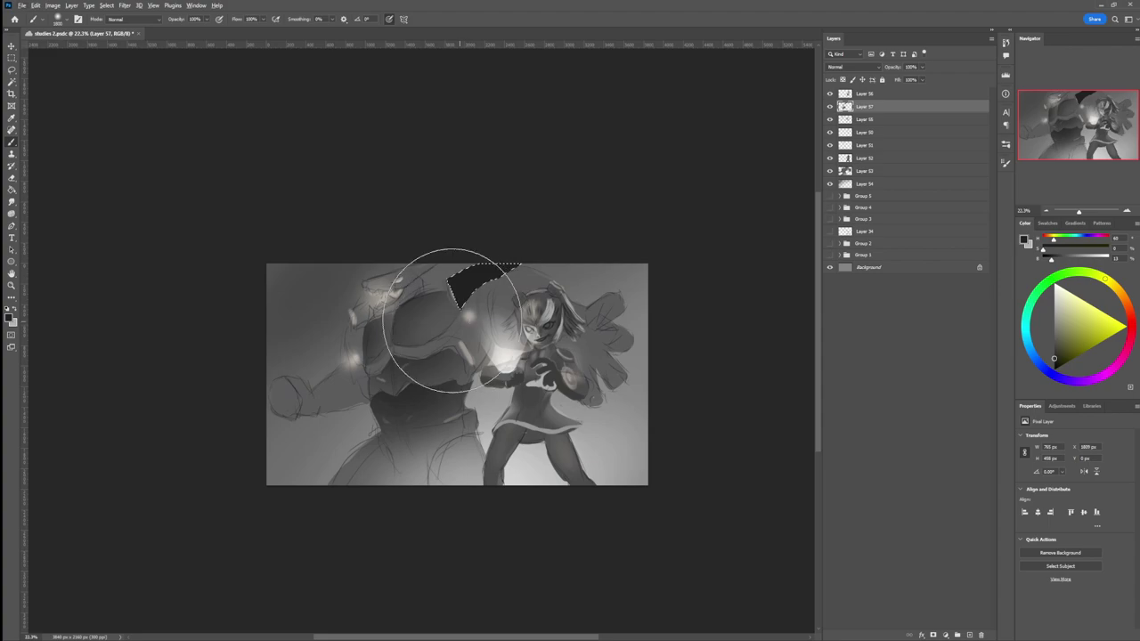
alt+click(427, 300)
drag(452, 267, 476, 292)
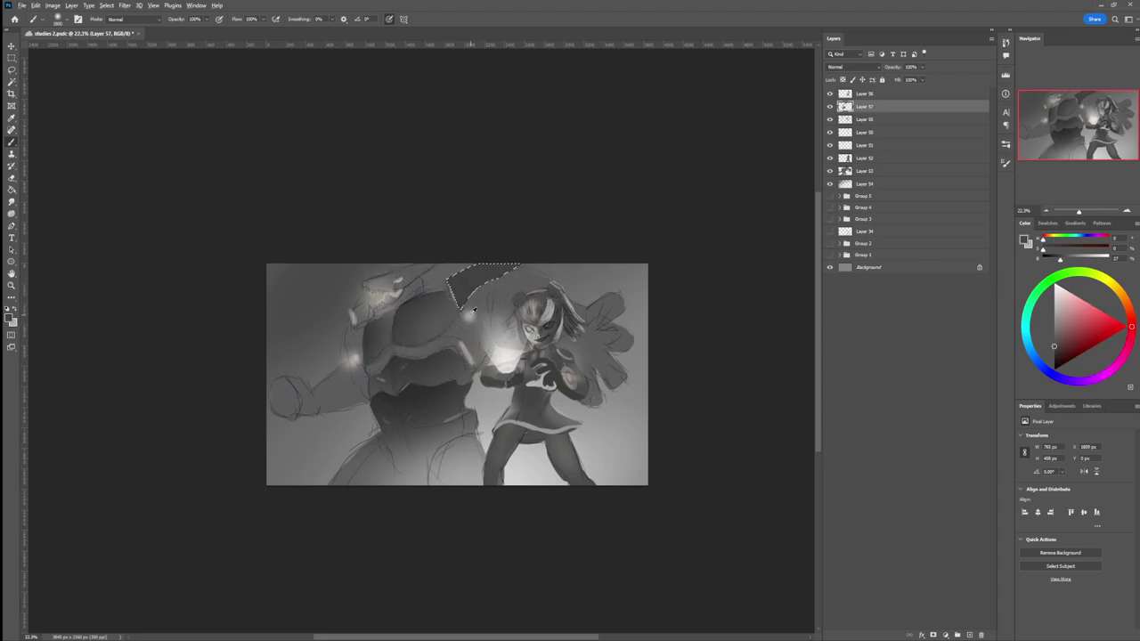
Step: Paint light gray accents on the band at the end of the selected upper arm, soften them with sampled gray, and clear the selection
alt+click(481, 320)
alt+click(558, 319)
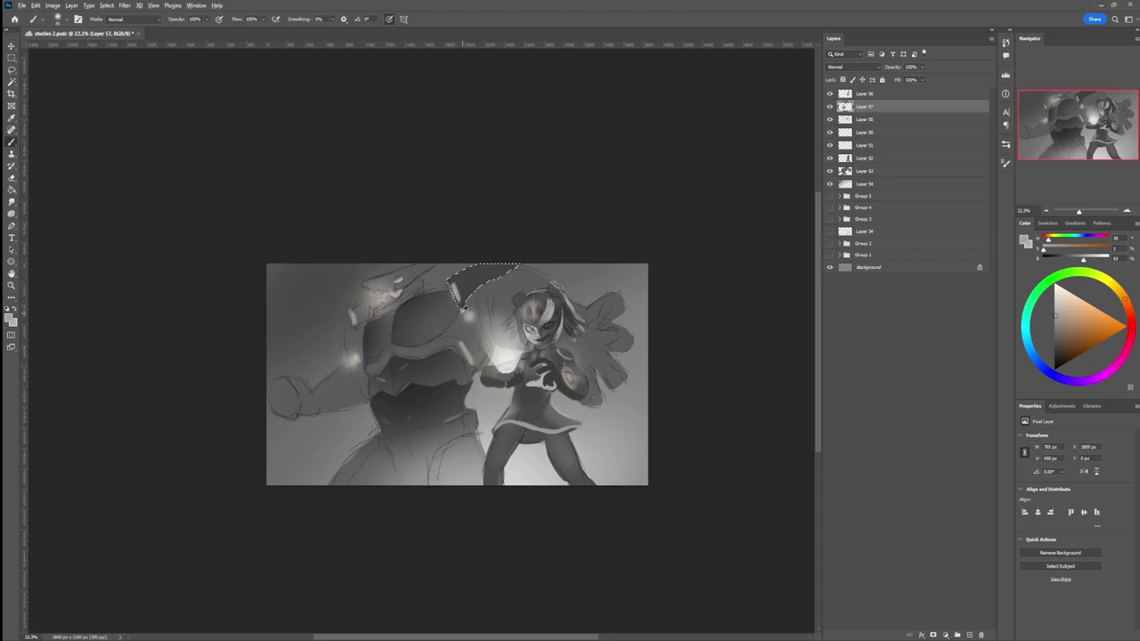
alt+click(449, 316)
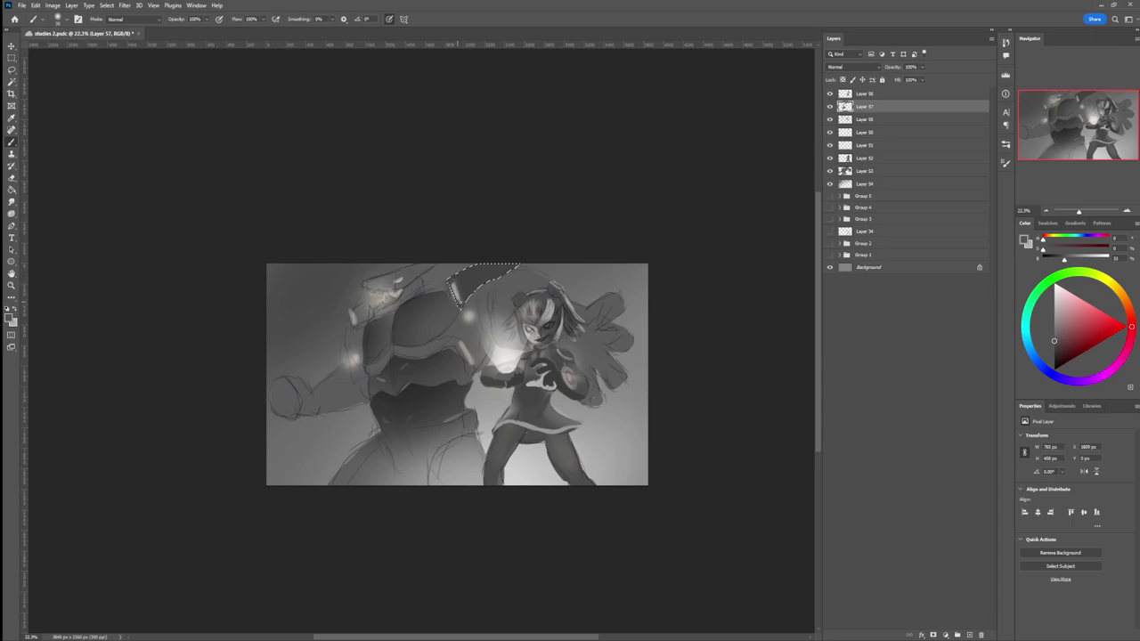
key(ctrl+d)
Step: Paint dark gray lines along the lower edge of the creature's chest plates and shoulder, and darken the area arching over the girl's head
key(l)
key(z)
mouse_move(471, 370)
mouse_down()
mouse_move(436, 368)
mouse_move(468, 395)
mouse_move(481, 390)
mouse_up()
key(b)
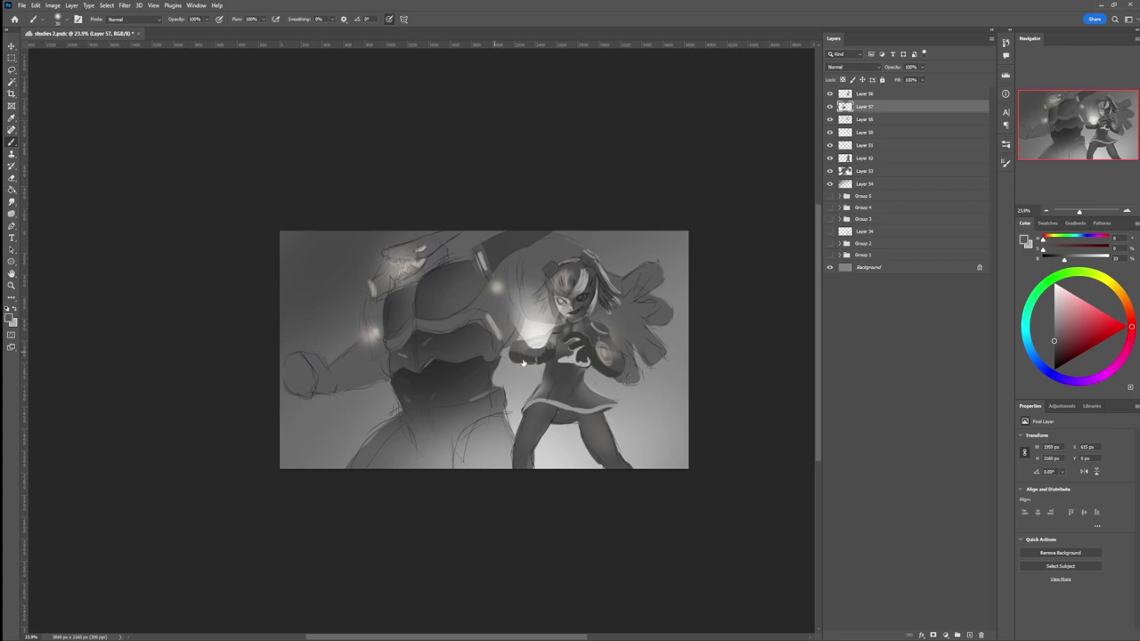
key(shift+1)
key(l)
key(ctrl+d)
key(b)
alt+click(455, 352)
alt+click(545, 355)
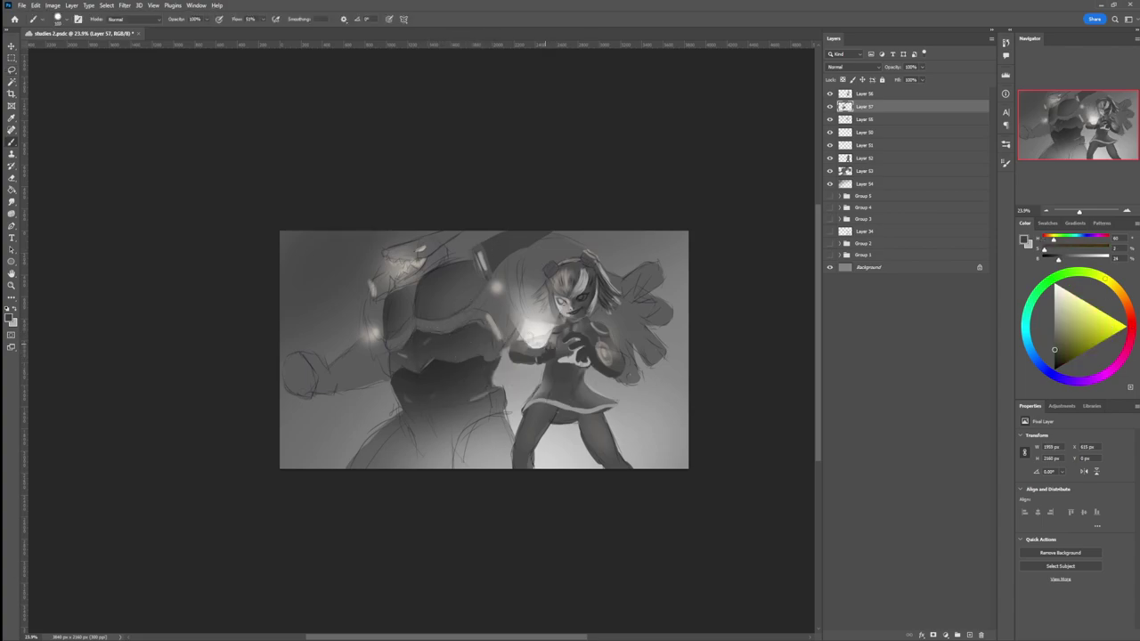
click(1054, 355)
key(bracketleft)
mouse_move(471, 309)
mouse_down()
mouse_move(510, 322)
mouse_move(480, 310)
mouse_up()
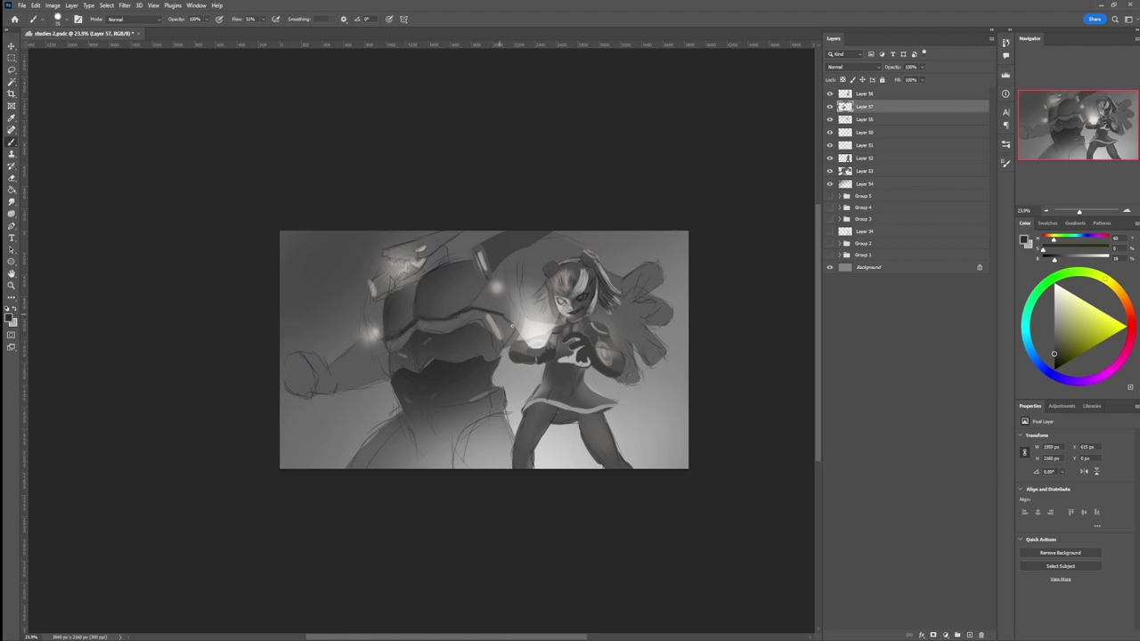
mouse_move(504, 266)
mouse_down()
mouse_move(509, 294)
mouse_move(540, 243)
mouse_move(565, 240)
mouse_move(539, 267)
mouse_move(577, 251)
mouse_move(530, 249)
mouse_move(509, 266)
mouse_up()
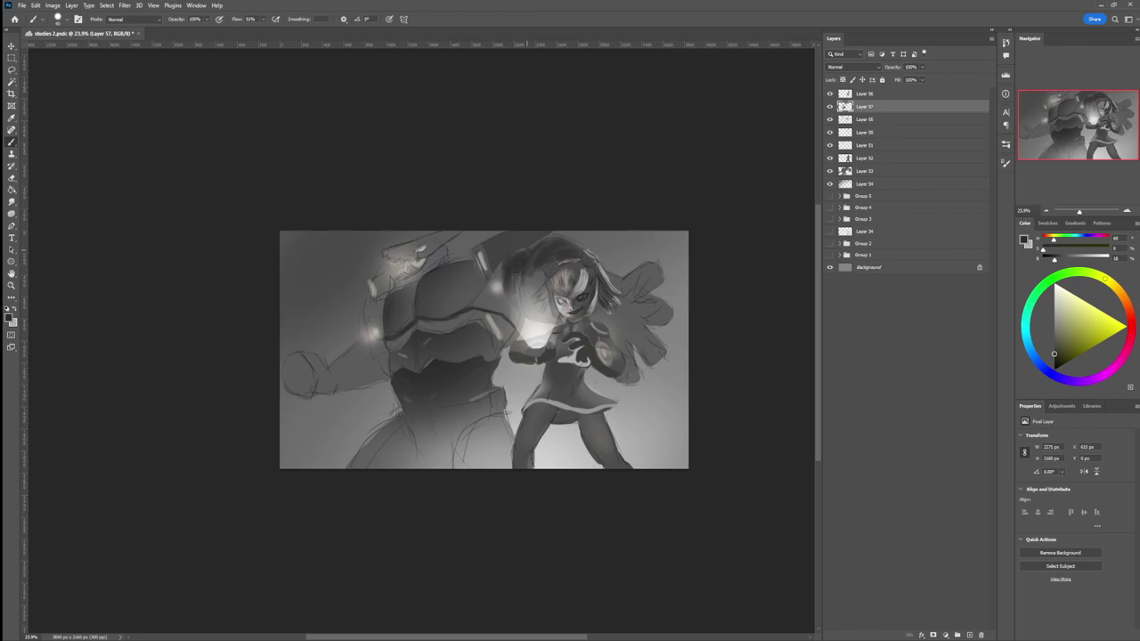
drag(500, 265, 470, 312)
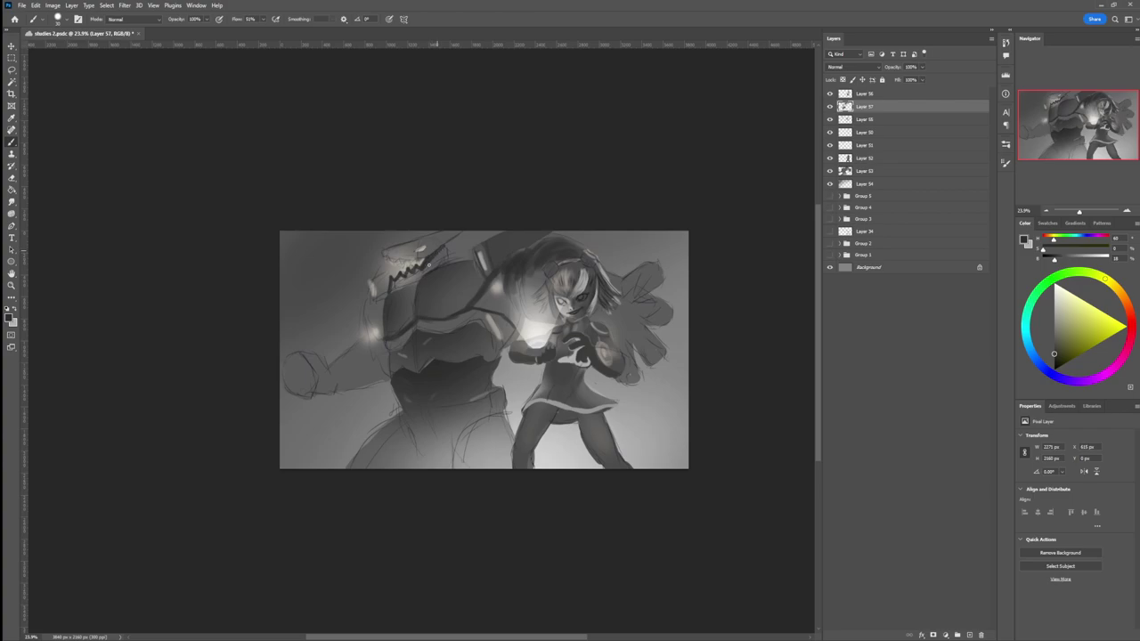
Step: Paint the creature's open jaw with jagged teeth and fill its head and snout in dark gray, blending the neck
mouse_move(432, 264)
mouse_down()
mouse_move(395, 281)
mouse_move(422, 269)
mouse_move(419, 278)
mouse_up()
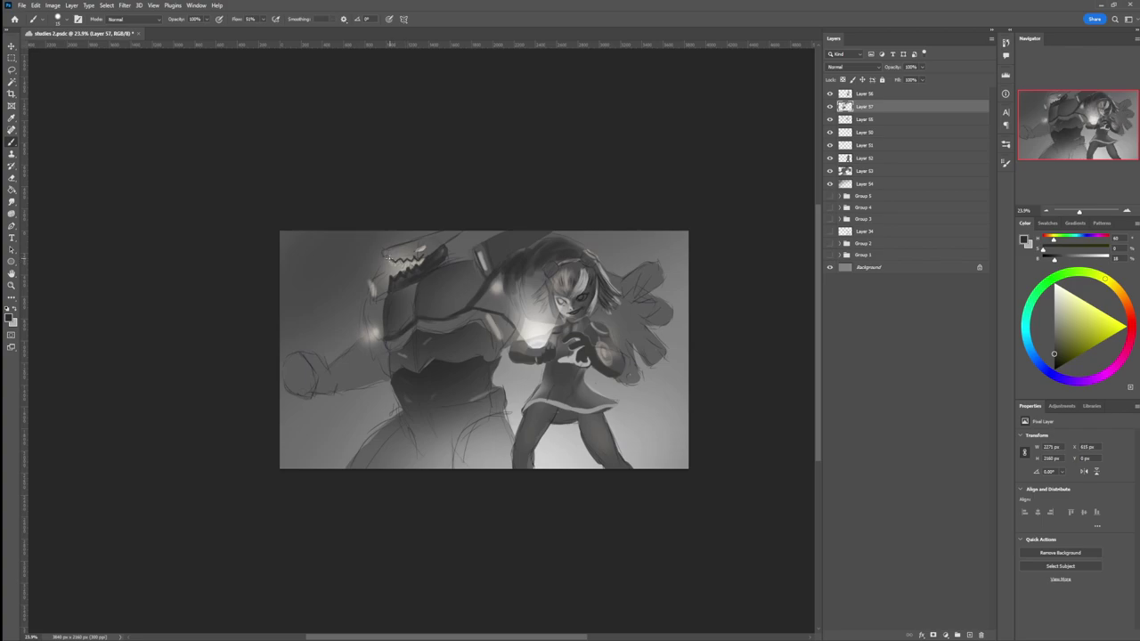
drag(385, 251, 446, 233)
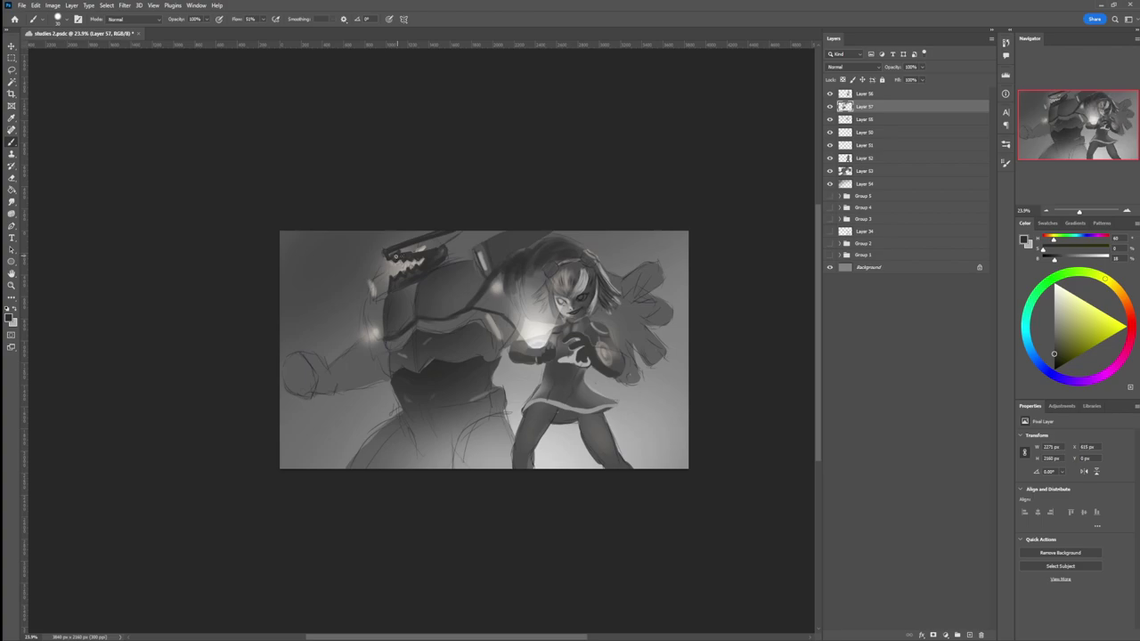
drag(395, 252, 413, 250)
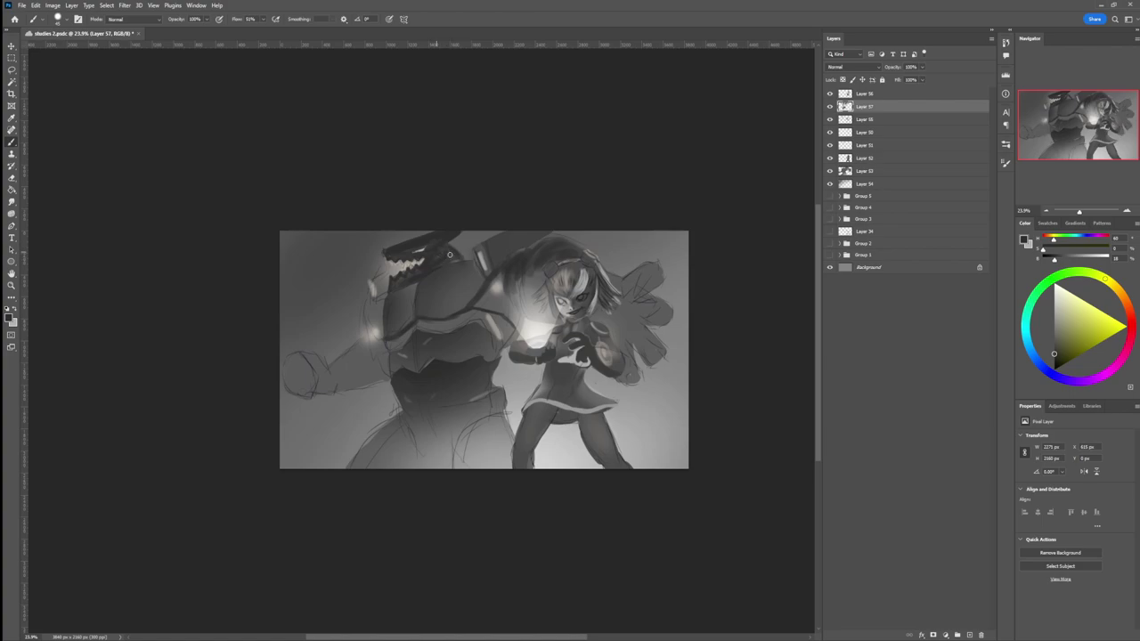
alt+click(462, 262)
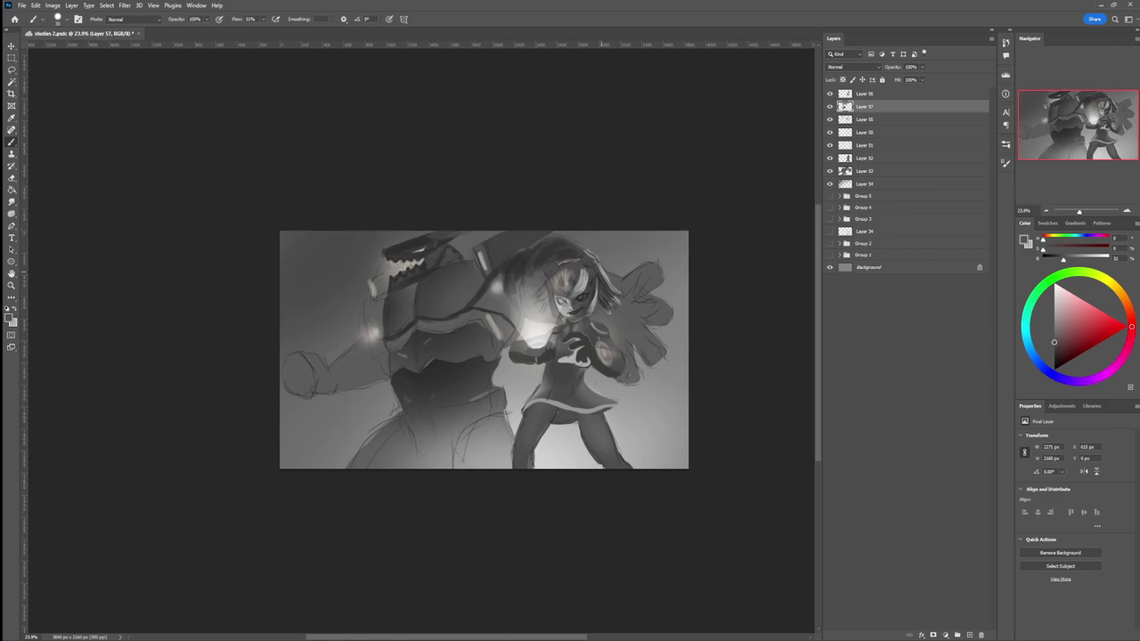
Step: Paint the creature's glowing eye with a smaller brush in the near-white sampled from the light at the girl's hand
alt+click(541, 331)
key(bracketleft)
key(bracketleft)
key(bracketleft)
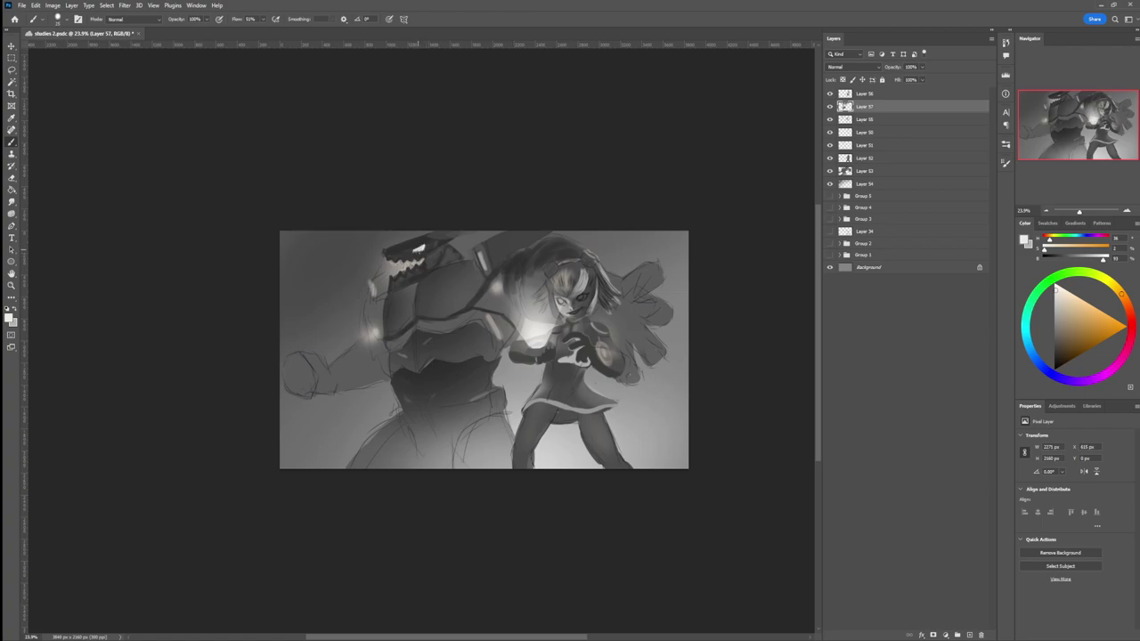
Step: Paint the creature's belt and hip armor lines with dark gray sampled from the abdomen
key(z)
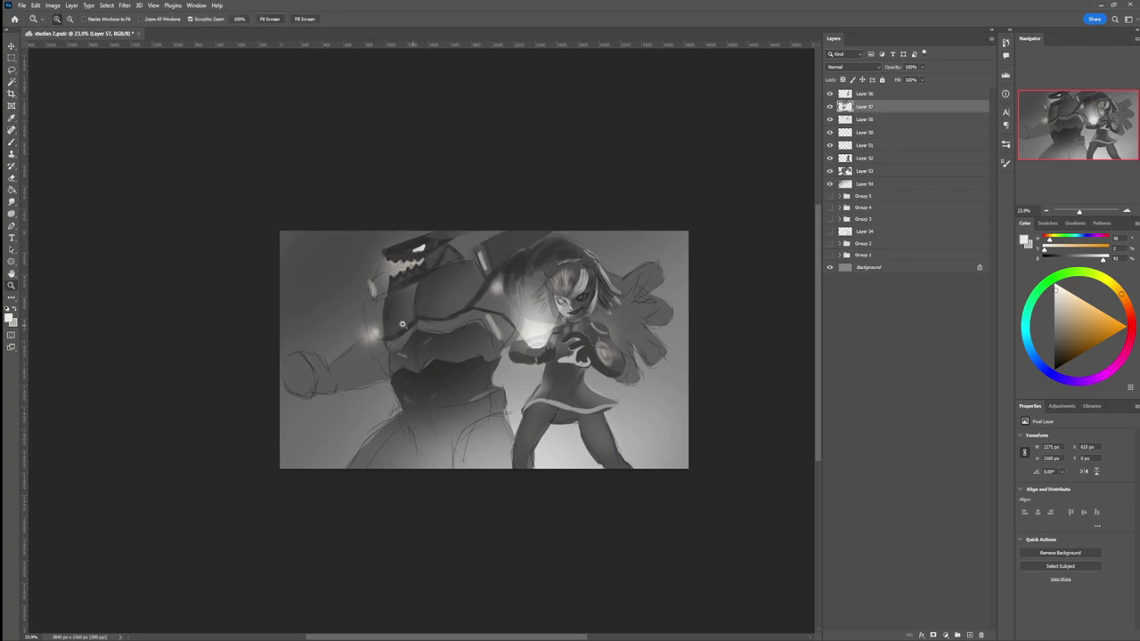
drag(413, 327, 374, 328)
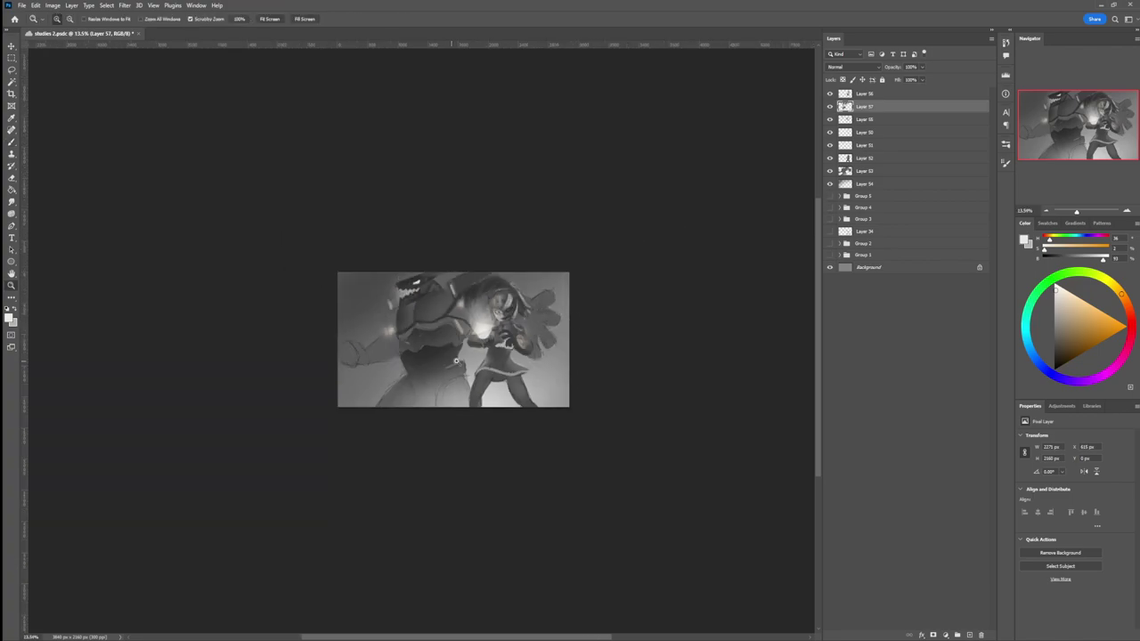
drag(452, 362, 495, 336)
key(b)
key(])
key(])
key(])
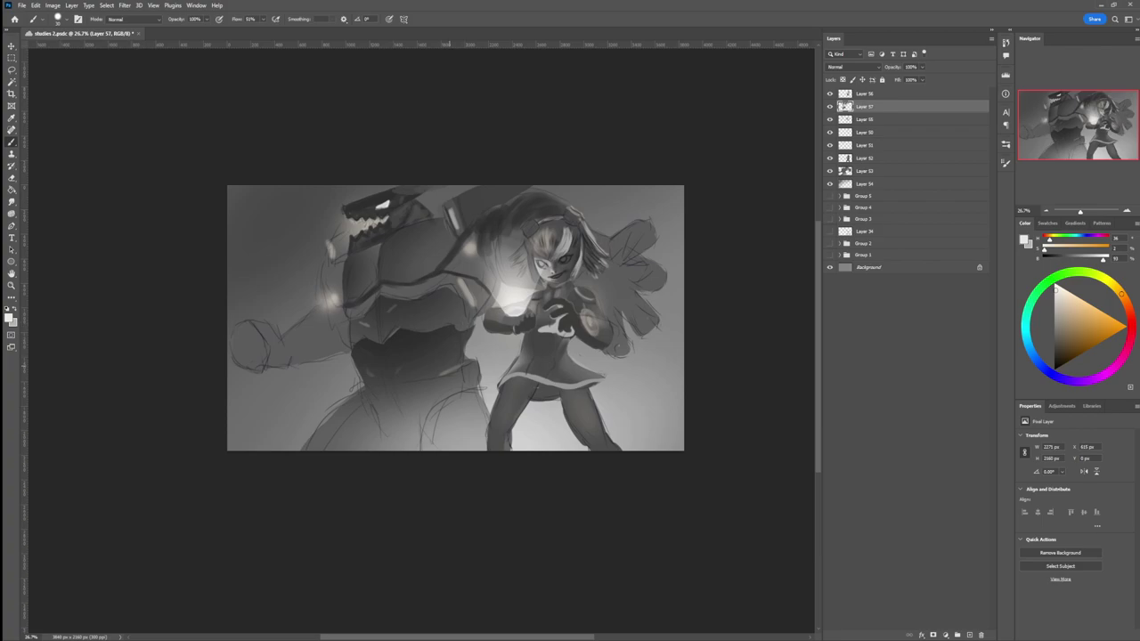
alt+click(421, 349)
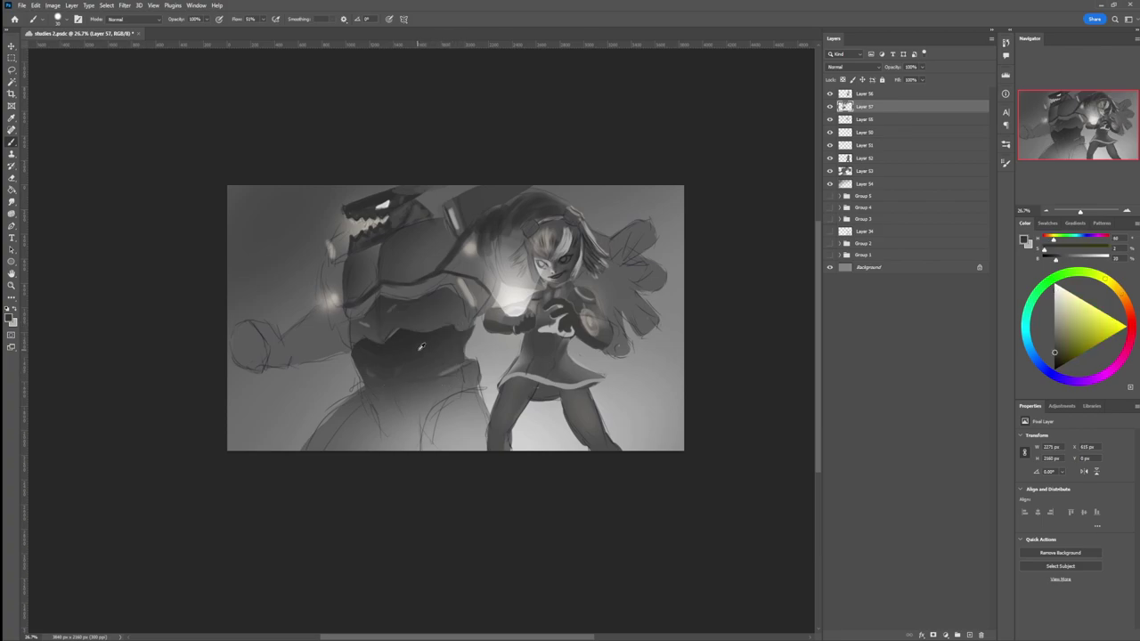
mouse_move(457, 395)
mouse_down()
mouse_move(431, 448)
mouse_move(427, 422)
mouse_move(440, 406)
mouse_move(421, 453)
mouse_move(415, 417)
mouse_move(476, 383)
mouse_up()
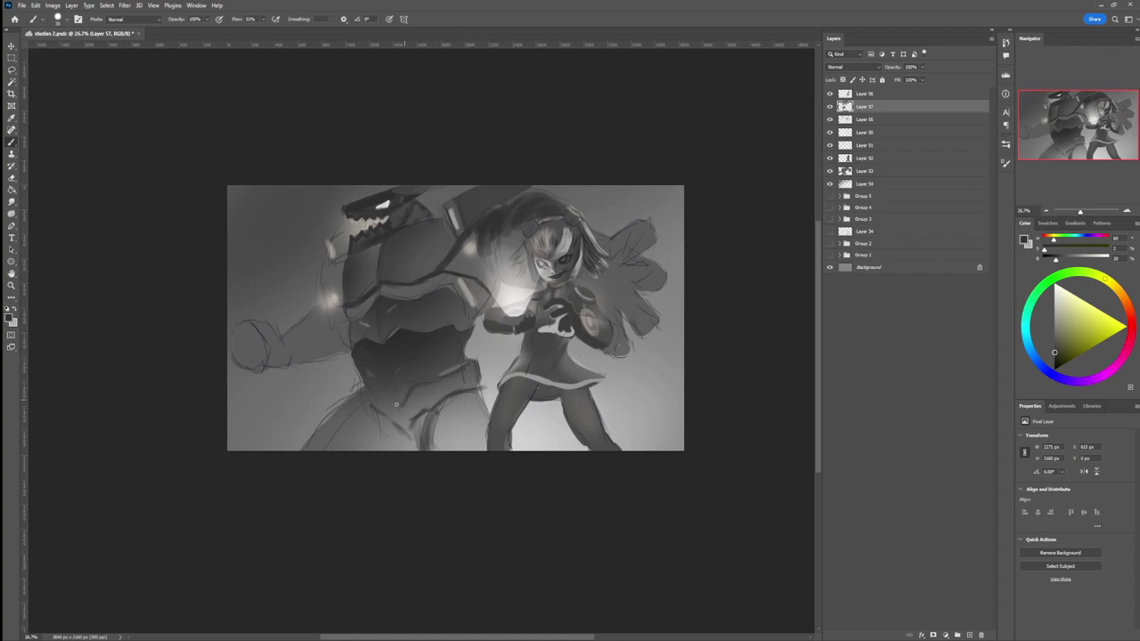
Step: Fill in the creature's belt and hip armor with broader dark gray strokes
key(])
key(])
key(])
key(])
mouse_move(367, 392)
mouse_down()
mouse_move(404, 429)
mouse_move(417, 387)
mouse_move(421, 403)
mouse_move(464, 410)
mouse_move(430, 381)
mouse_up()
Step: Add a thin light gray highlight along the belt armor's edge on the girl's side
alt+click(459, 421)
key([)
key([)
key([)
key([)
drag(471, 330, 455, 332)
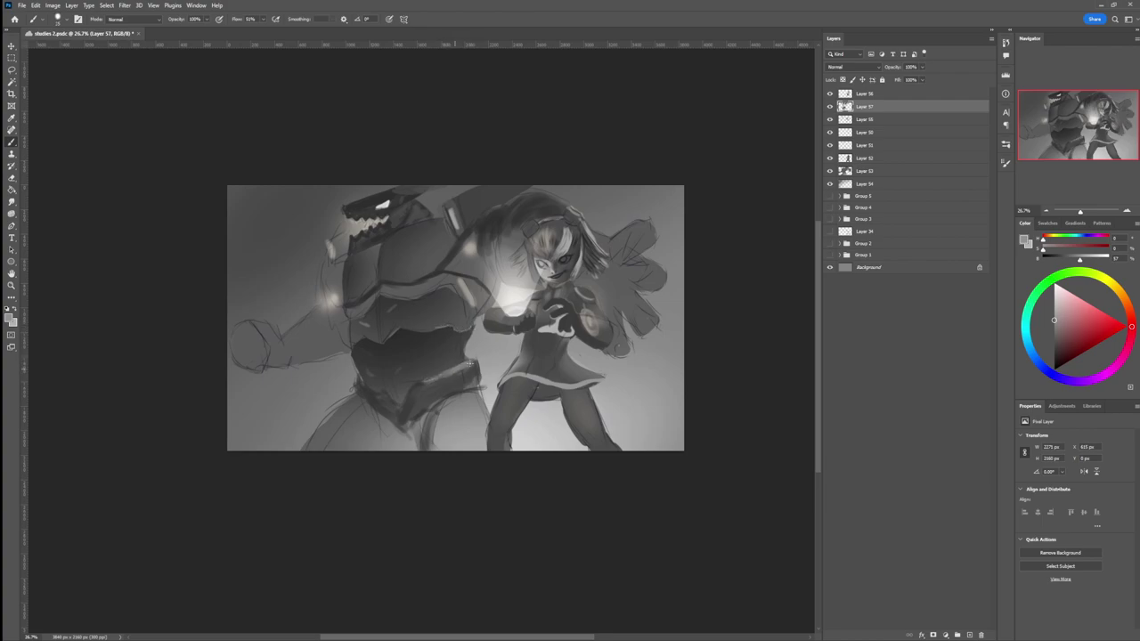
key(])
drag(473, 363, 473, 384)
Step: Shade the area between the creature's legs with a much larger brush in sampled dark gray
alt+click(414, 418)
key(])
key(])
key(])
key(])
key(])
key(])
key(])
key(])
key(])
key(])
key(])
key(])
key(])
key(])
key(])
key(])
key(])
key(])
mouse_move(361, 471)
mouse_down()
mouse_move(379, 445)
mouse_move(414, 459)
mouse_up()
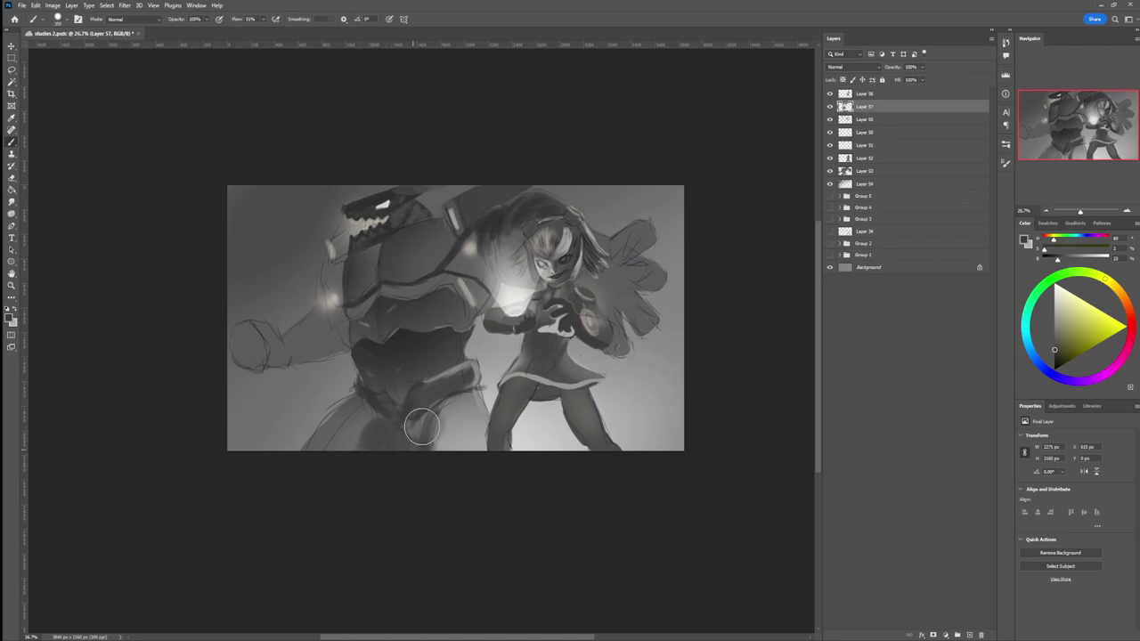
Step: Shade both of the creature's thighs in dark gray with a somewhat smaller brush
key([)
key([)
key([)
mouse_move(376, 410)
mouse_down()
mouse_move(327, 459)
mouse_move(342, 414)
mouse_move(350, 436)
mouse_move(338, 411)
mouse_up()
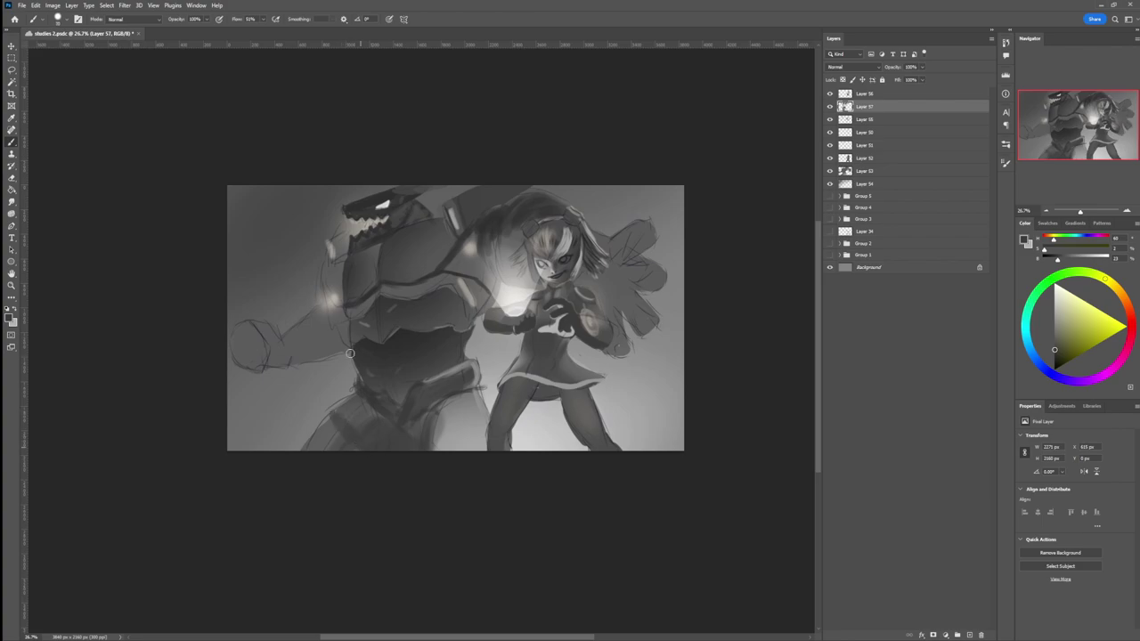
mouse_move(439, 446)
mouse_down()
mouse_move(442, 436)
mouse_move(488, 423)
mouse_move(441, 445)
mouse_move(464, 407)
mouse_move(393, 432)
mouse_move(412, 434)
mouse_move(413, 401)
mouse_up()
Step: Fill the creature's thigh nearest the girl down to the canvas bottom with sampled mid-dark gray
key(z)
drag(447, 438, 471, 432)
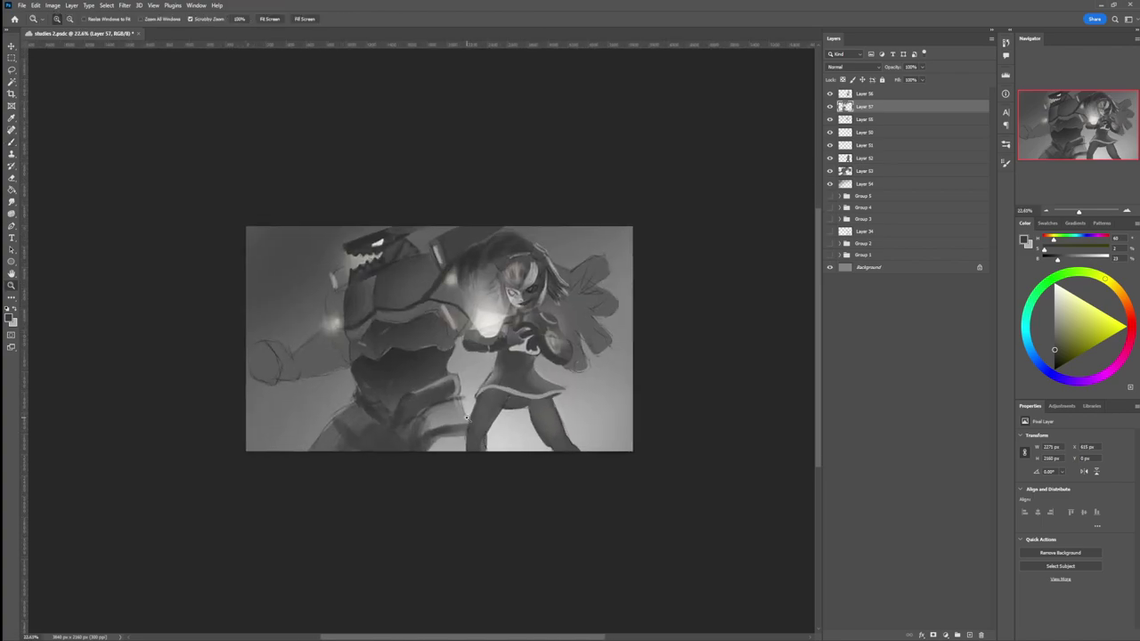
key(b)
alt+click(473, 397)
mouse_move(473, 466)
mouse_down()
mouse_move(432, 453)
mouse_move(454, 445)
mouse_move(459, 425)
mouse_move(450, 446)
mouse_move(467, 439)
mouse_move(422, 427)
mouse_up()
alt+click(434, 428)
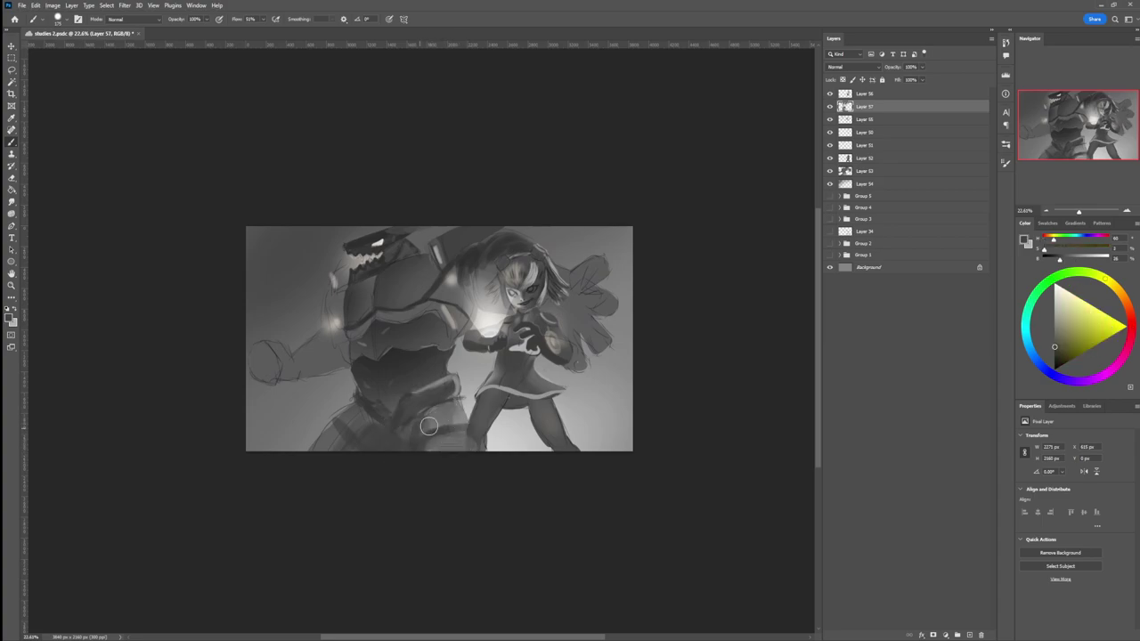
Step: Deepen the belt edge and the lower edge of the band below the creature's chest with sampled darker gray
alt+click(449, 387)
key(bracketleft)
key(bracketleft)
key(bracketright)
key(bracketright)
key(bracketright)
alt+click(388, 353)
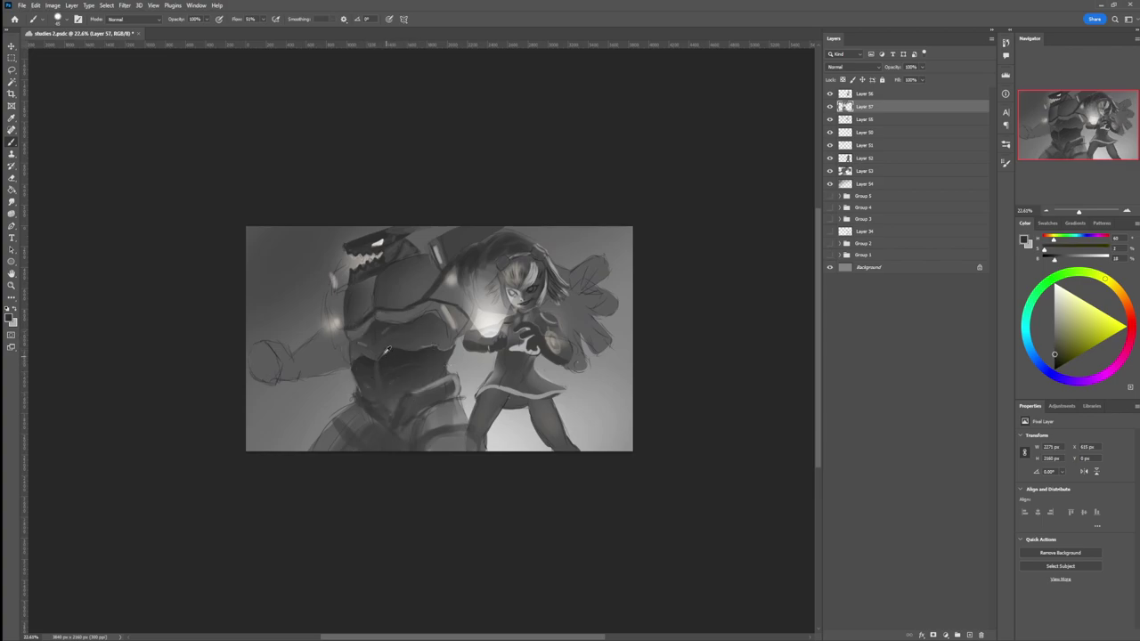
drag(432, 335, 347, 350)
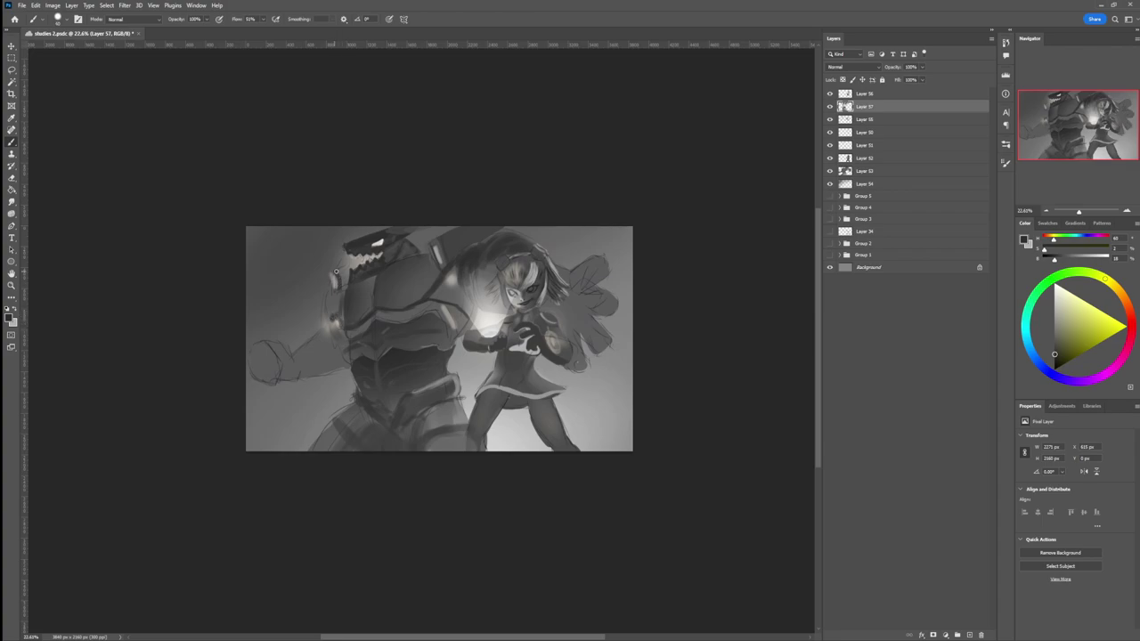
Step: Paint the armor piece beside the creature's jaw, its outstretched arm and its fist in dark gray, varying the brush size
key([)
key([)
key([)
key([)
mouse_move(340, 295)
mouse_down()
mouse_move(340, 342)
mouse_move(320, 346)
mouse_move(327, 362)
mouse_move(283, 366)
mouse_move(265, 350)
mouse_move(271, 376)
mouse_move(254, 353)
mouse_move(269, 378)
mouse_move(268, 356)
mouse_move(251, 359)
mouse_move(260, 378)
mouse_move(278, 372)
mouse_move(269, 369)
mouse_move(318, 374)
mouse_move(345, 365)
mouse_move(329, 372)
mouse_move(316, 333)
mouse_move(301, 346)
mouse_move(358, 347)
mouse_move(304, 374)
mouse_up()
key(])
key(])
key(])
key(])
key(])
key(])
key(])
key(])
key(])
key(])
key(])
key(])
key([)
key([)
key([)
Step: Add light gray rim highlights to the creature's fist, forearm and the edges of its torso armor
click(1055, 311)
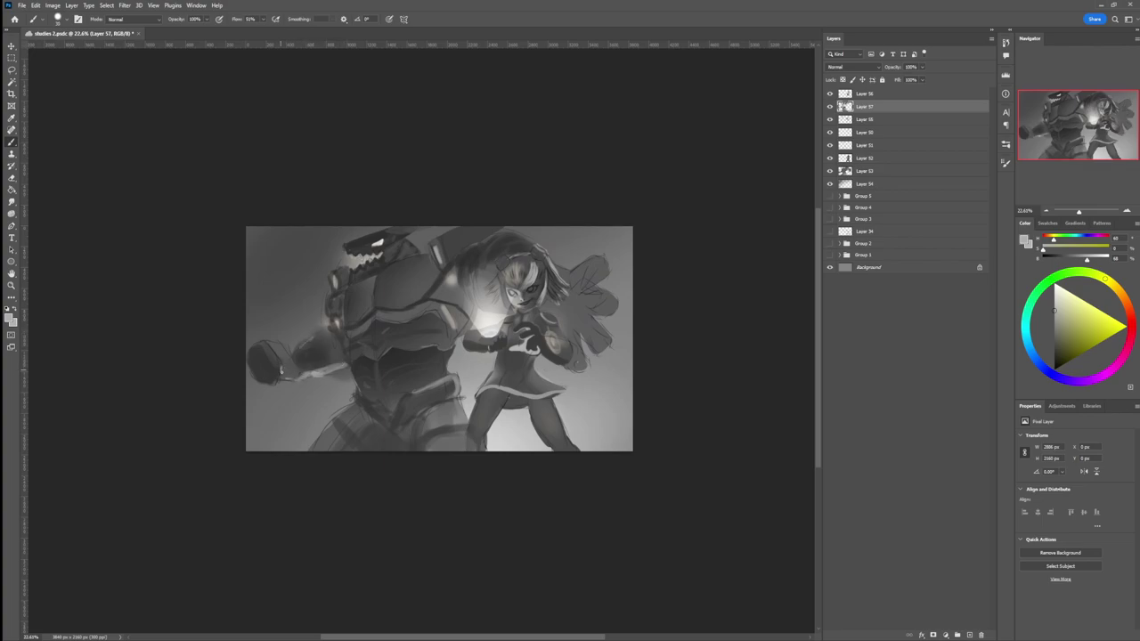
mouse_move(281, 365)
mouse_down()
mouse_move(272, 379)
mouse_move(347, 366)
mouse_up()
mouse_move(448, 353)
mouse_down()
mouse_move(444, 361)
mouse_move(432, 318)
mouse_move(380, 324)
mouse_move(423, 303)
mouse_up()
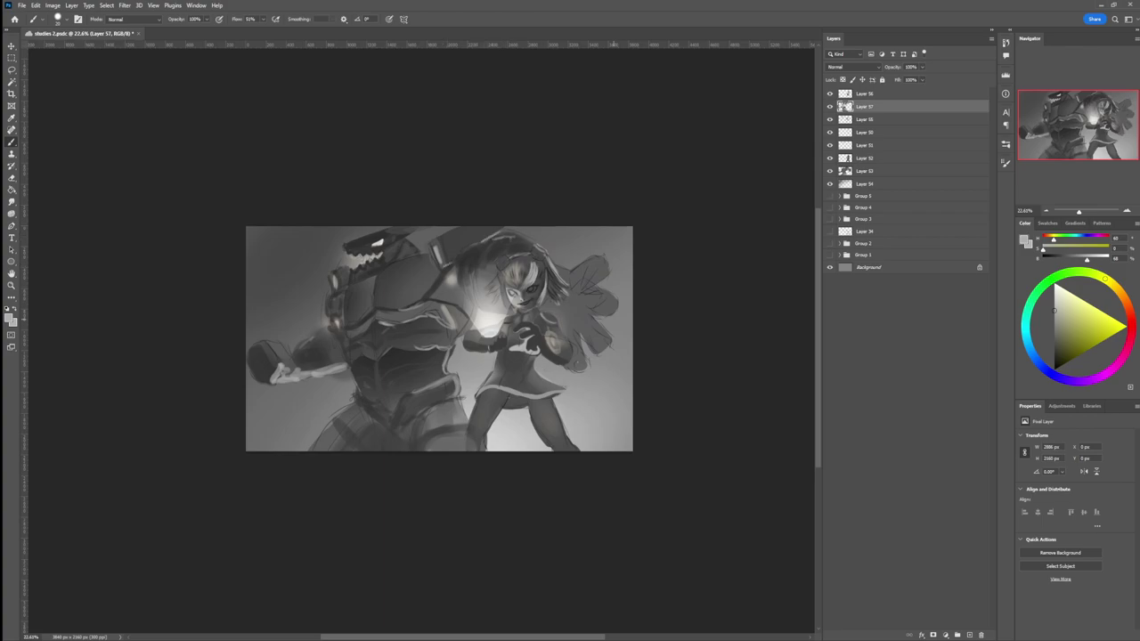
Step: Outline the large lobed shape behind the girl with light gray rim strokes, picking a lighter gray for the brightest edges
mouse_move(600, 344)
mouse_down()
mouse_move(616, 293)
mouse_move(599, 265)
mouse_up()
click(1044, 298)
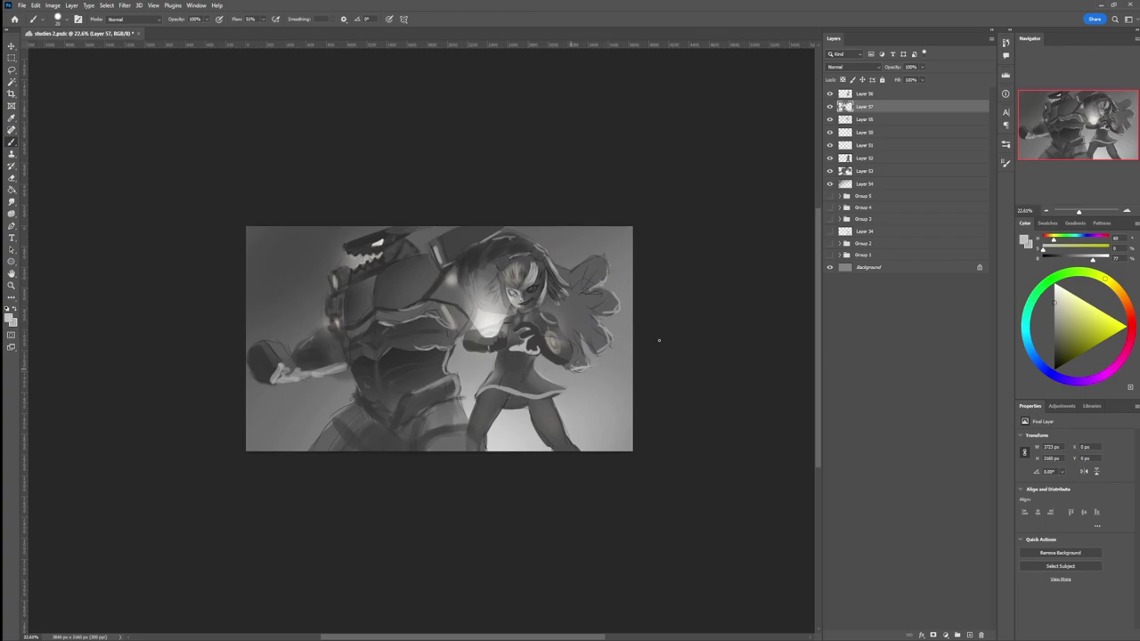
Step: Shade the inside of the lobed shape behind the girl with a much larger brush, deepening its center with darker gray
click(1054, 353)
key(bracketright)
key(bracketright)
key(bracketright)
key(bracketright)
key(bracketright)
key(bracketright)
key(bracketright)
key(bracketright)
key(bracketright)
key(bracketright)
key(bracketright)
key(bracketright)
key(bracketright)
key(bracketright)
key(bracketright)
key(bracketright)
key(bracketright)
key(bracketright)
key(bracketright)
key(bracketright)
mouse_move(556, 311)
mouse_down()
mouse_move(570, 254)
mouse_move(594, 297)
mouse_move(559, 300)
mouse_move(568, 309)
mouse_move(545, 298)
mouse_move(555, 304)
mouse_move(583, 268)
mouse_move(544, 307)
mouse_move(573, 310)
mouse_move(578, 333)
mouse_move(582, 315)
mouse_move(581, 325)
mouse_move(596, 294)
mouse_up()
click(1053, 355)
click(1051, 358)
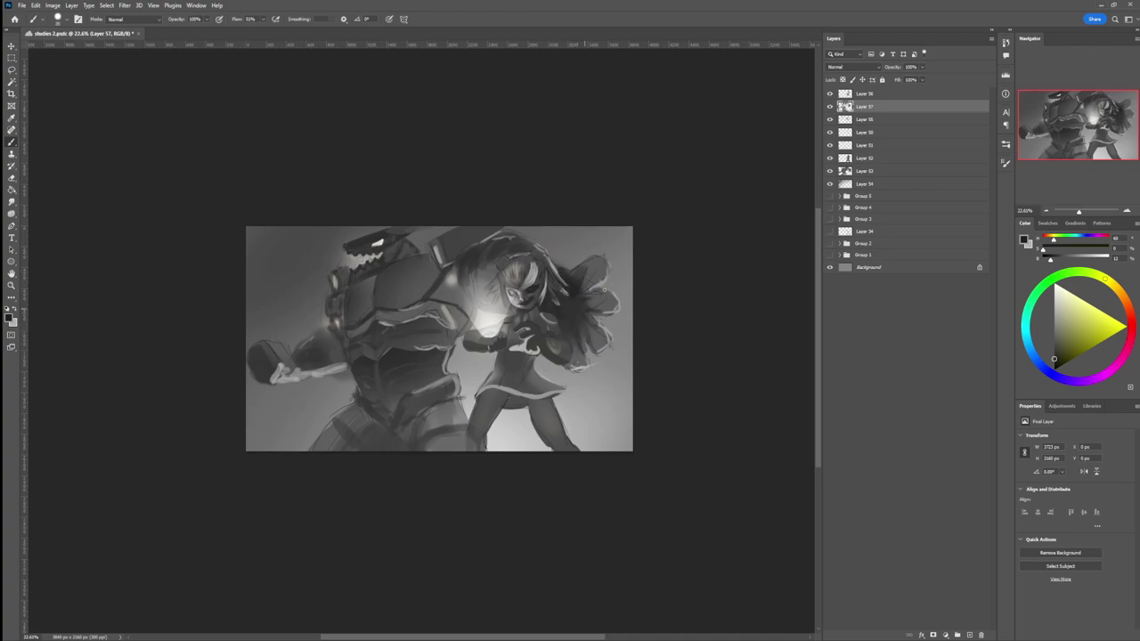
Step: Refine the individual lobes behind the girl with dark gray strokes, covering the inner edges of the light rim
alt+click(596, 294)
alt+click(595, 268)
click(1054, 350)
mouse_move(589, 263)
mouse_down()
mouse_move(579, 285)
mouse_move(596, 261)
mouse_up()
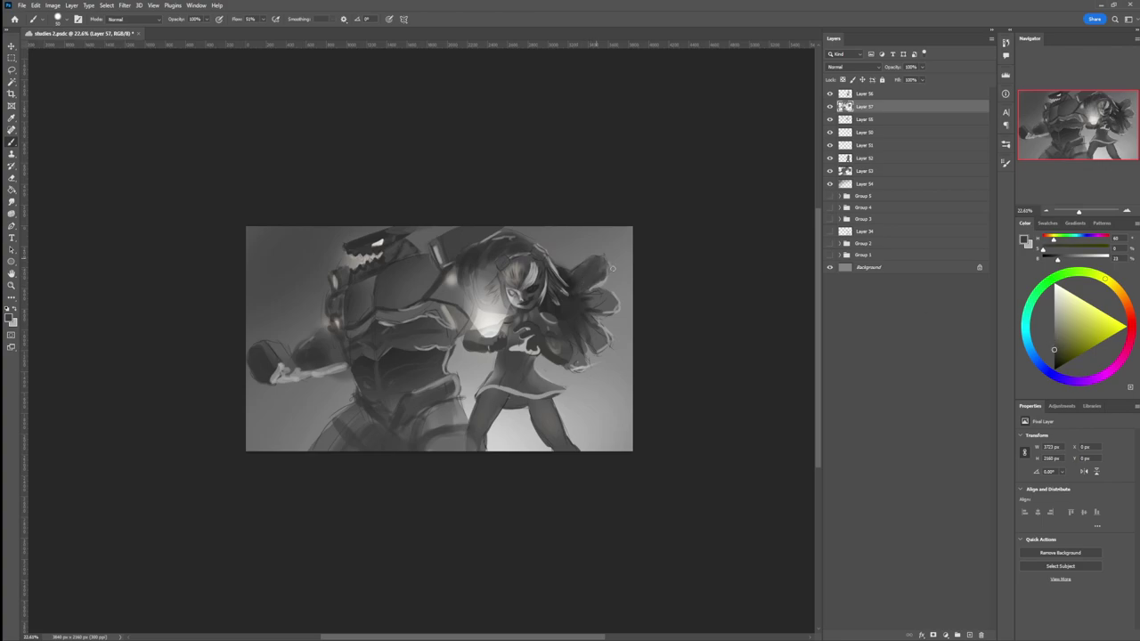
drag(610, 303, 582, 298)
mouse_move(577, 366)
mouse_down()
mouse_move(573, 338)
mouse_move(578, 362)
mouse_up()
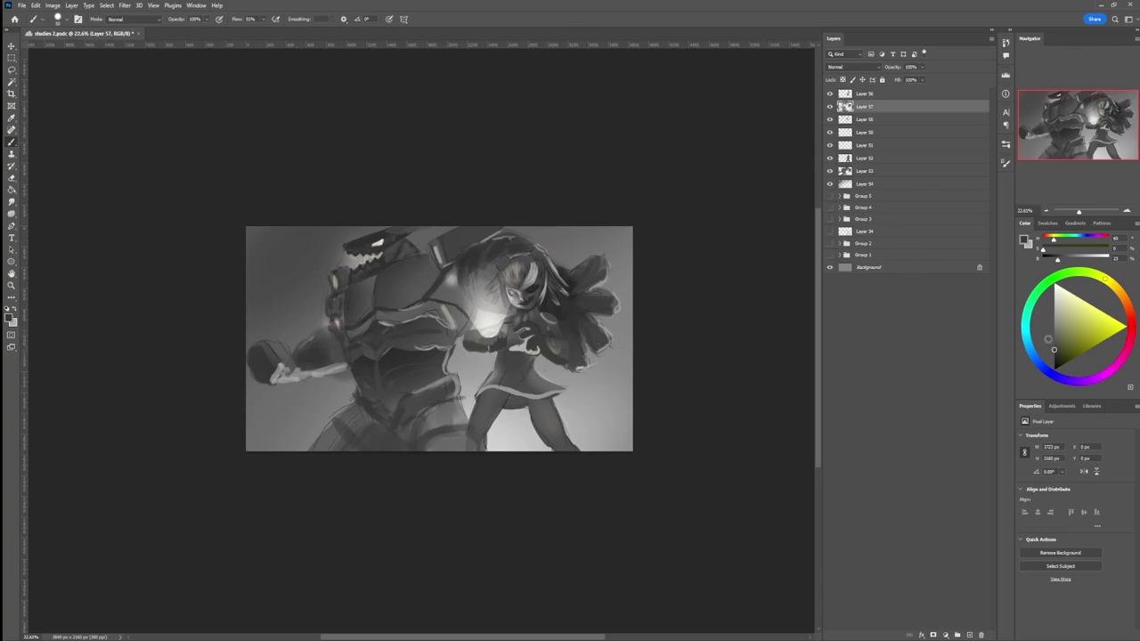
Step: Add mid-gray strokes to the lobes behind the girl and check the whole composition at reduced size
click(1054, 332)
mouse_move(595, 347)
mouse_down()
mouse_move(606, 306)
mouse_move(587, 284)
mouse_up()
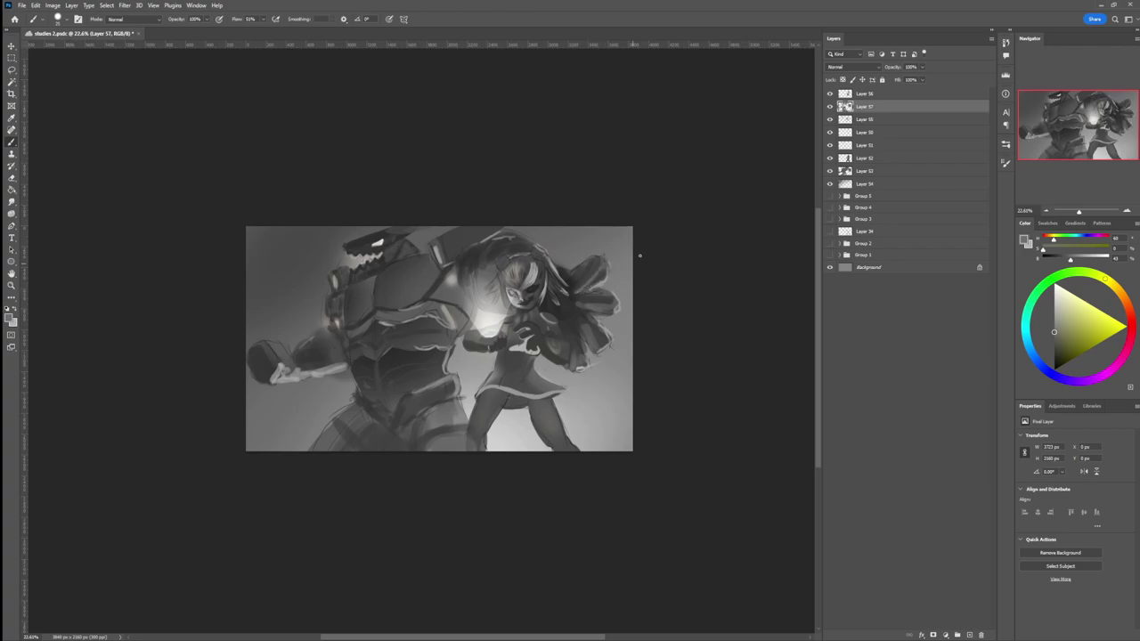
key(z)
drag(512, 382, 460, 385)
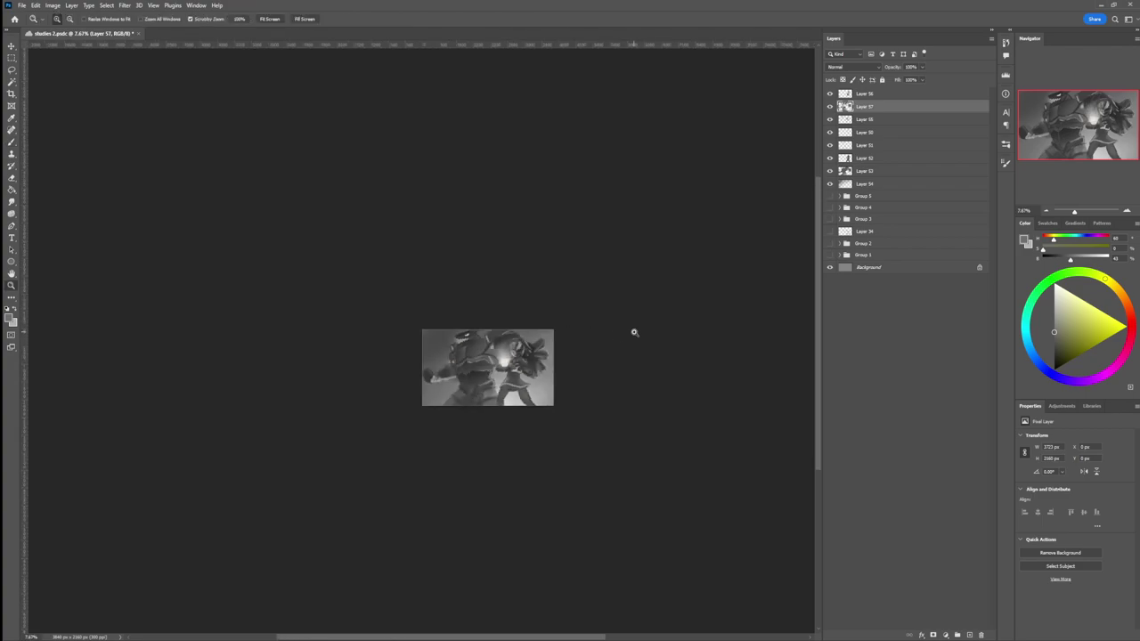
drag(525, 402, 586, 436)
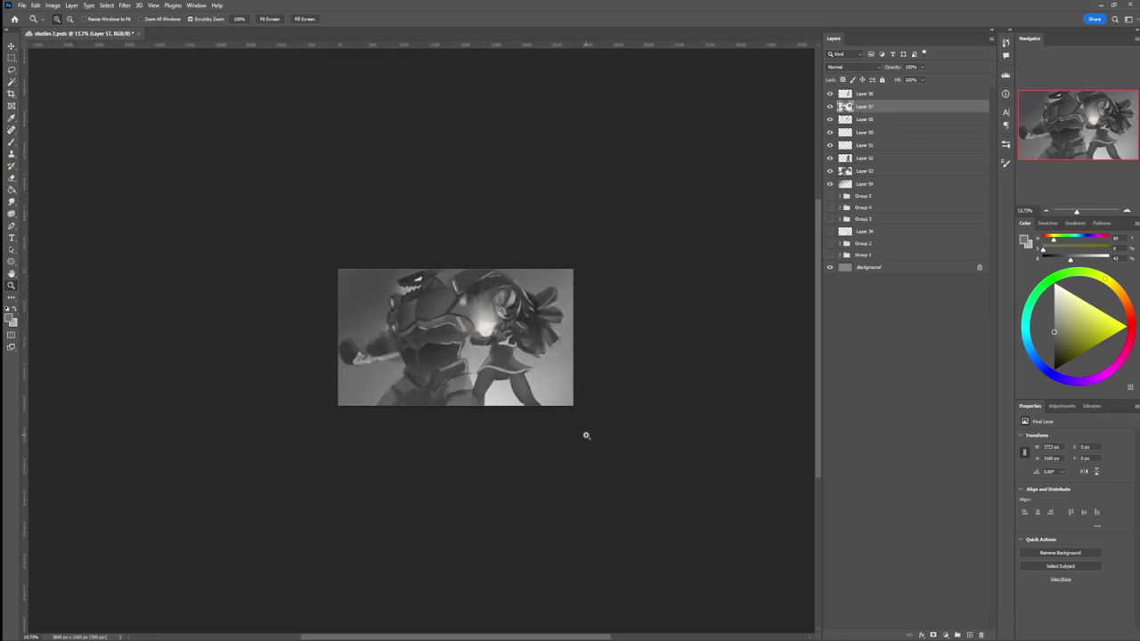